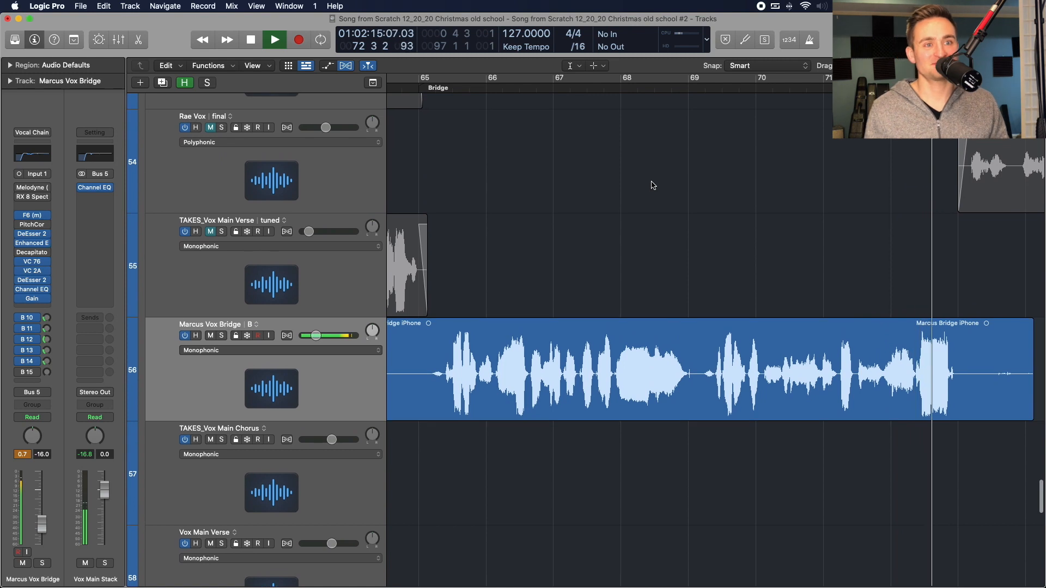
Stop playback and move the playhead back to bar 64, just before the start of the iPhone bridge vocal region.
{"action": "key", "text": "space"}
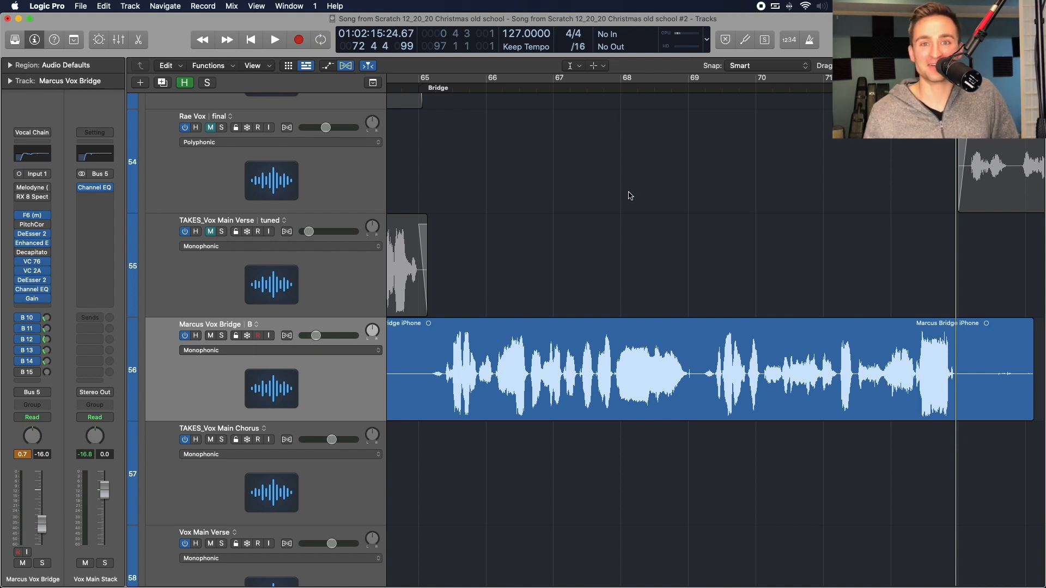
{"action": "scroll", "coordinate": [630, 195], "scroll_direction": "left", "scroll_amount": 6}
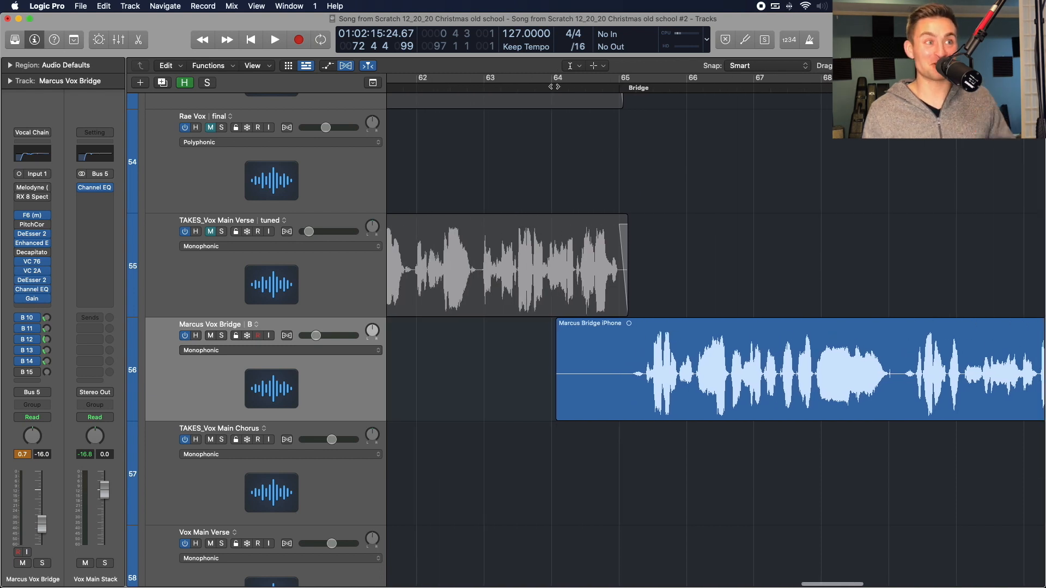
{"action": "left_click", "coordinate": [554, 87]}
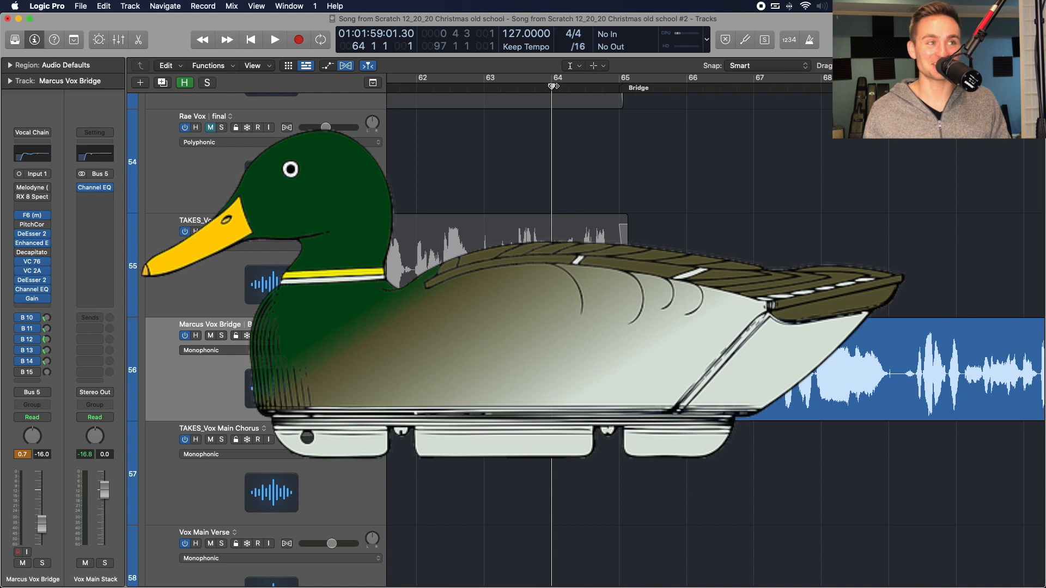
{"action": "scroll", "coordinate": [502, 170], "scroll_direction": "up", "scroll_amount": 2}
{"action": "scroll", "coordinate": [503, 172], "scroll_direction": "right", "scroll_amount": 3}
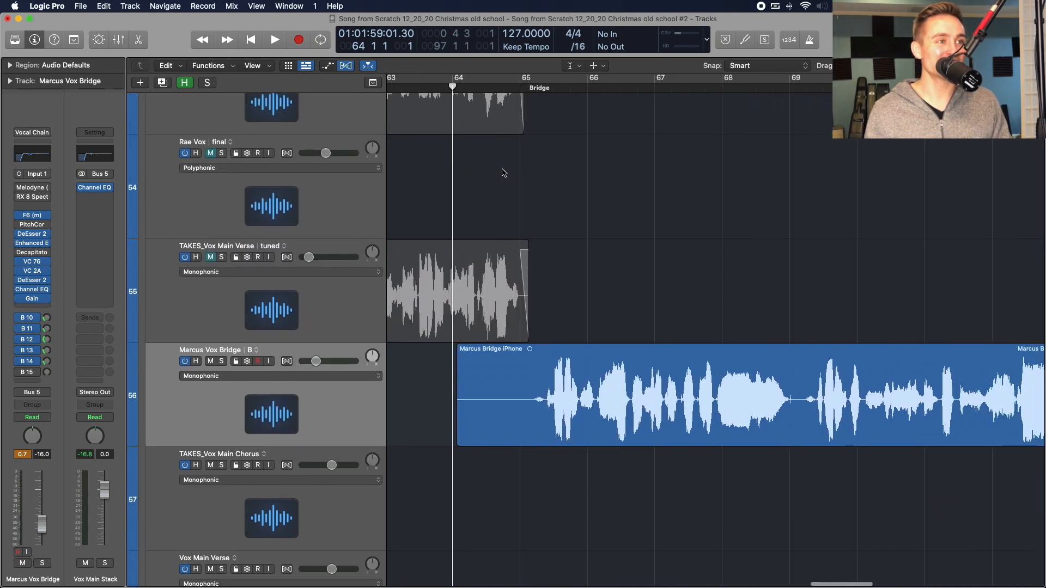
Solo the Vox Bridge track and zoom in on the start of its iPhone recording.
{"action": "key", "text": "super+Right"}
{"action": "key", "text": "super+Right"}
{"action": "key", "text": "s"}
{"action": "scroll", "coordinate": [503, 173], "scroll_direction": "left", "scroll_amount": 2}
{"action": "scroll", "coordinate": [502, 172], "scroll_direction": "up", "scroll_amount": 1}
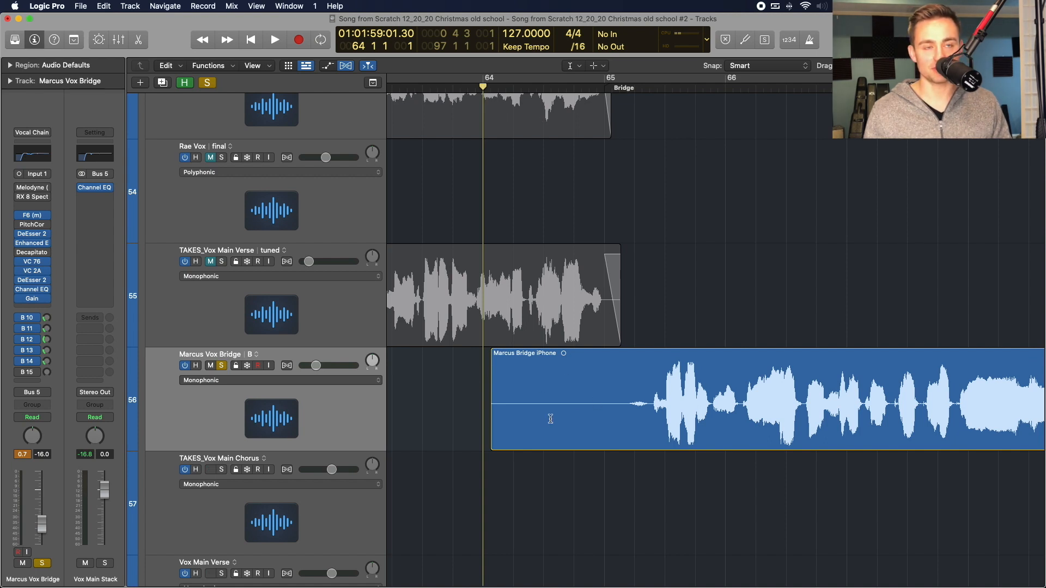
Play the soloed bridge vocal's quiet lead-in from bar 64 and return the playhead to its start.
{"action": "key", "text": "space"}
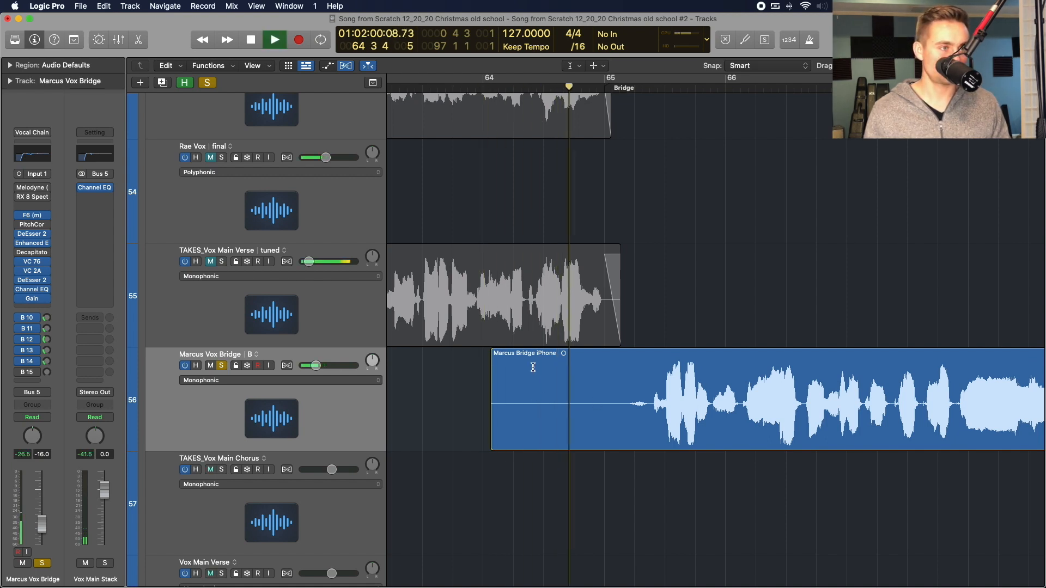
{"action": "key", "text": "space"}
{"action": "left_click", "coordinate": [482, 88]}
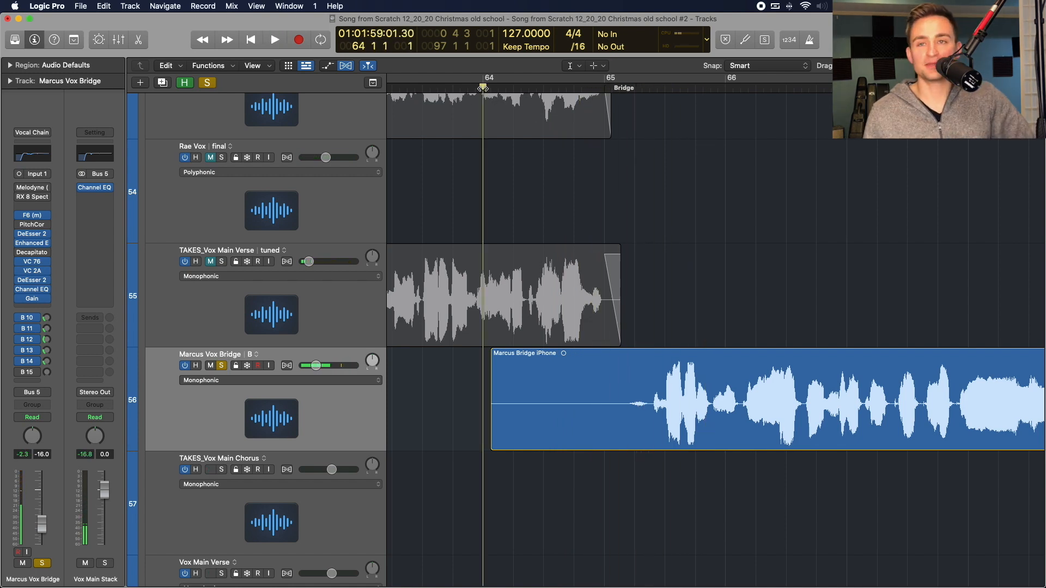
Raise the Vox Bridge track volume to -10.6 dB, auditioning the quiet lead-in, and return the playhead to bar 64.
{"action": "left_click", "coordinate": [316, 366]}
{"action": "left_click_drag", "start_coordinate": [316, 365], "coordinate": [330, 371]}
{"action": "key", "text": "space"}
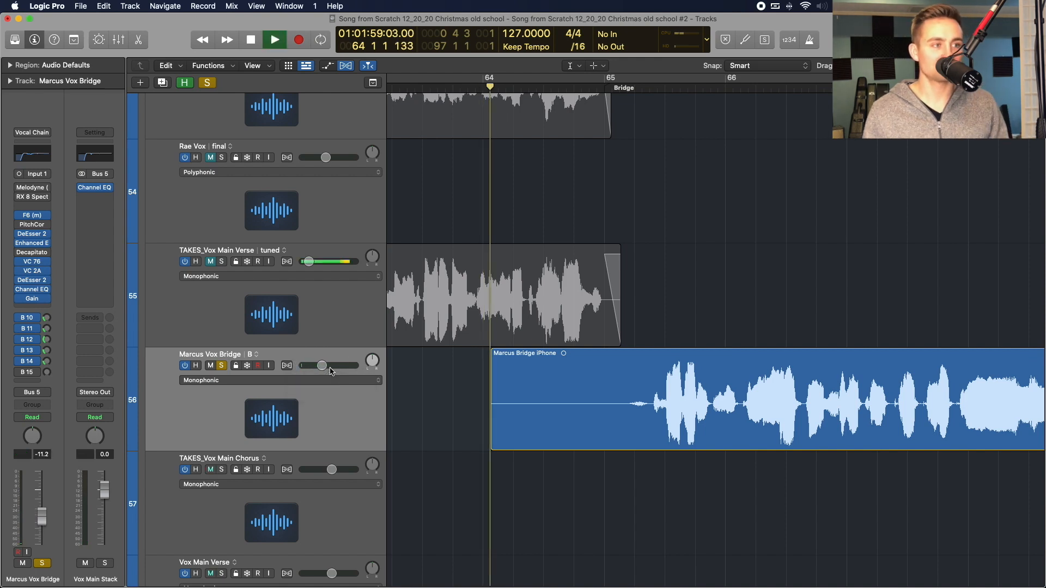
{"action": "key", "text": "space"}
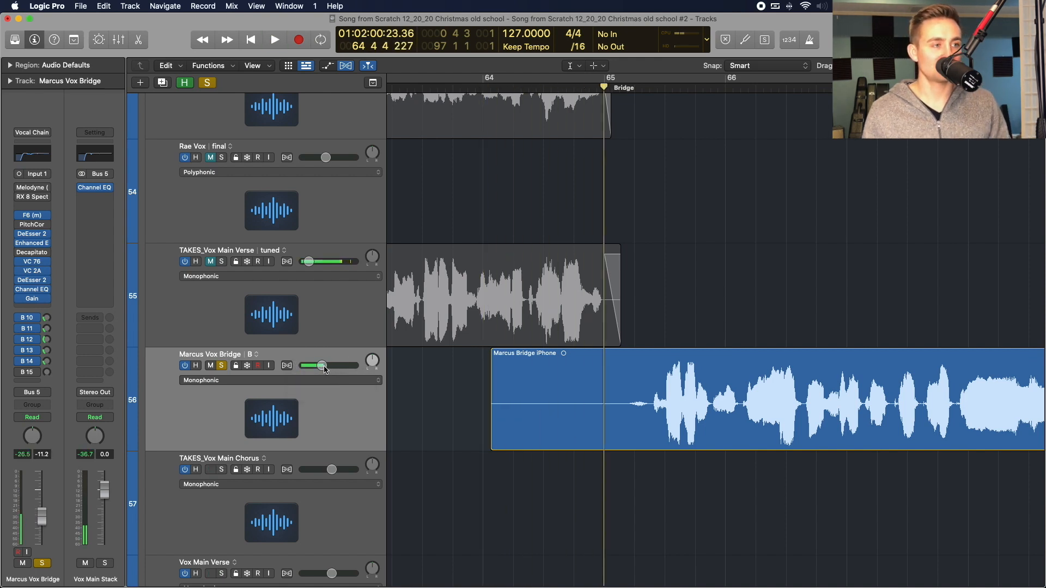
{"action": "left_click_drag", "start_coordinate": [322, 366], "coordinate": [326, 368]}
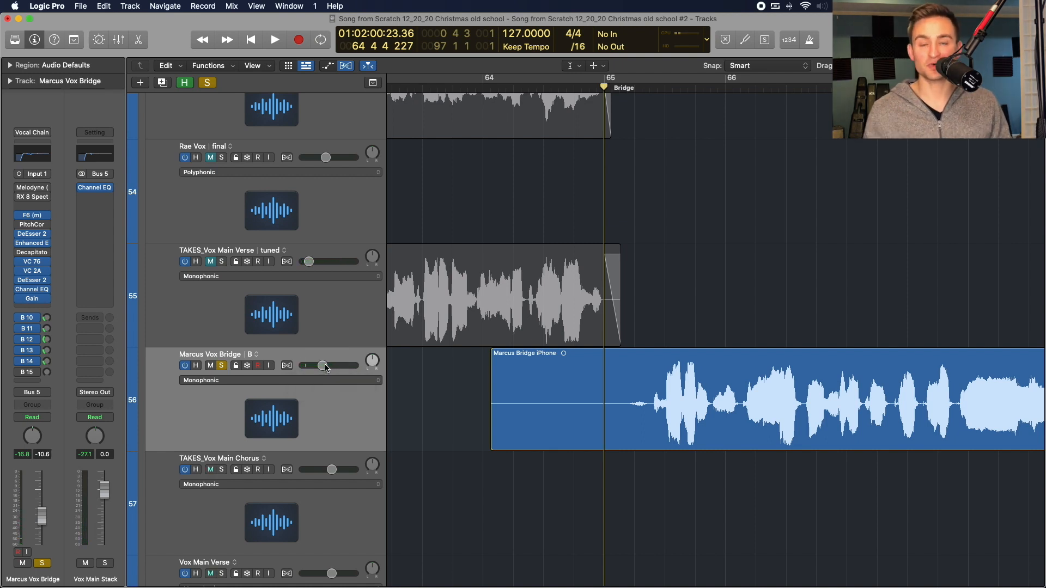
{"action": "left_click", "coordinate": [482, 87]}
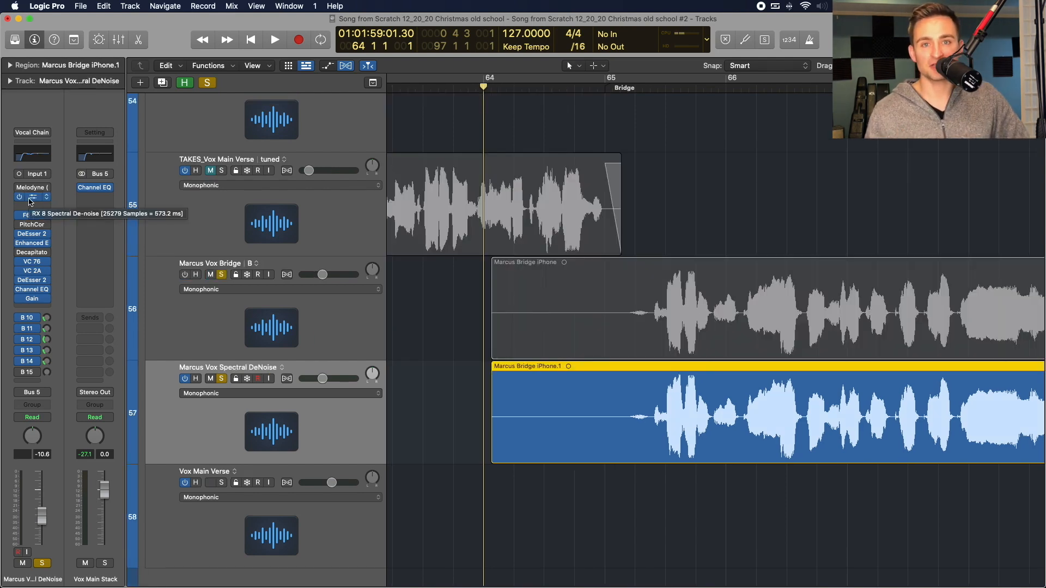
Review the RX 8 Spectral De-noise settings on the Vox Spectral DeNoise track, then close the plug-in.
{"action": "left_click", "coordinate": [30, 199]}
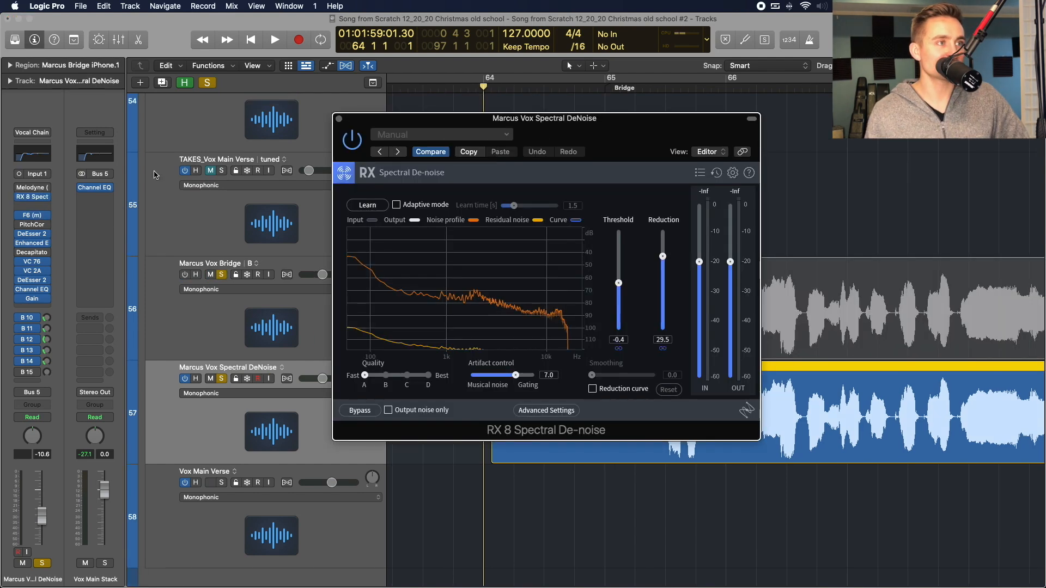
{"action": "left_click_drag", "start_coordinate": [567, 129], "coordinate": [607, 155]}
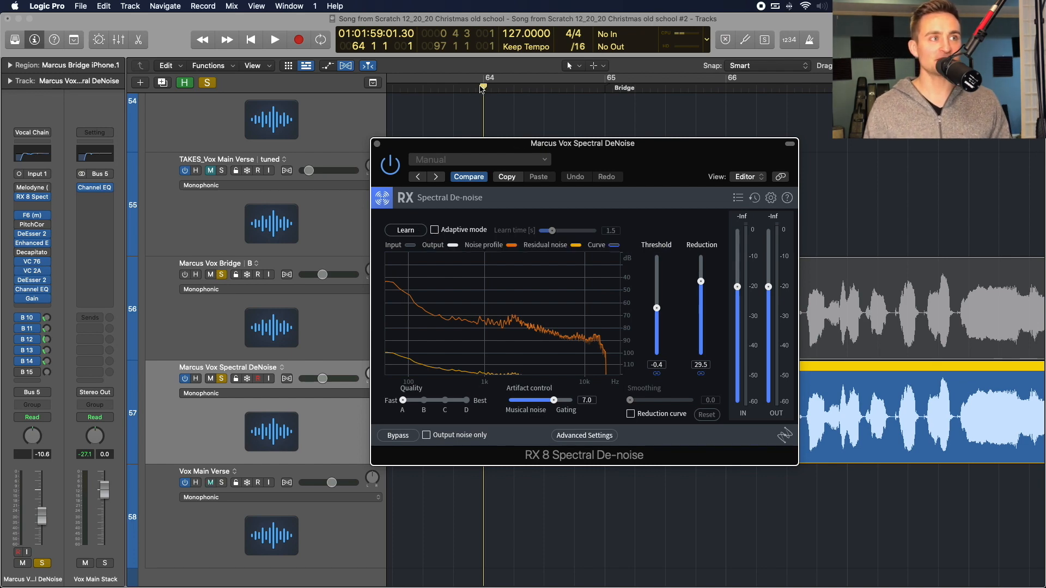
{"action": "left_click", "coordinate": [482, 87]}
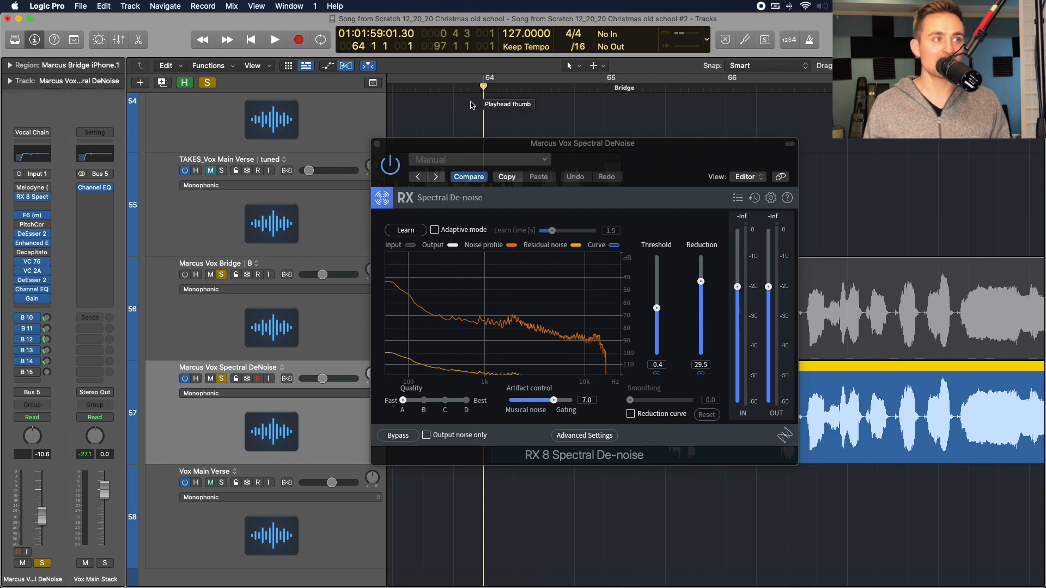
{"action": "left_click_drag", "start_coordinate": [512, 145], "coordinate": [396, 128]}
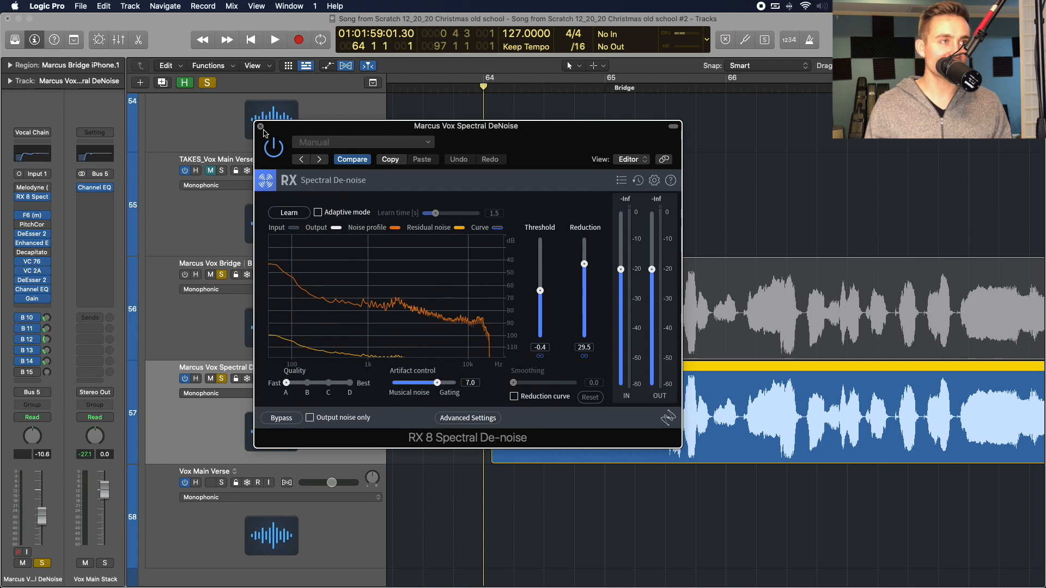
{"action": "left_click", "coordinate": [260, 127]}
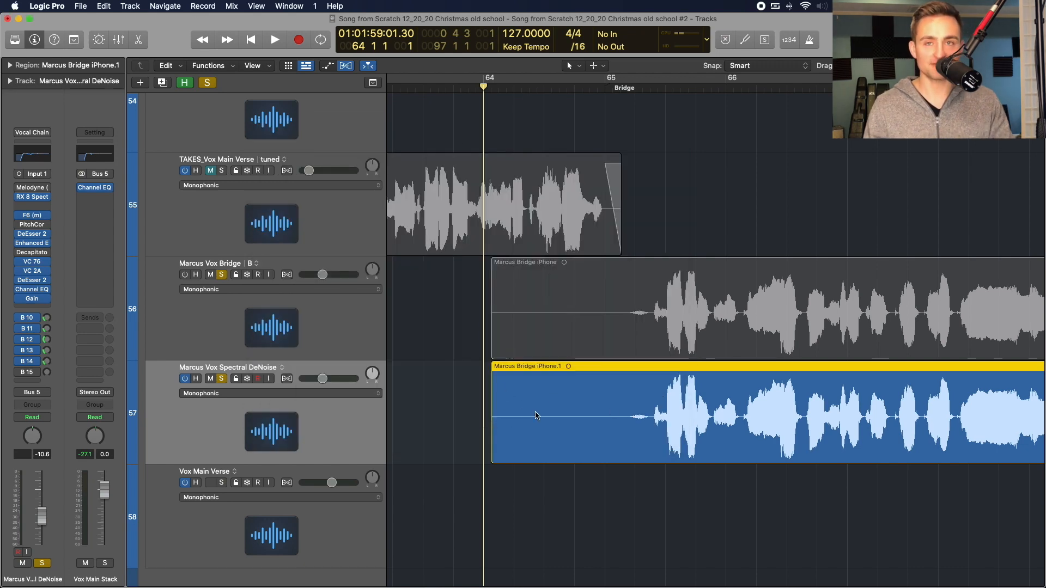
Reopen RX 8 Spectral De-noise and marquee-select the region's voice-free lead-in from 64 1 2 1 to 65 1 3 121.
{"action": "left_click", "coordinate": [32, 197]}
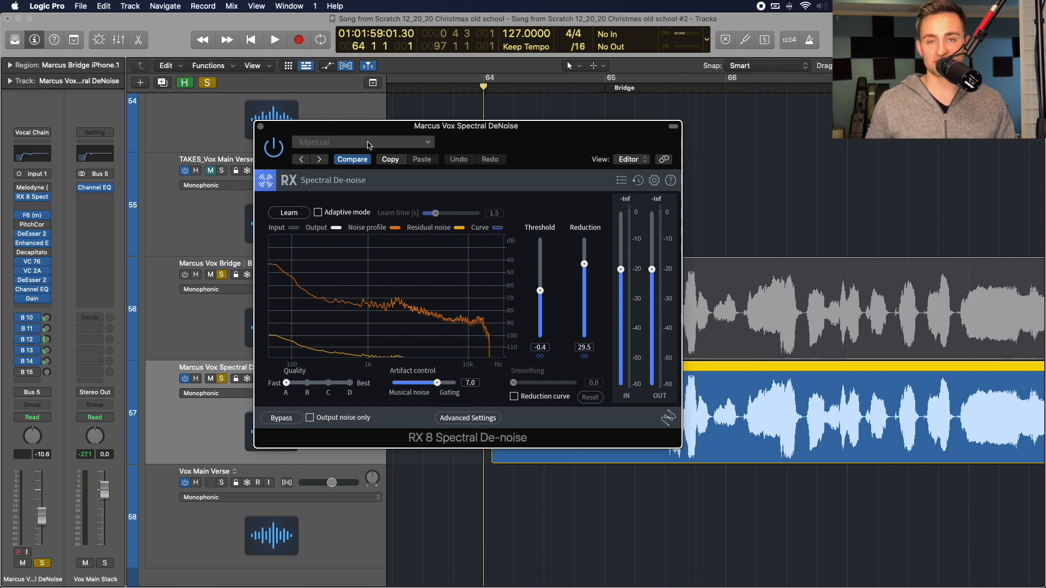
{"action": "left_click_drag", "start_coordinate": [336, 128], "coordinate": [103, 188]}
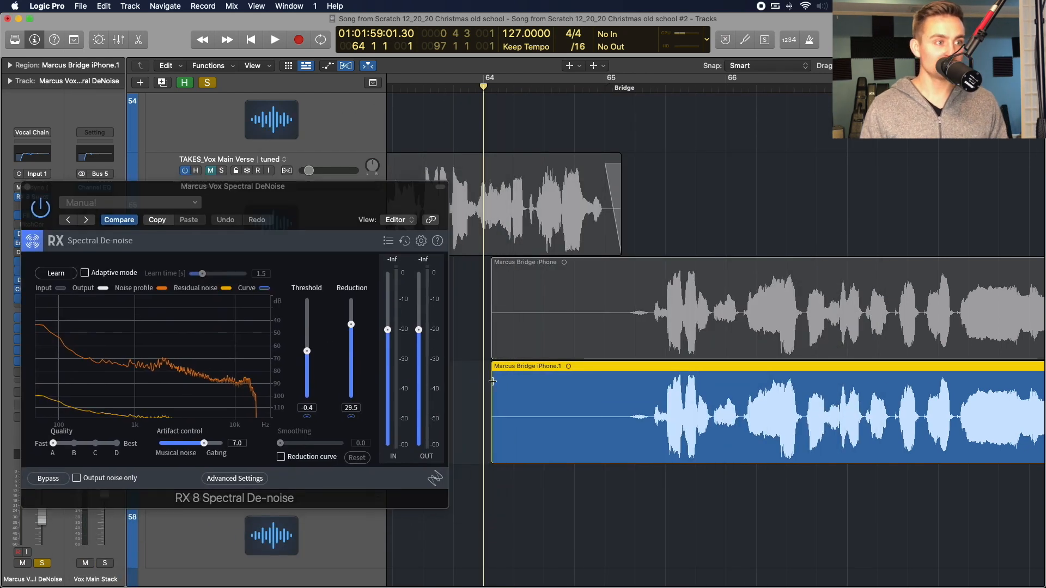
{"action": "left_click_drag", "start_coordinate": [494, 381], "coordinate": [624, 414]}
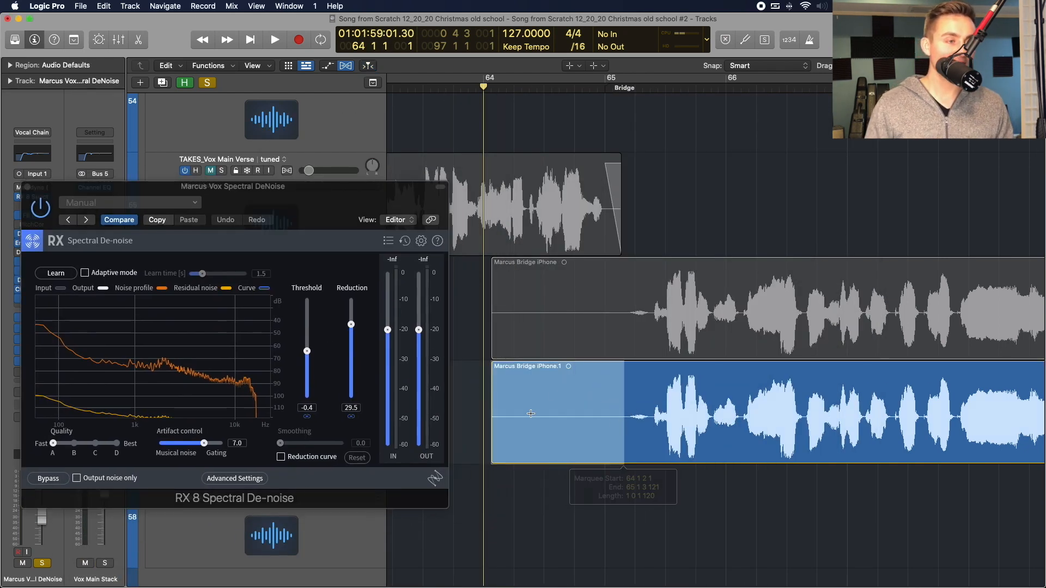
{"action": "key", "text": "Escape"}
{"action": "key", "text": "Escape"}
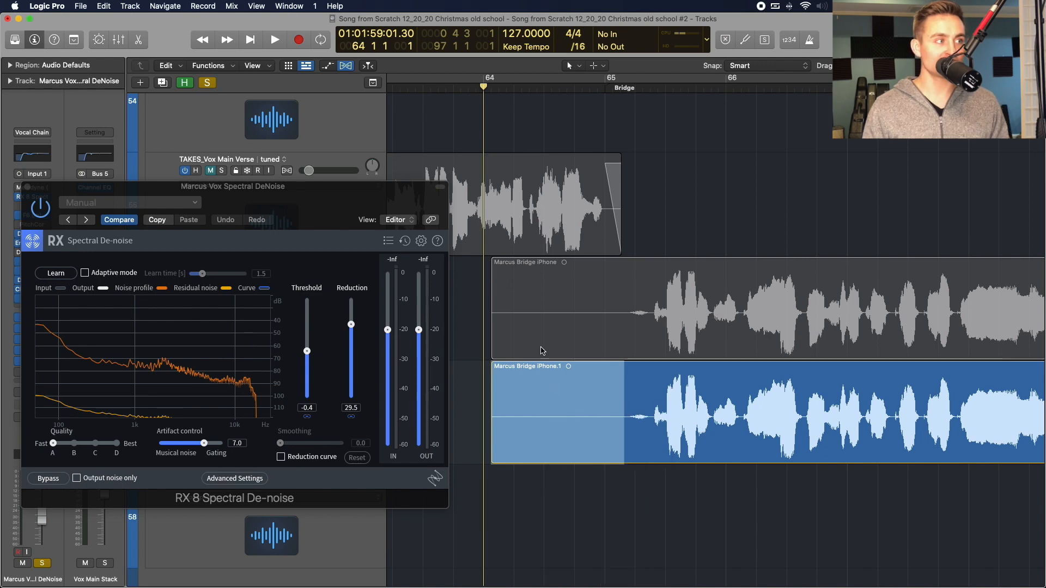
{"action": "scroll", "coordinate": [543, 351], "scroll_direction": "down", "scroll_amount": 2}
{"action": "left_click_drag", "start_coordinate": [315, 209], "coordinate": [383, 170]}
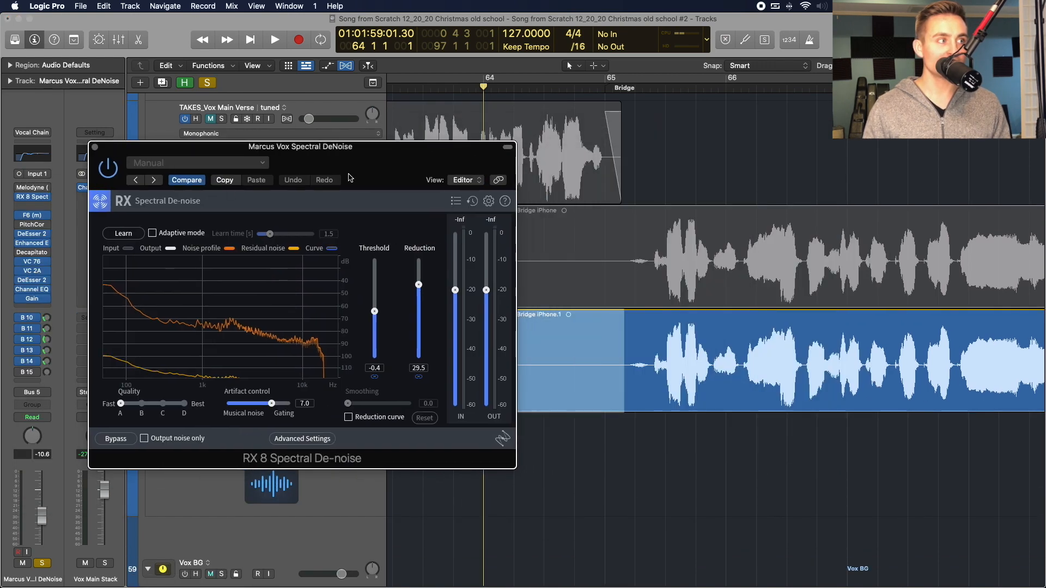
Have Spectral De-noise learn the noise profile while playing the marquee-selected lead-in.
{"action": "left_click", "coordinate": [116, 236]}
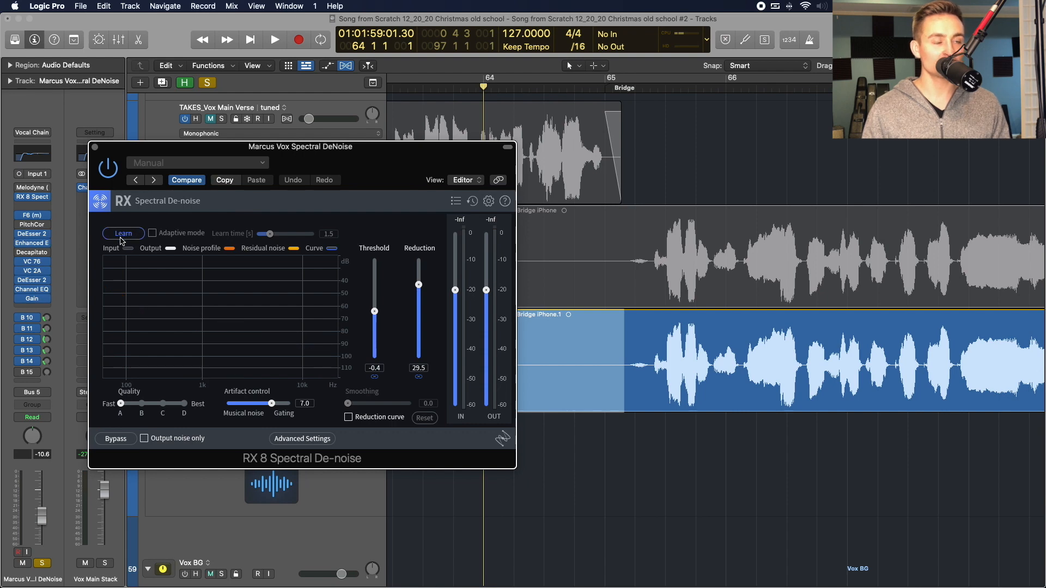
{"action": "key", "text": "space"}
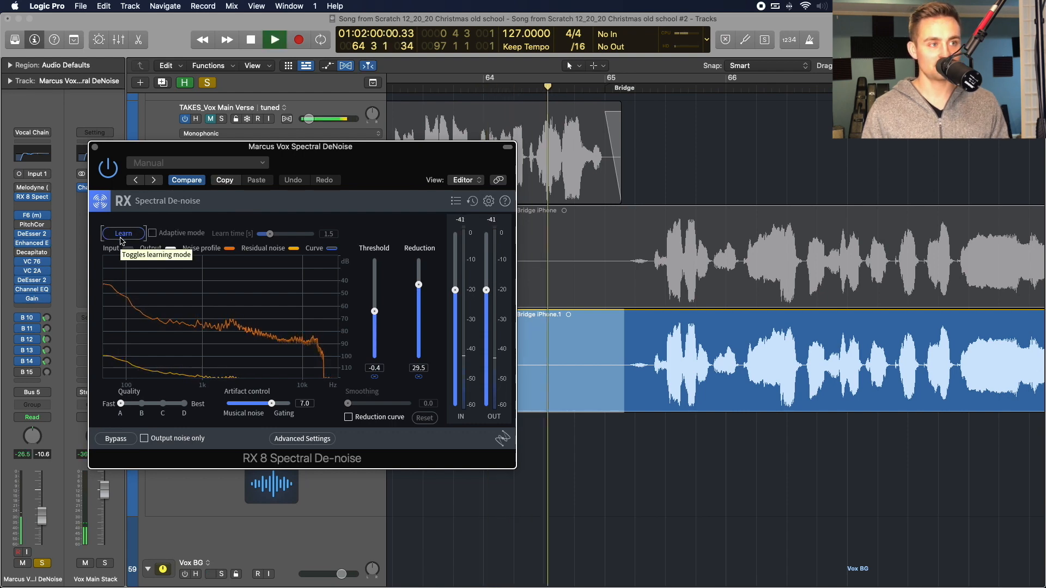
{"action": "left_click", "coordinate": [122, 234]}
{"action": "key", "text": "space"}
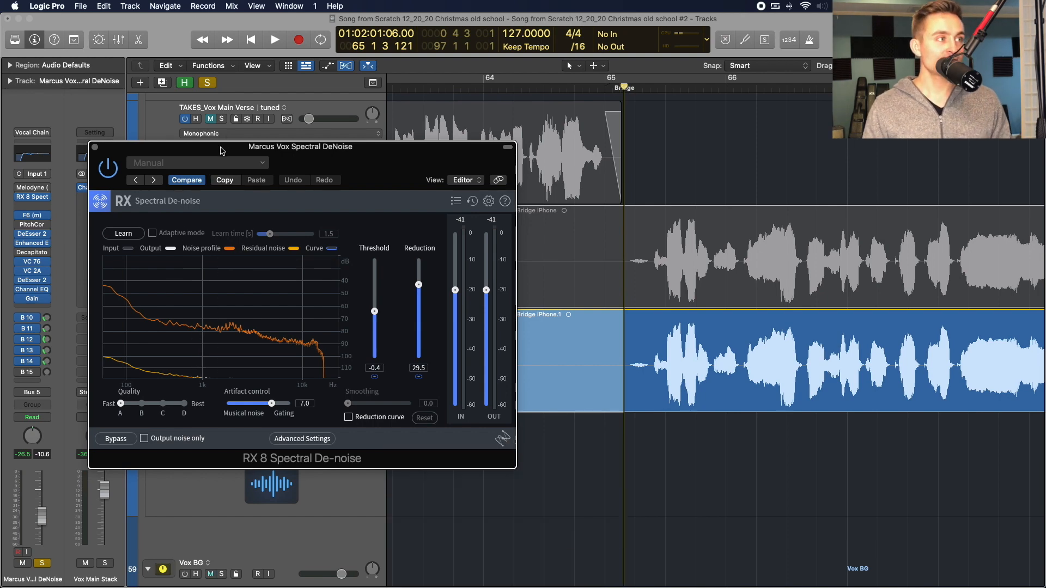
Compare the selected lead-in's noise with Spectral De-noise on, switched off and on again, then close the plug-in.
{"action": "left_click_drag", "start_coordinate": [157, 148], "coordinate": [397, 143]}
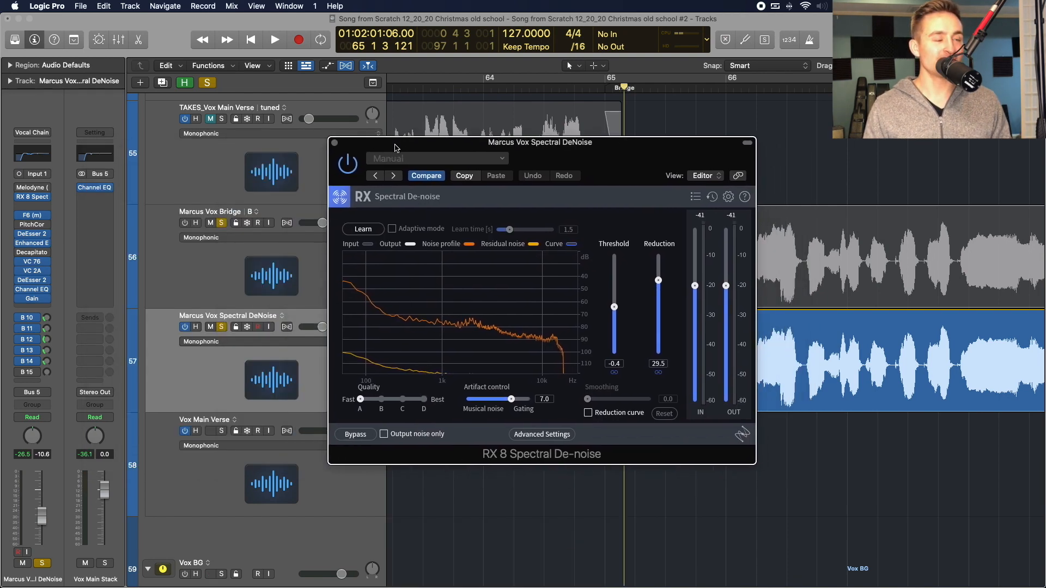
{"action": "double_click", "coordinate": [484, 93]}
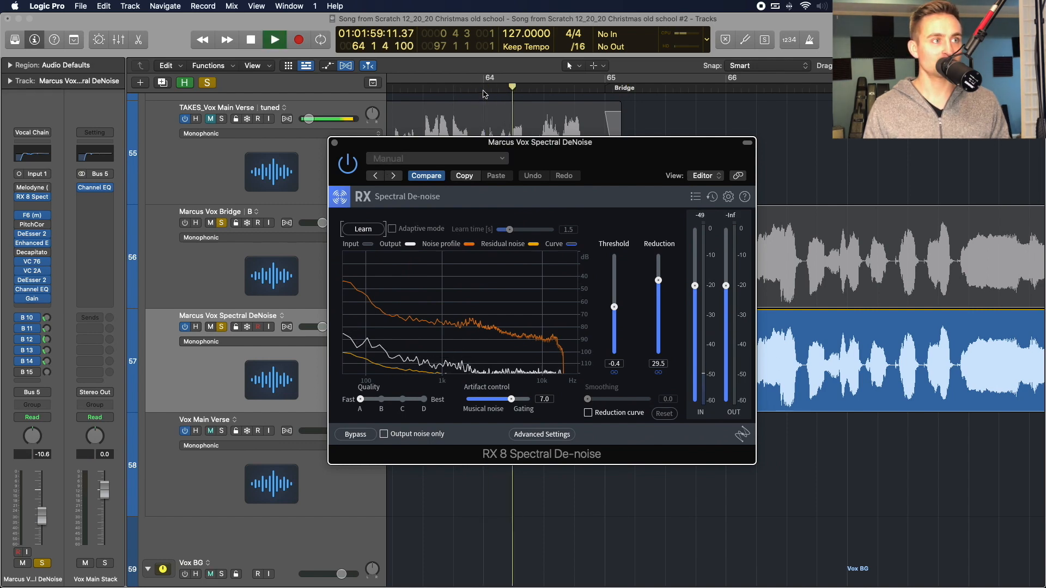
{"action": "key", "text": "space"}
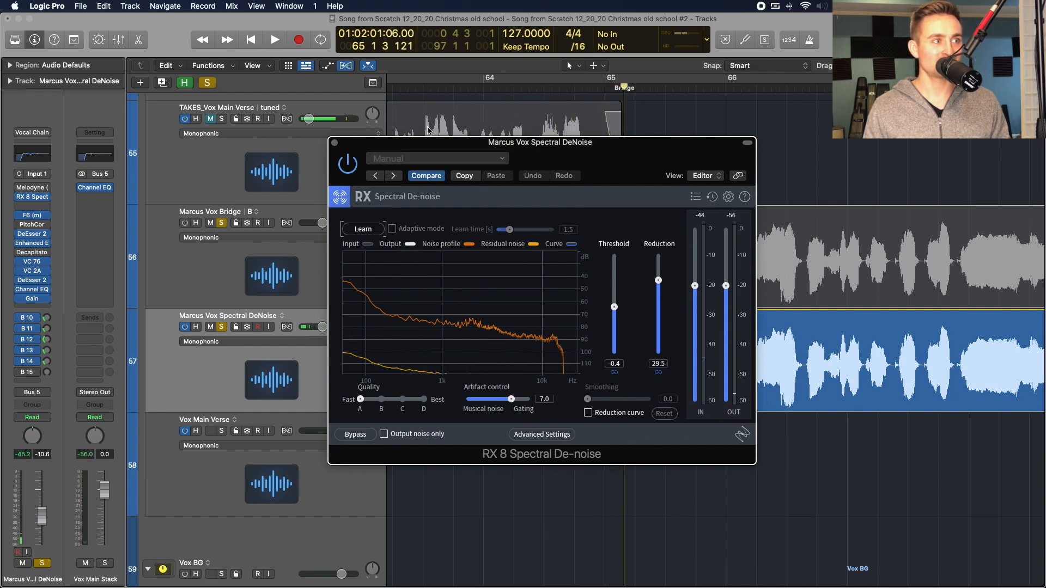
{"action": "key", "text": "space"}
{"action": "key", "text": "space"}
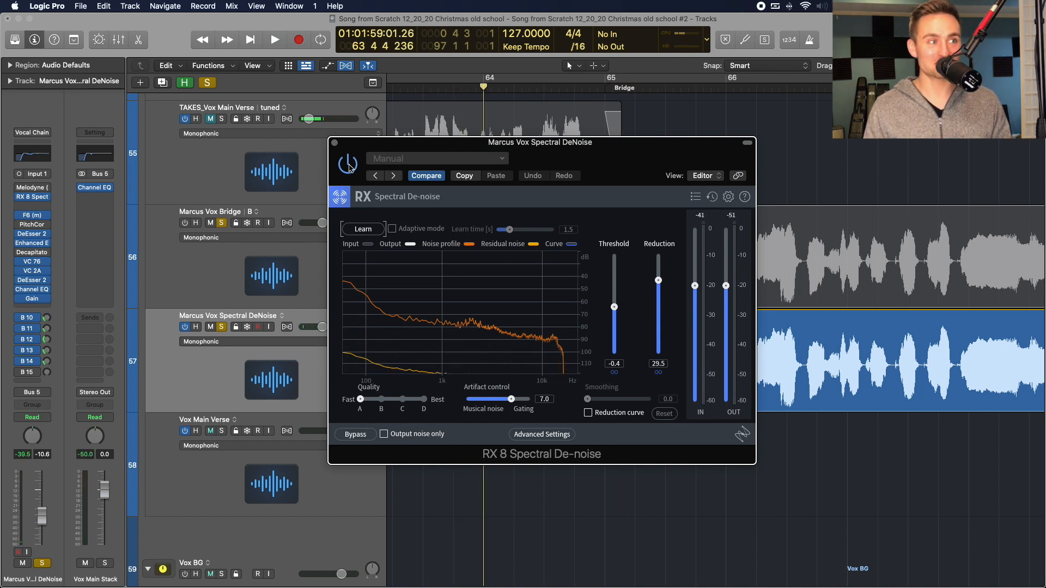
{"action": "key", "text": "space"}
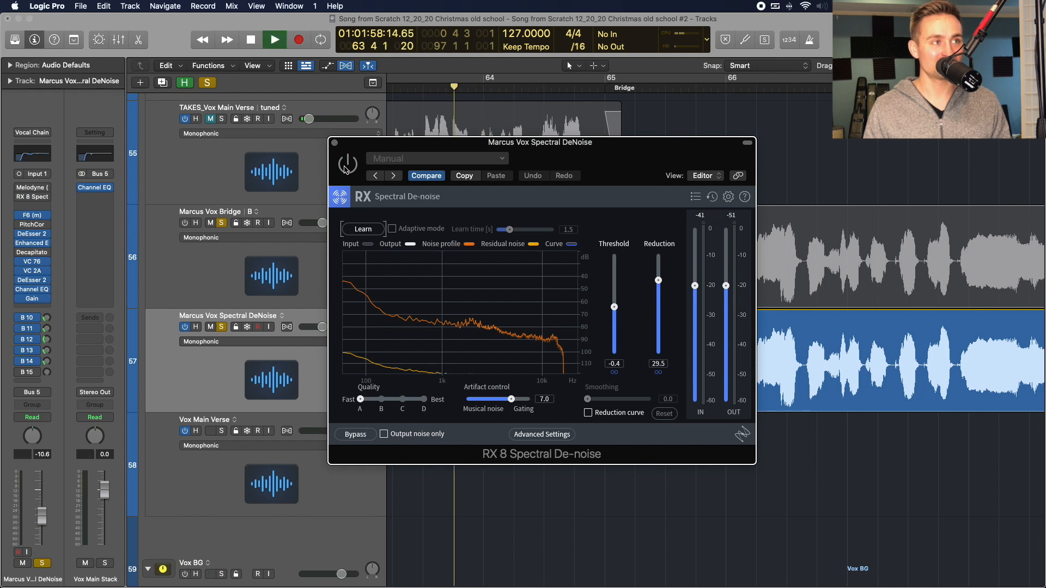
{"action": "key", "text": "space"}
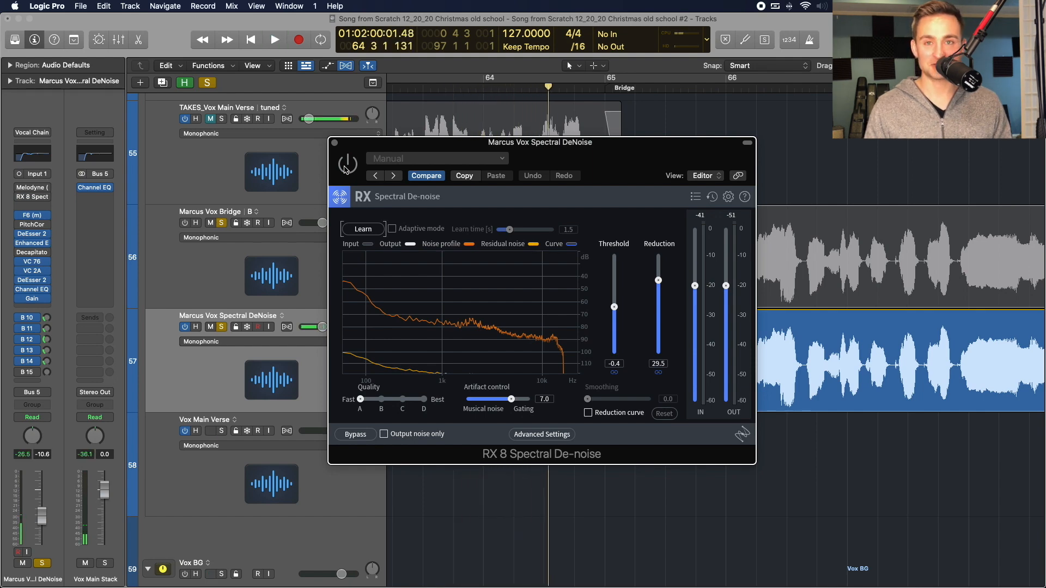
{"action": "key", "text": "space"}
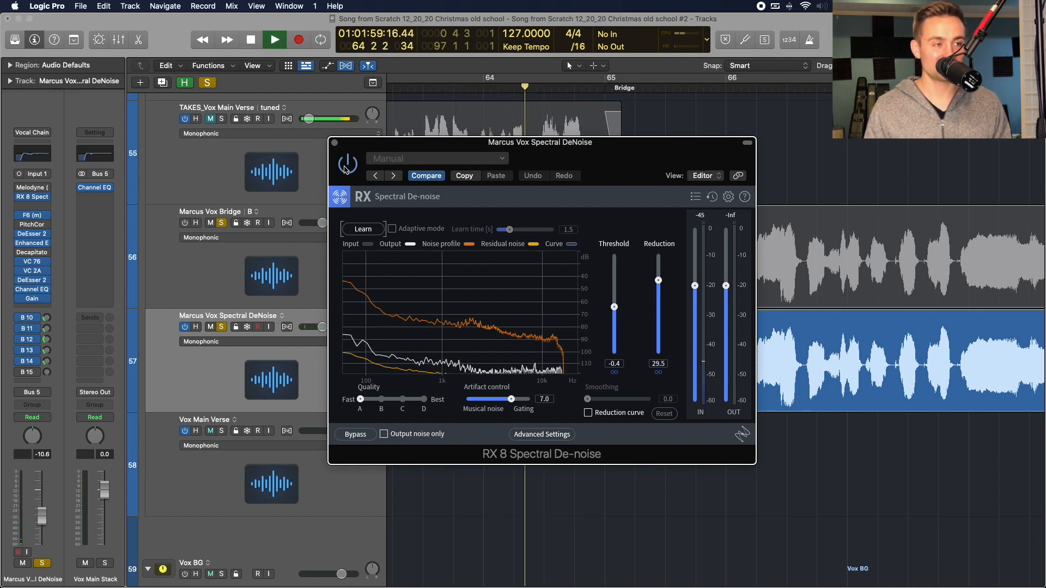
{"action": "key", "text": "space"}
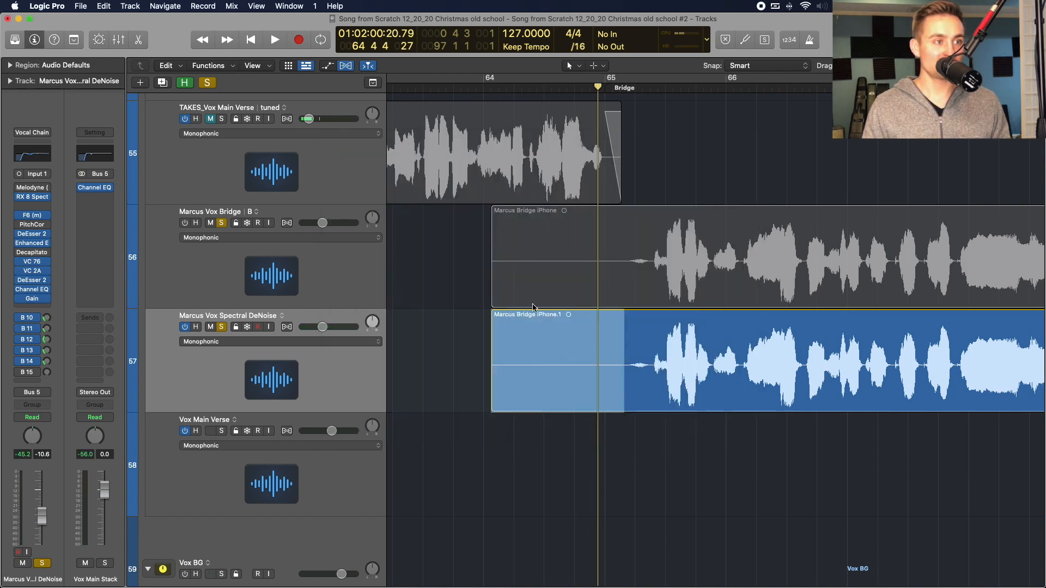
Replace the marquee selection with the whole region on the Spectral DeNoise track and move the playhead to 64 4 2 1.
{"action": "key", "text": "t"}
{"action": "left_click", "coordinate": [547, 347]}
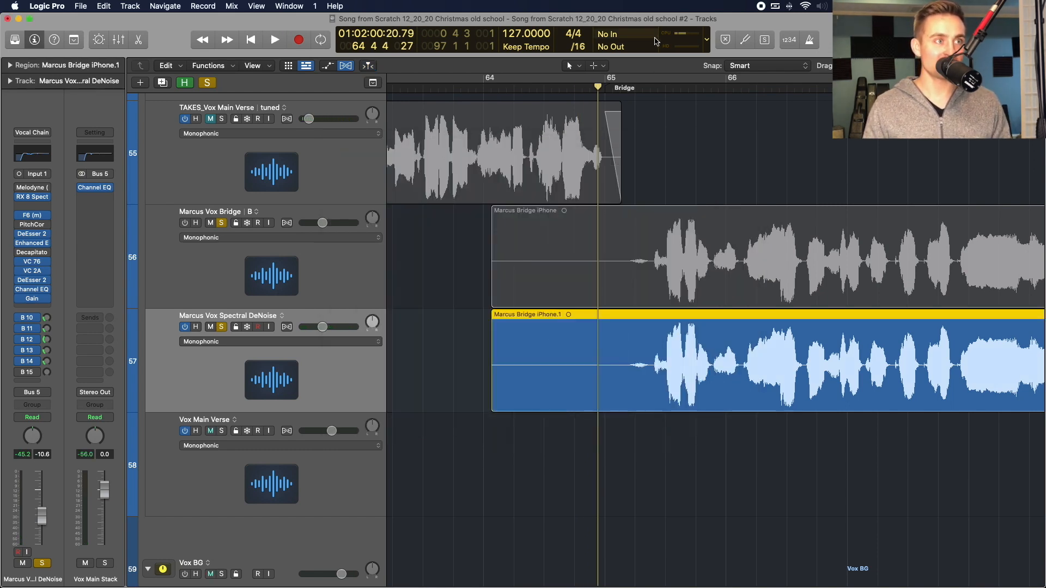
{"action": "left_click", "coordinate": [582, 83]}
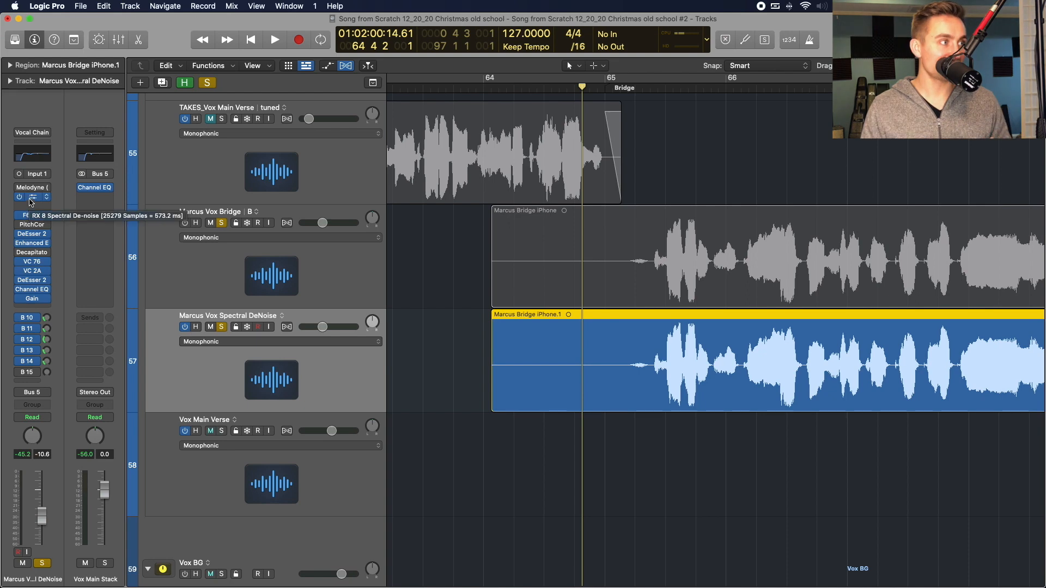
Reopen RX 8 Spectral De-noise, switch it off and play the bridge vocal from 64 2 1 1.
{"action": "left_click", "coordinate": [31, 199]}
{"action": "left_click_drag", "start_coordinate": [587, 161], "coordinate": [359, 180]}
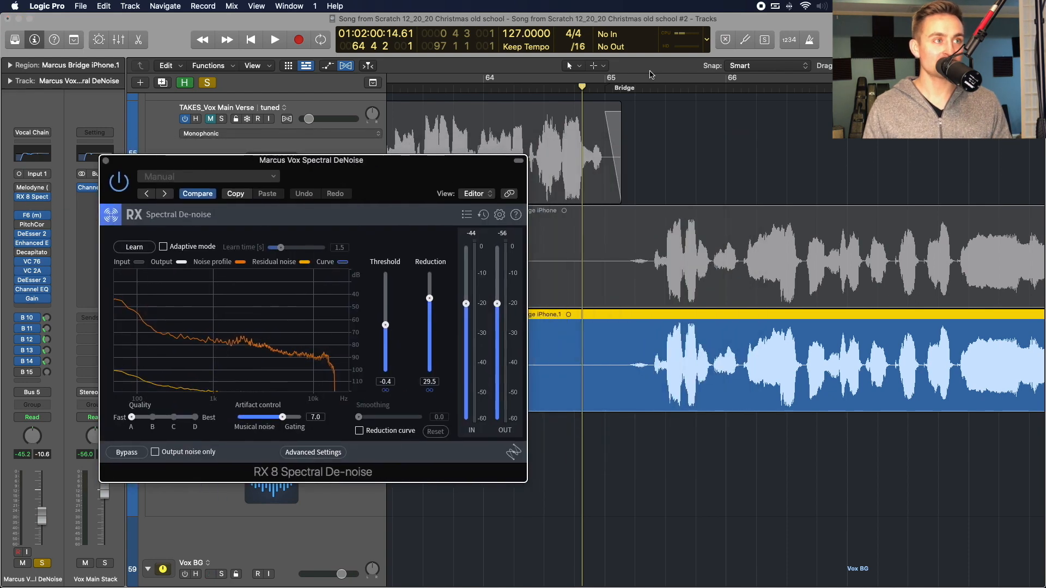
{"action": "left_click", "coordinate": [511, 89]}
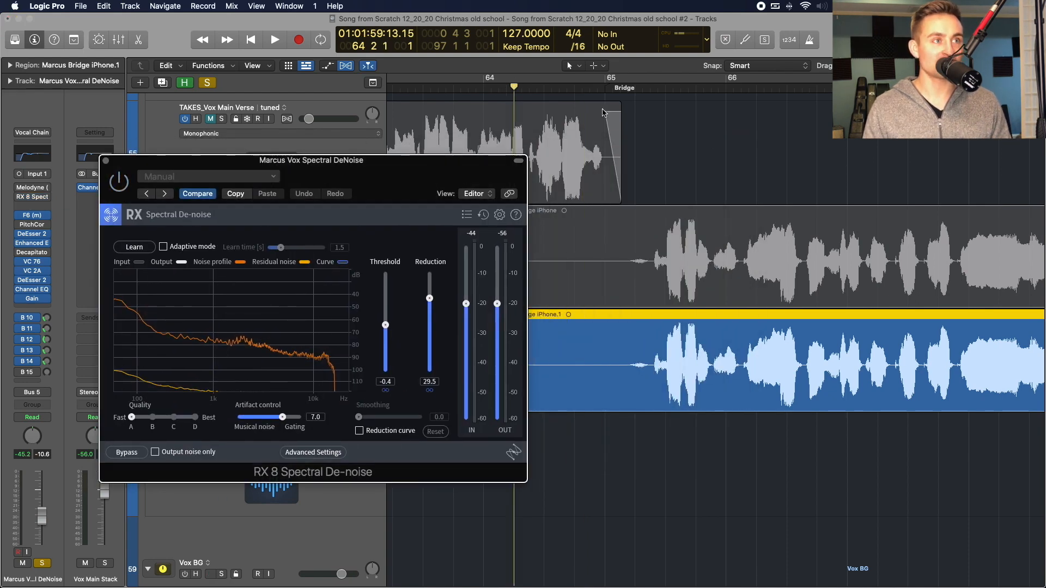
{"action": "left_click", "coordinate": [516, 88]}
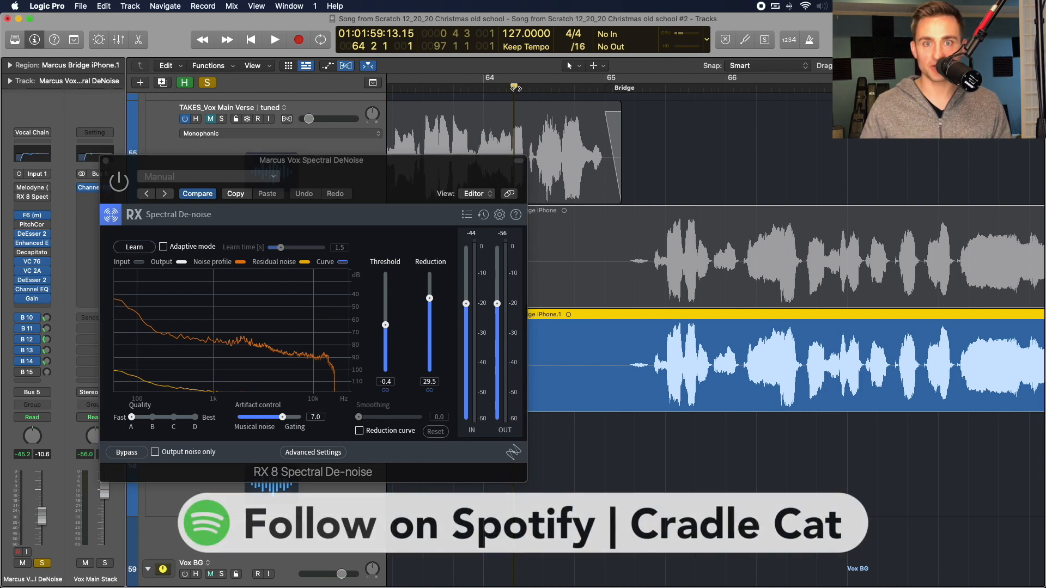
{"action": "key", "text": "space"}
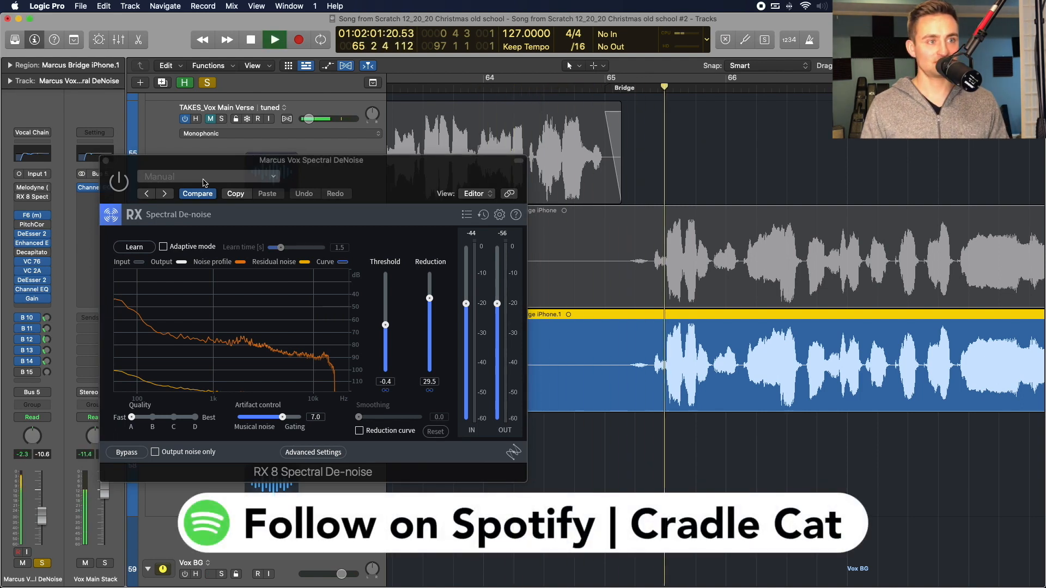
{"action": "key", "text": "space"}
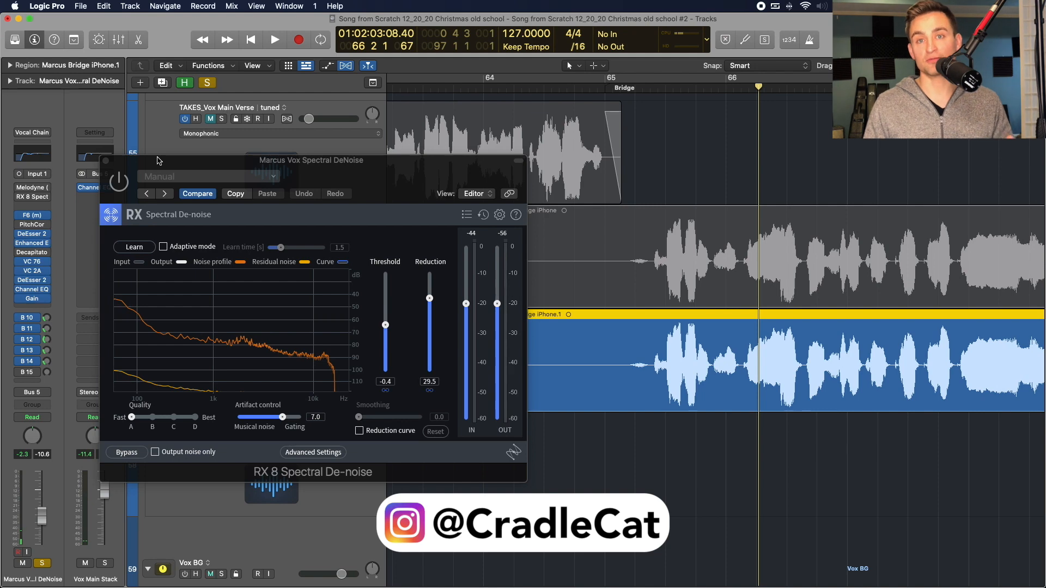
Switch Spectral De-noise back on, play on through the bridge vocal for comparison and return the playhead to 64 2 1 1.
{"action": "left_click", "coordinate": [120, 185]}
{"action": "left_click_drag", "start_coordinate": [134, 169], "coordinate": [149, 168]}
{"action": "key", "text": "space"}
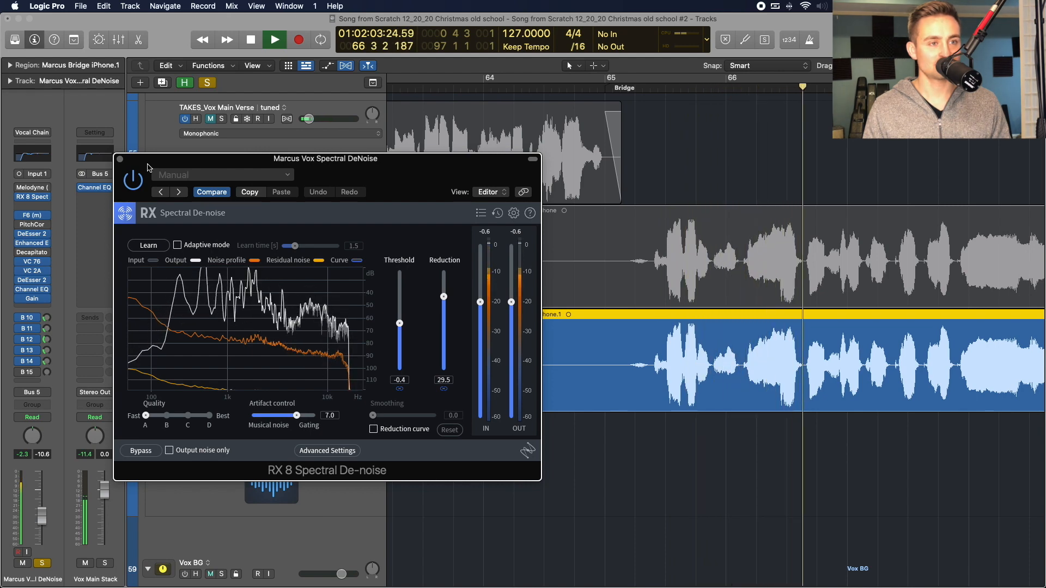
{"action": "key", "text": "space"}
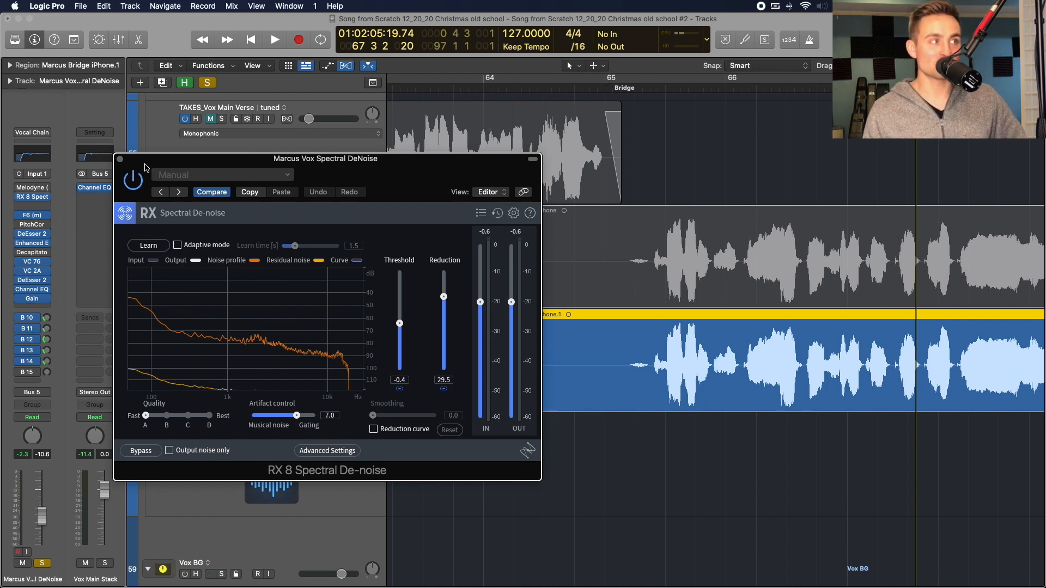
{"action": "left_click", "coordinate": [515, 87]}
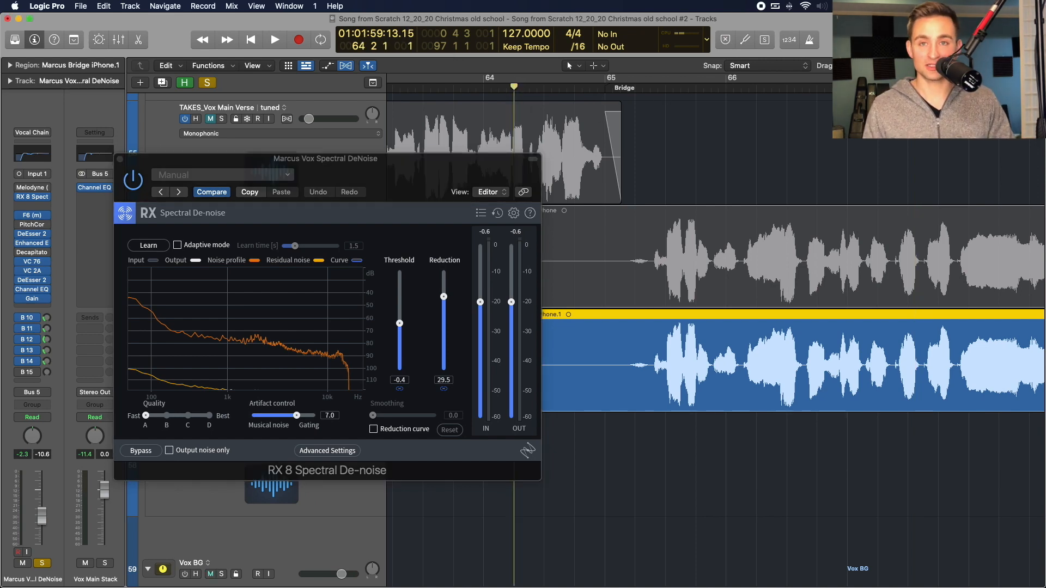
Set Spectral De-noise's quality to D (Best) and, during playback, its threshold to 0.0 and reduction to 22.7.
{"action": "left_click_drag", "start_coordinate": [338, 158], "coordinate": [392, 155]}
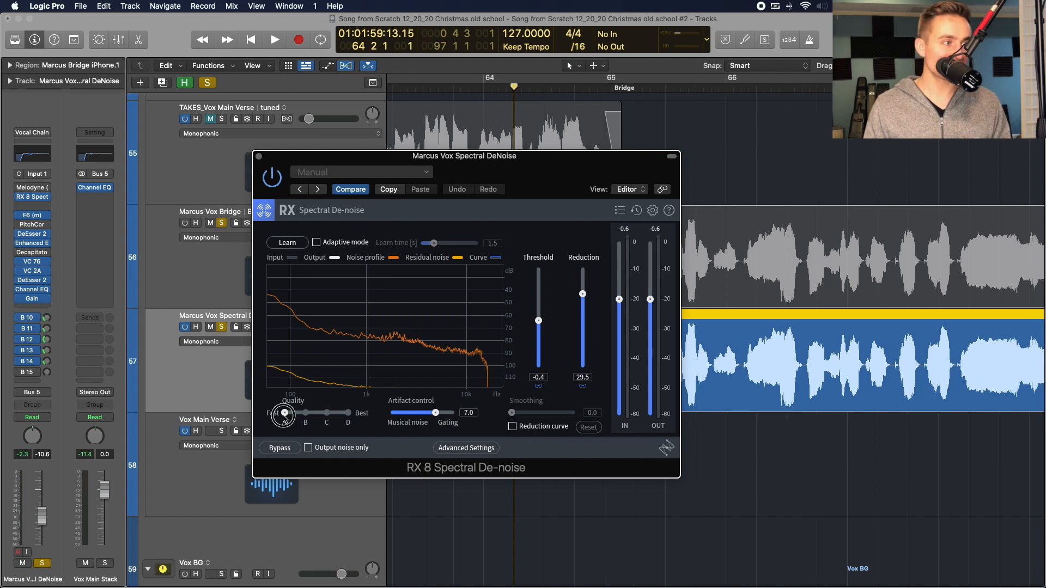
{"action": "left_click_drag", "start_coordinate": [284, 415], "coordinate": [371, 417]}
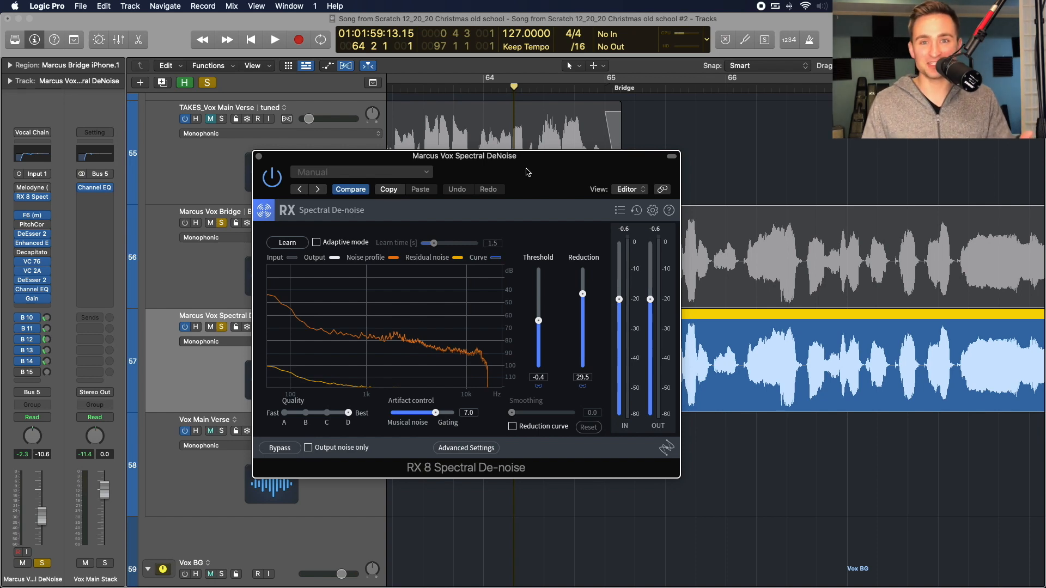
{"action": "left_click_drag", "start_coordinate": [527, 172], "coordinate": [449, 180]}
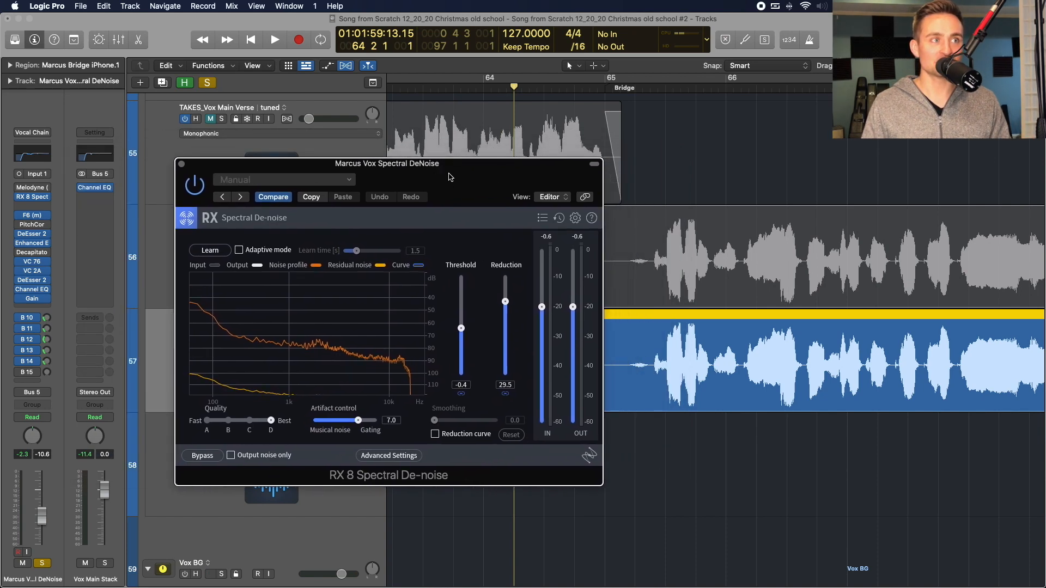
{"action": "key", "text": "space"}
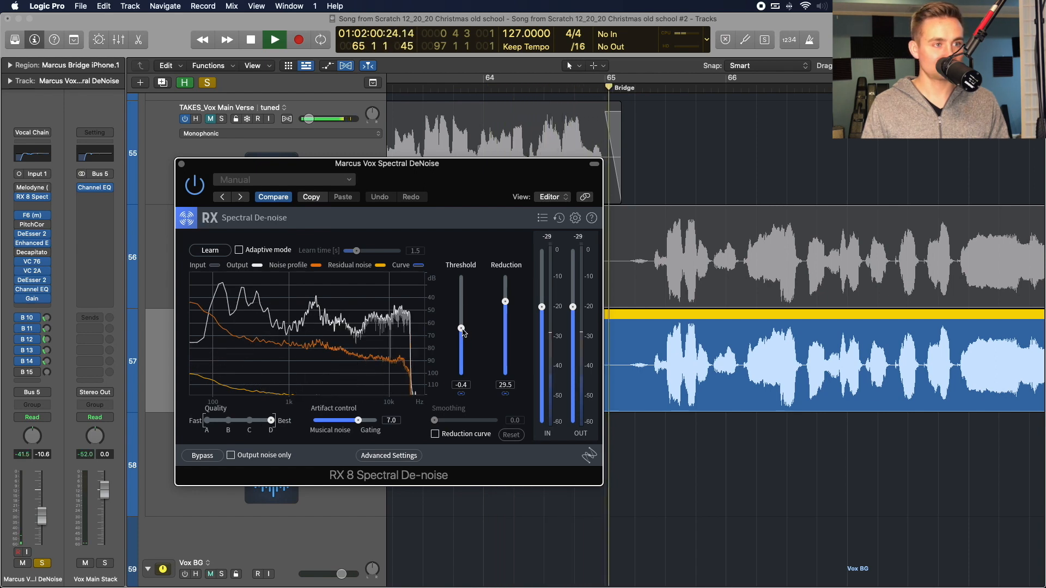
{"action": "left_click_drag", "start_coordinate": [461, 327], "coordinate": [504, 323]}
{"action": "key", "text": "space"}
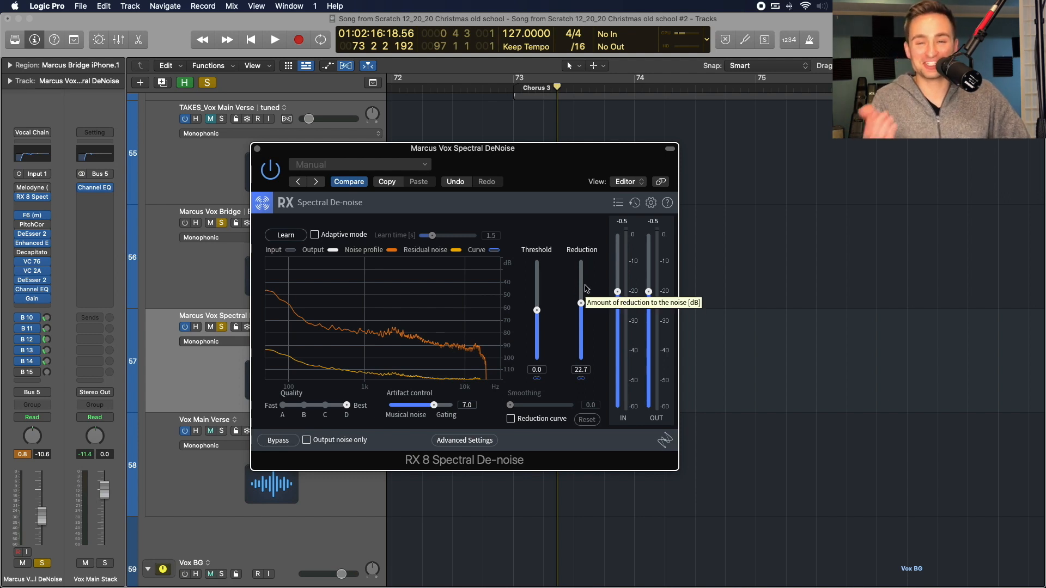
Lower Spectral De-noise's reduction to 18.4 and close the plug-in.
{"action": "left_click_drag", "start_coordinate": [563, 186], "coordinate": [503, 250]}
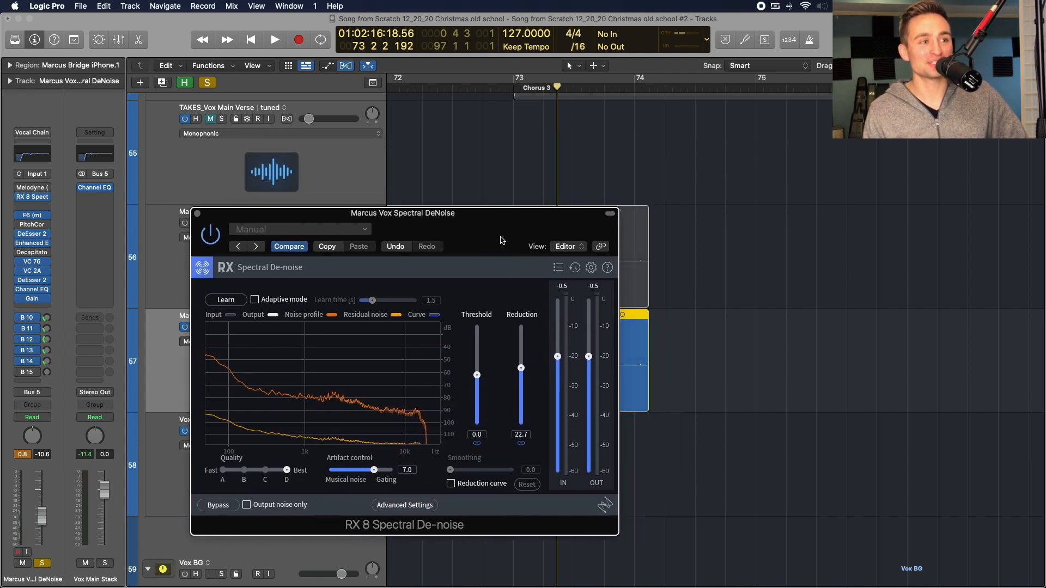
{"action": "scroll", "coordinate": [821, 138], "scroll_direction": "left", "scroll_amount": 5}
{"action": "scroll", "coordinate": [821, 137], "scroll_direction": "left", "scroll_amount": 2}
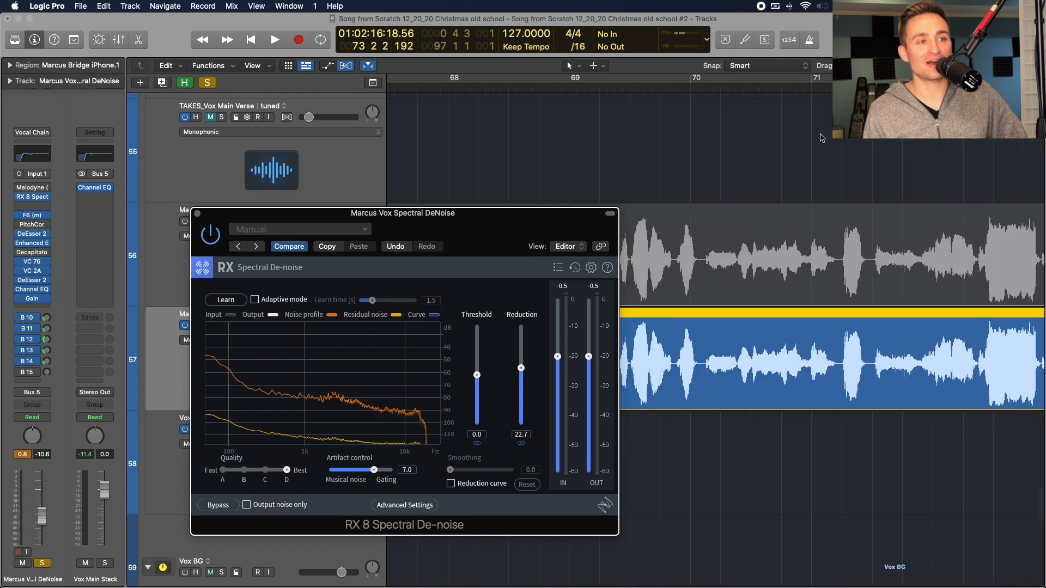
{"action": "scroll", "coordinate": [822, 138], "scroll_direction": "left", "scroll_amount": 1}
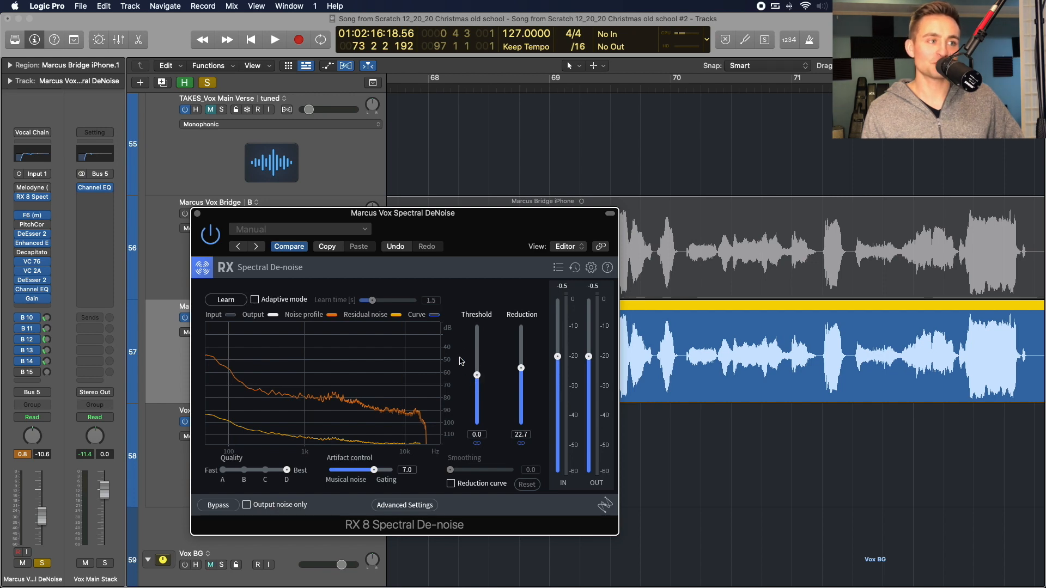
{"action": "scroll", "coordinate": [572, 161], "scroll_direction": "left", "scroll_amount": 10}
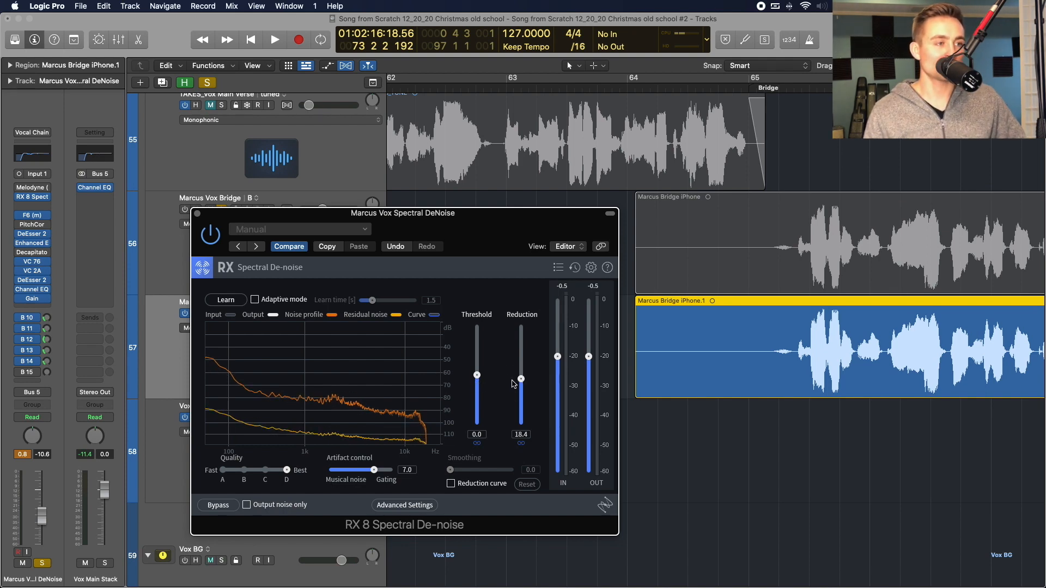
{"action": "left_click_drag", "start_coordinate": [504, 376], "coordinate": [512, 384]}
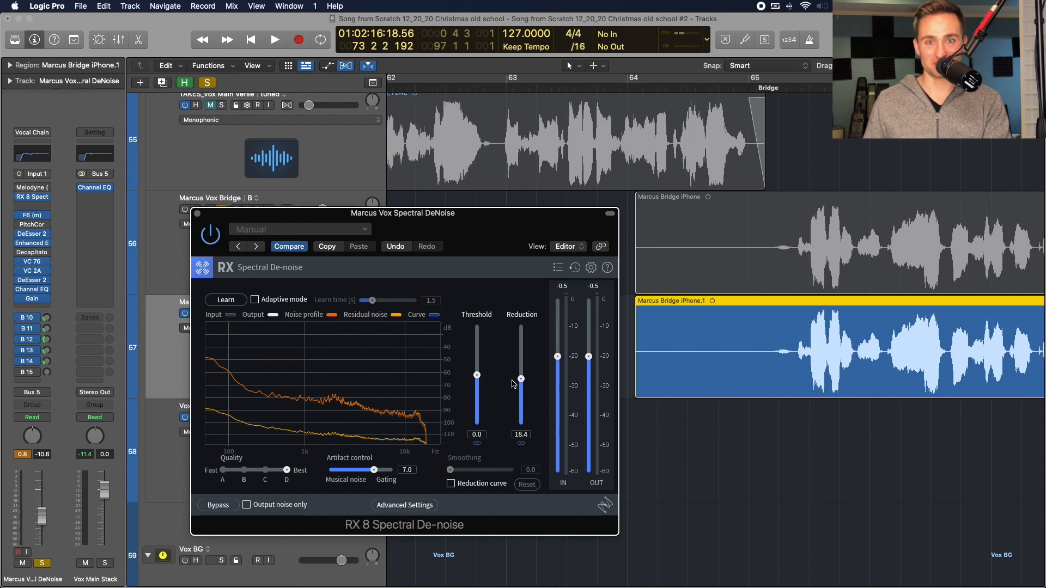
{"action": "left_click_drag", "start_coordinate": [385, 236], "coordinate": [498, 208]}
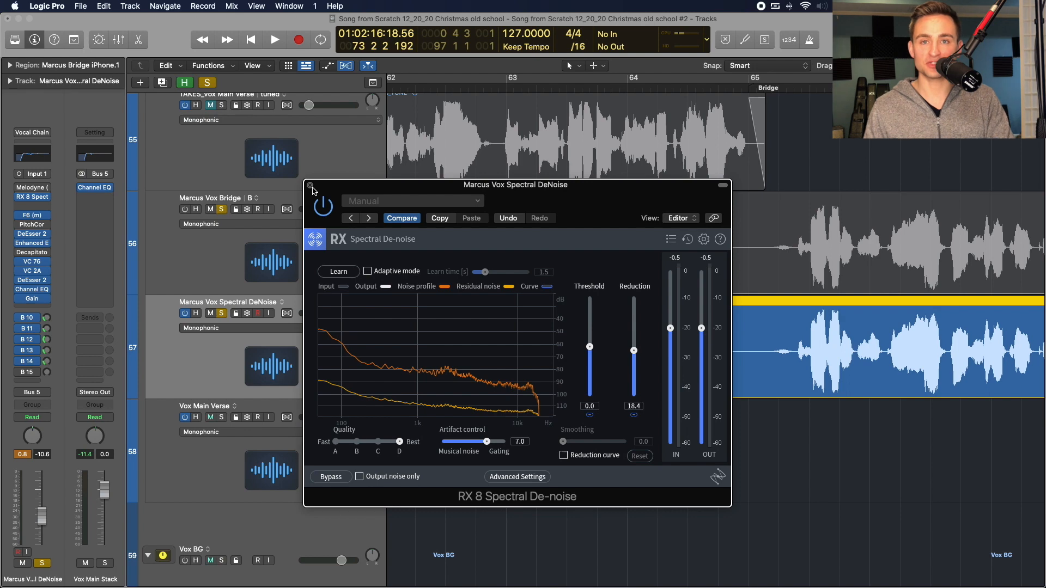
{"action": "left_click", "coordinate": [311, 186]}
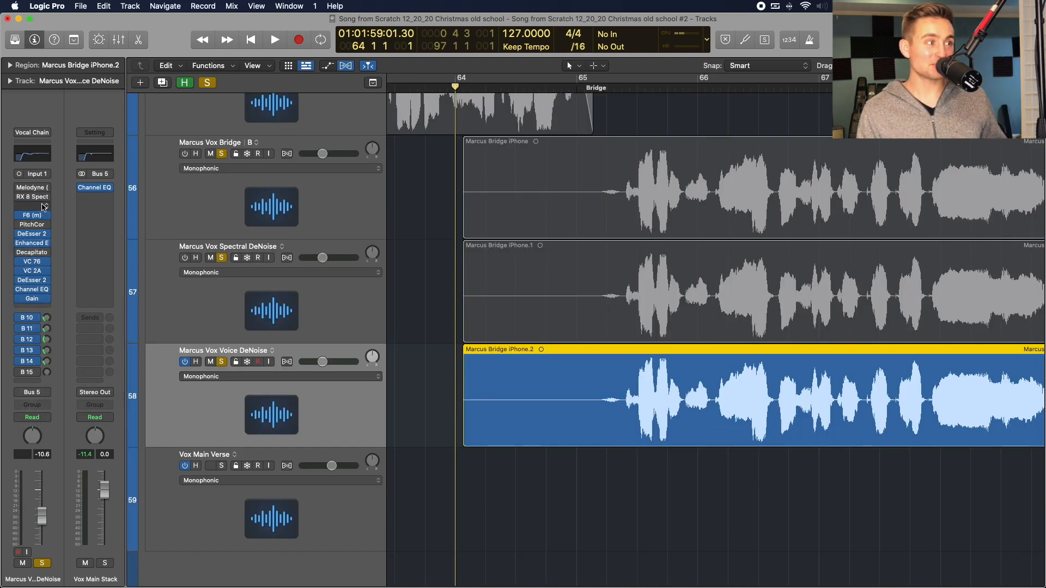
Insert a mono iZotope RX 8 Voice De-noise below RX 8 Spectral De-noise on the Voice DeNoise track.
{"action": "left_click", "coordinate": [42, 205]}
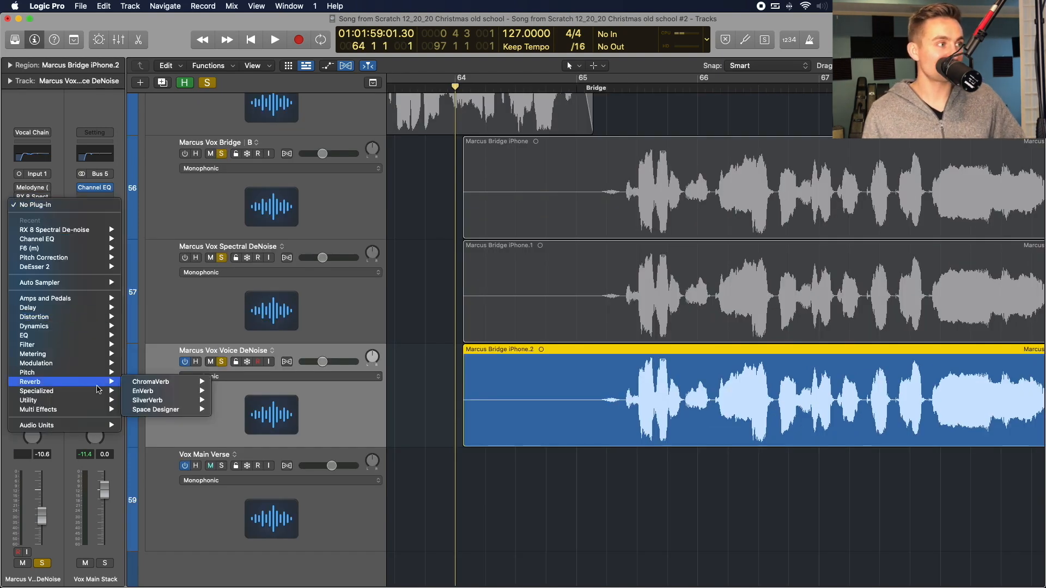
{"action": "mouse_move", "coordinate": [101, 425]}
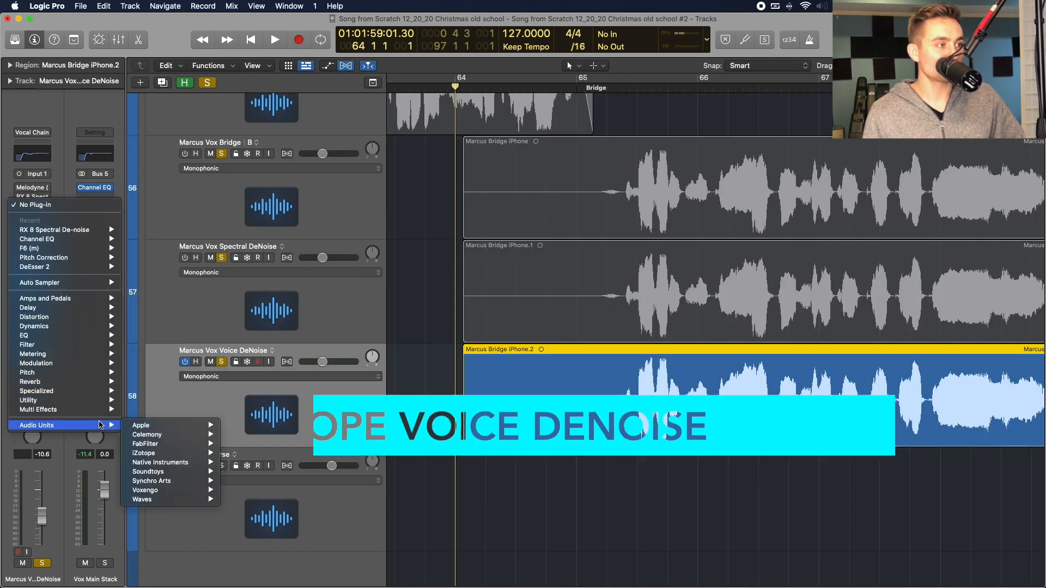
{"action": "mouse_move", "coordinate": [139, 452]}
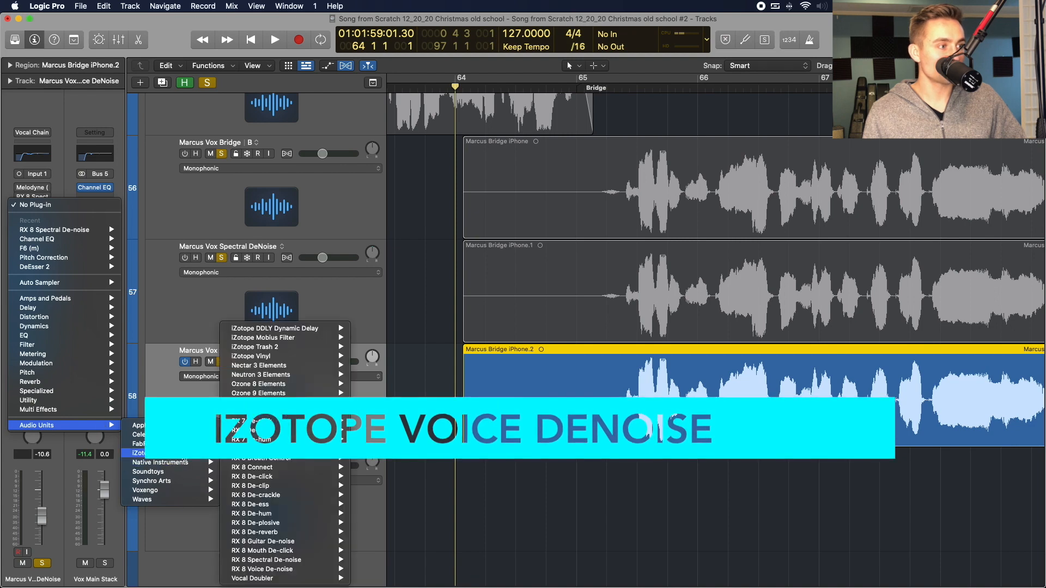
{"action": "mouse_move", "coordinate": [289, 500]}
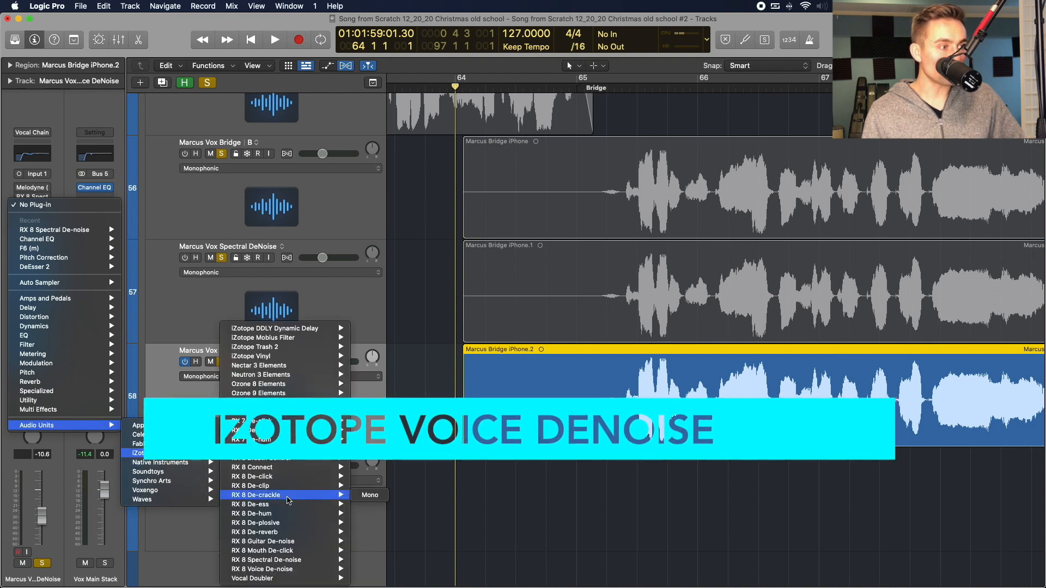
{"action": "mouse_move", "coordinate": [288, 569]}
{"action": "left_click", "coordinate": [364, 572]}
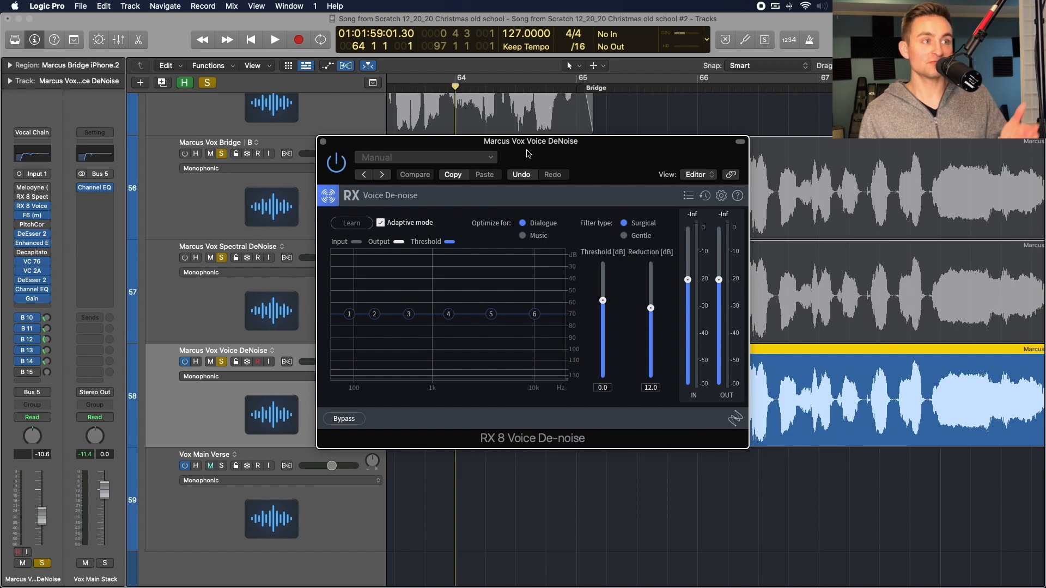
Optimize Voice De-noise for Music, turn off Adaptive mode and play the region's lead-in.
{"action": "left_click", "coordinate": [523, 236]}
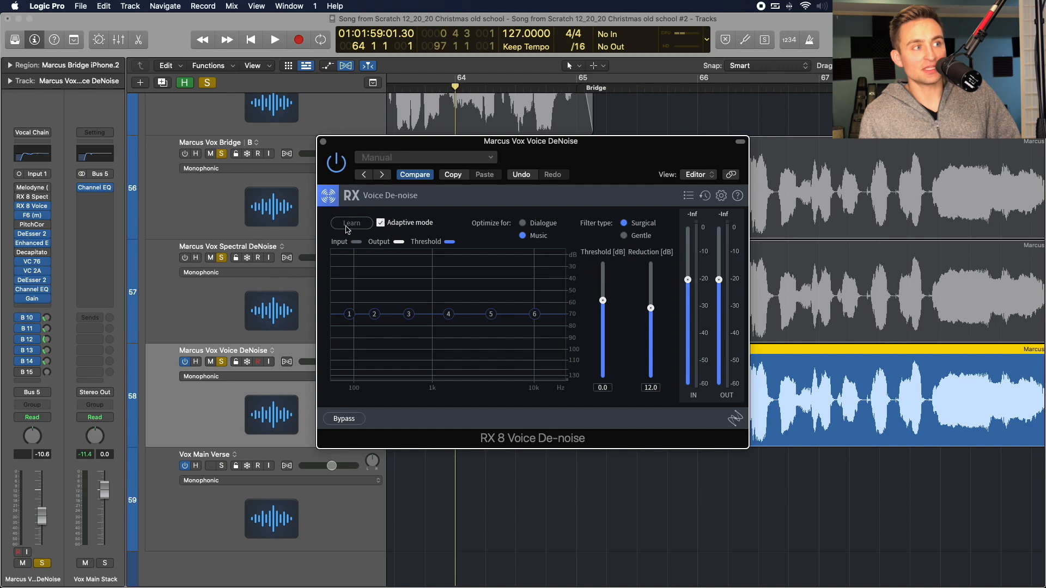
{"action": "left_click", "coordinate": [381, 223]}
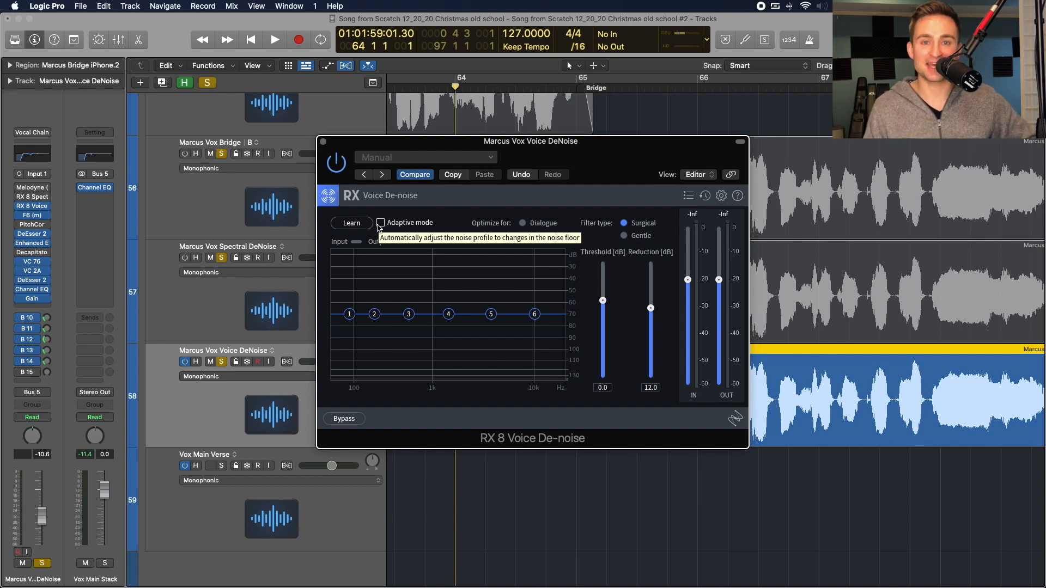
{"action": "key", "text": "space"}
Marquee-select the voice-free lead-in on the Voice DeNoise track, from the region's start to just before bar 65, and return to the Pointer Tool.
{"action": "left_click_drag", "start_coordinate": [652, 160], "coordinate": [337, 173]}
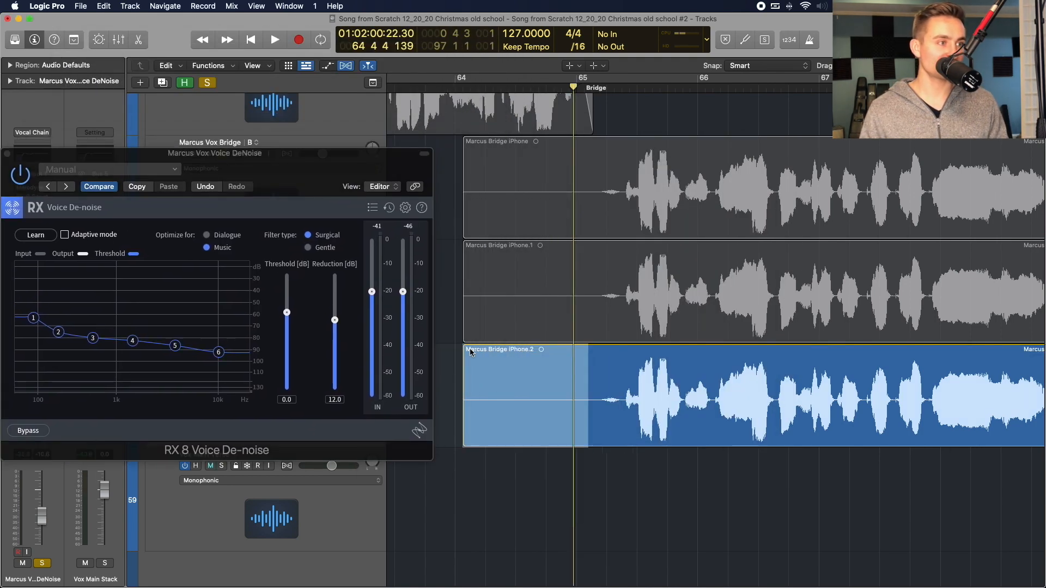
{"action": "left_click_drag", "start_coordinate": [465, 348], "coordinate": [576, 385]}
{"action": "key", "text": "t"}
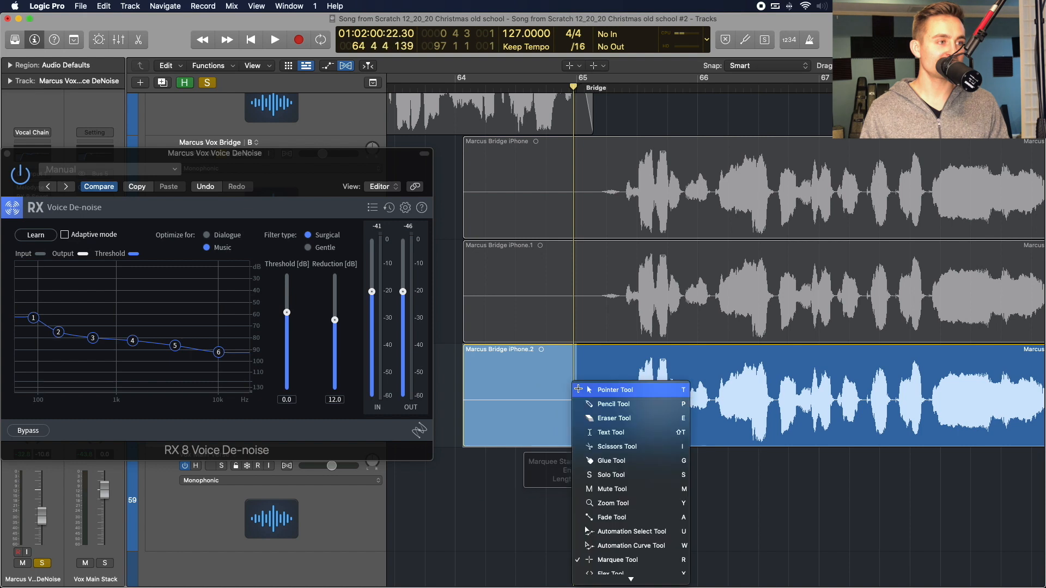
{"action": "key", "text": "t"}
Have Voice De-noise learn the noise profile while playing the marquee-selected lead-in.
{"action": "left_click", "coordinate": [44, 234]}
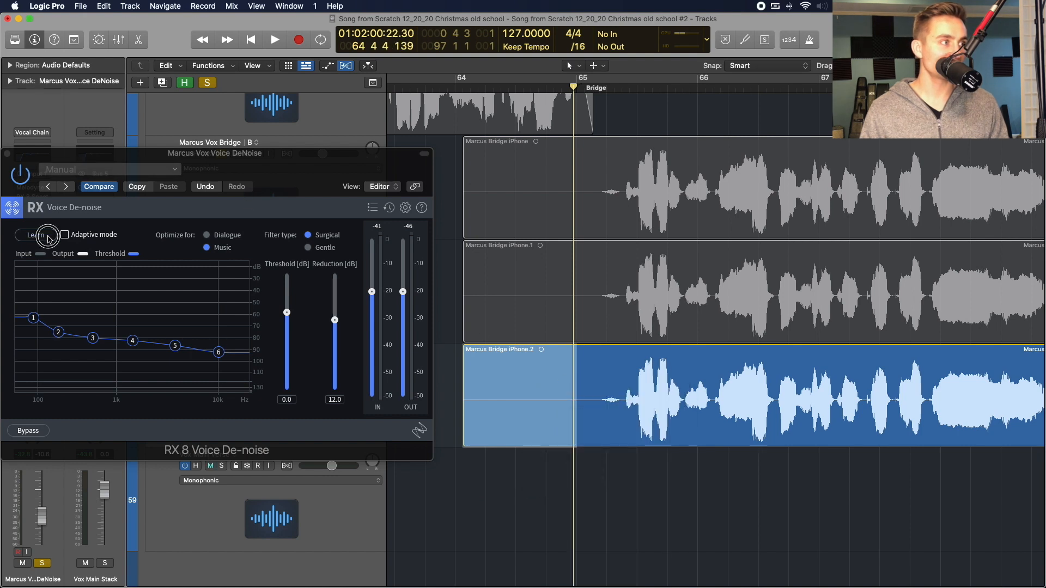
{"action": "left_click_drag", "start_coordinate": [121, 169], "coordinate": [244, 155]}
{"action": "key", "text": "space"}
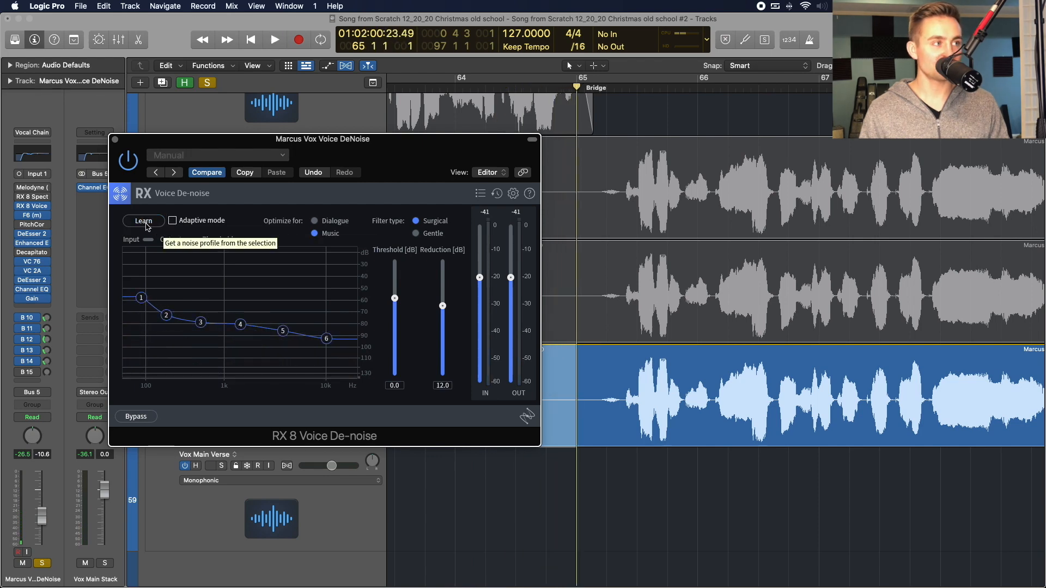
Play the selected lead-in with Voice De-noise switched on to hear the remaining noise.
{"action": "left_click_drag", "start_coordinate": [392, 143], "coordinate": [750, 136]}
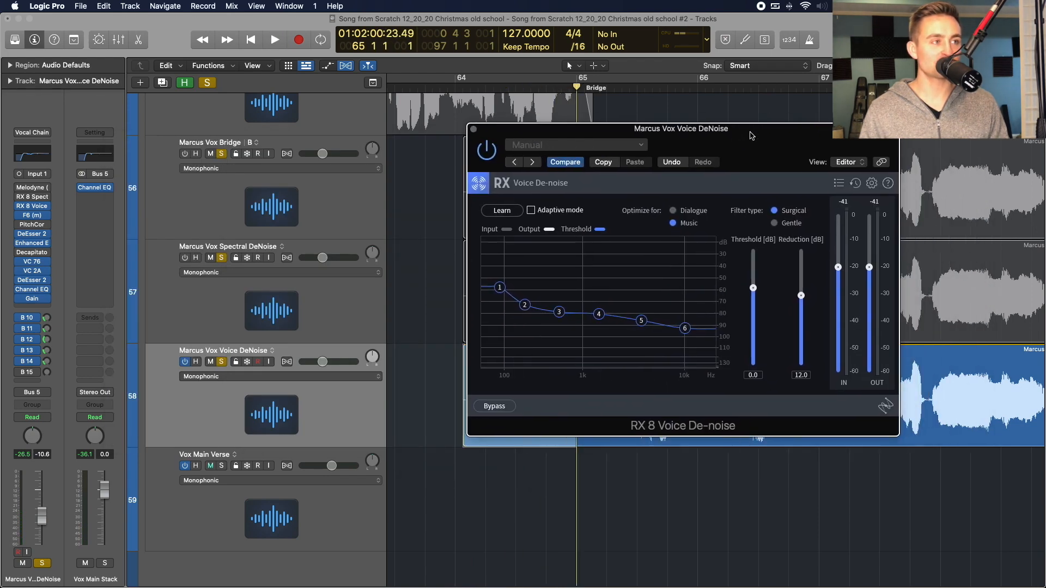
{"action": "key", "text": "space"}
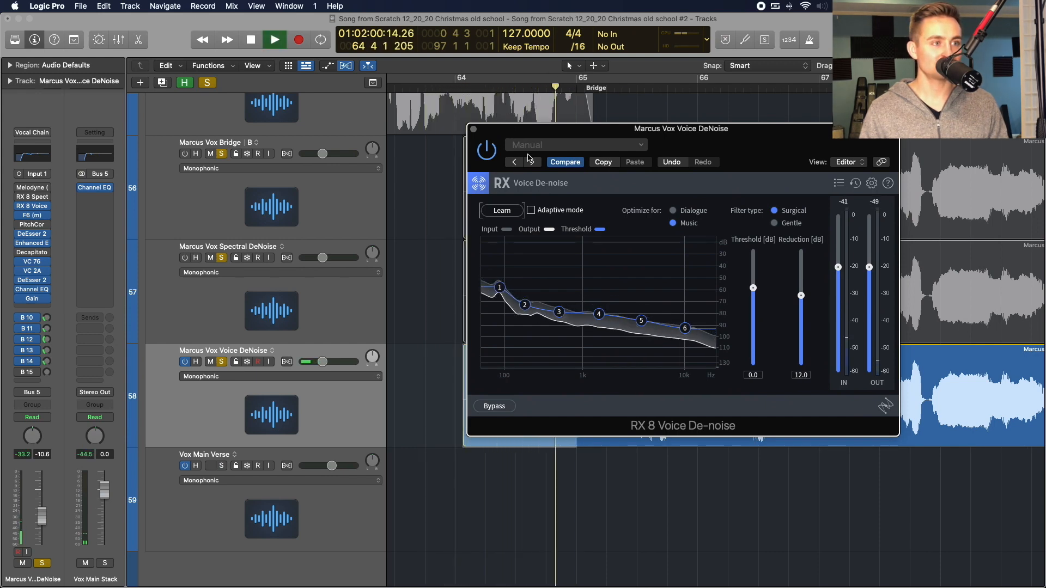
{"action": "key", "text": "space"}
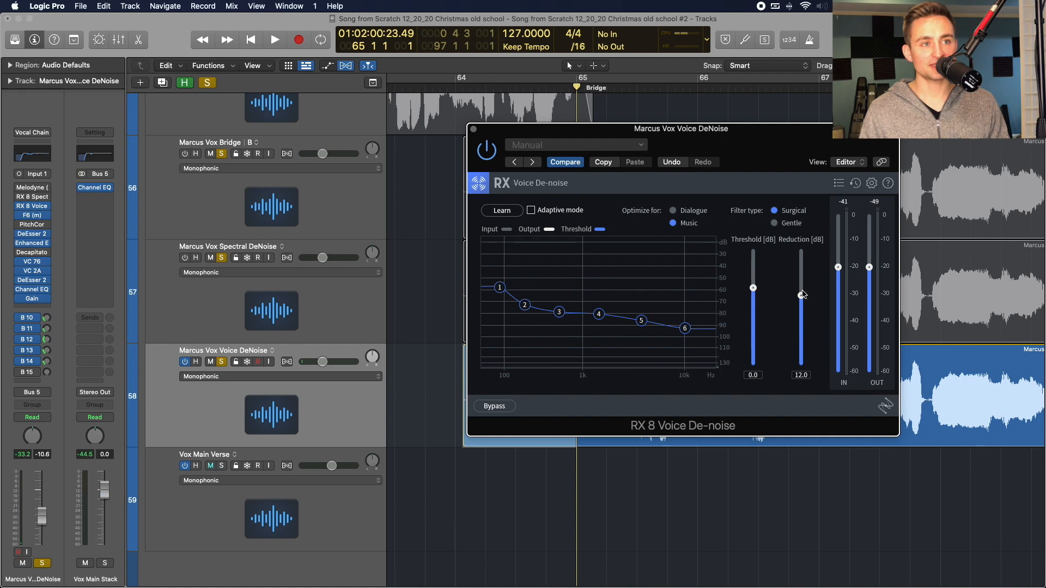
{"action": "left_click_drag", "start_coordinate": [717, 133], "coordinate": [479, 142]}
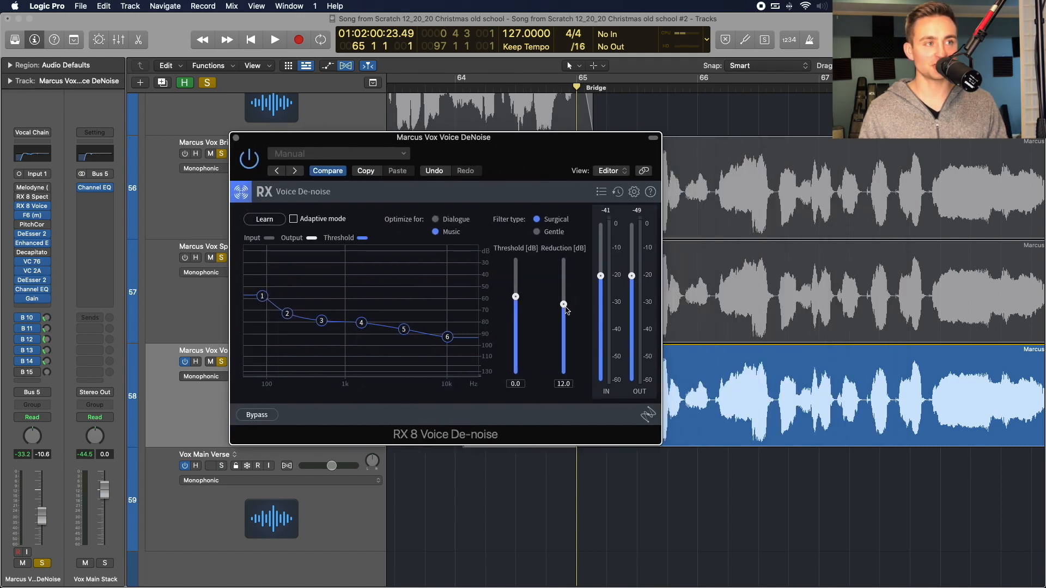
Clear the marquee selection on the Voice DeNoise region and play the vocal from just after bar 64.
{"action": "left_click_drag", "start_coordinate": [547, 164], "coordinate": [307, 245]}
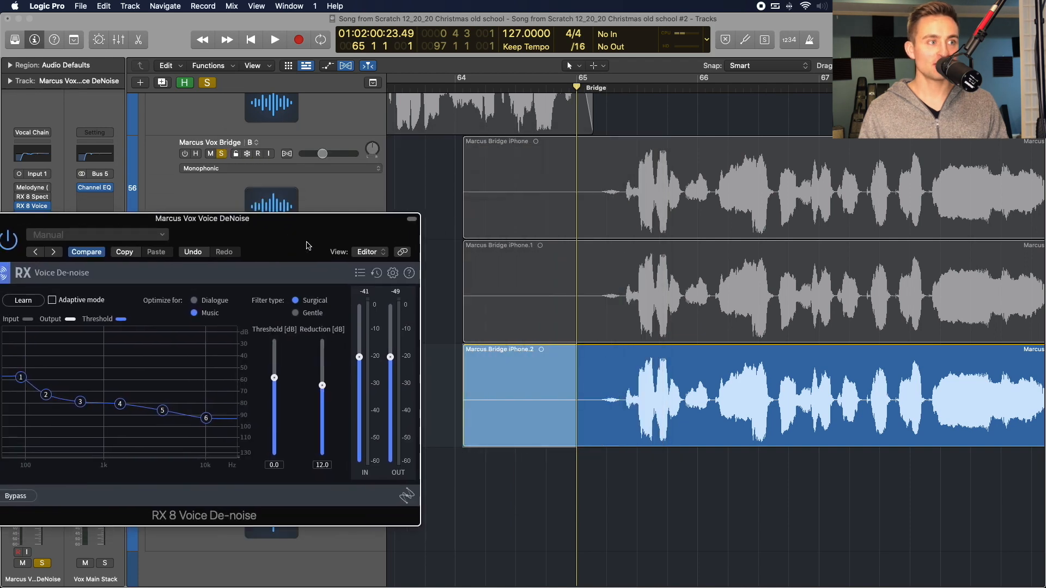
{"action": "key", "text": "t"}
{"action": "key", "text": "t"}
{"action": "left_click", "coordinate": [469, 88]}
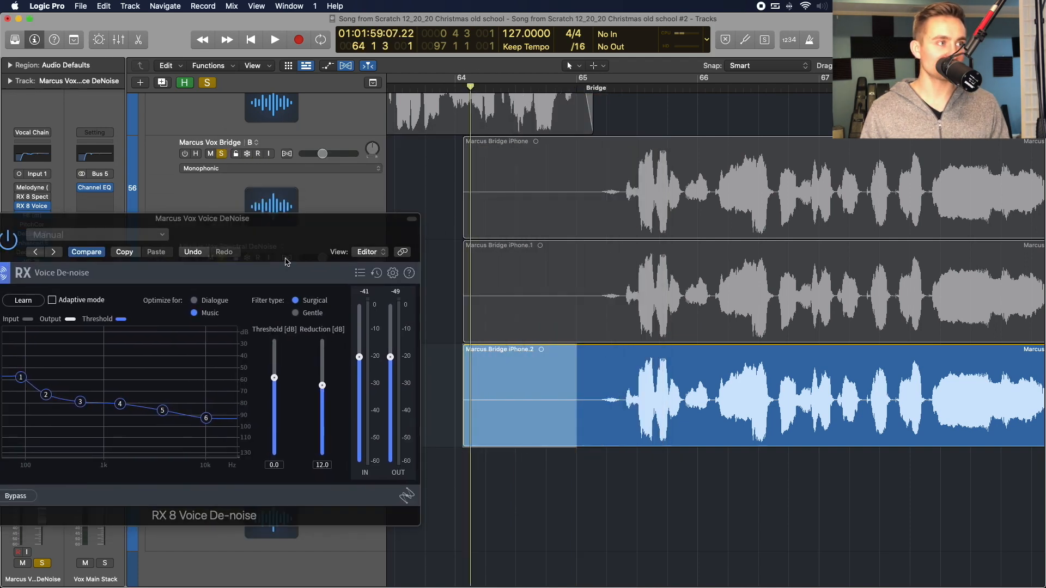
{"action": "key", "text": "t"}
{"action": "key", "text": "t"}
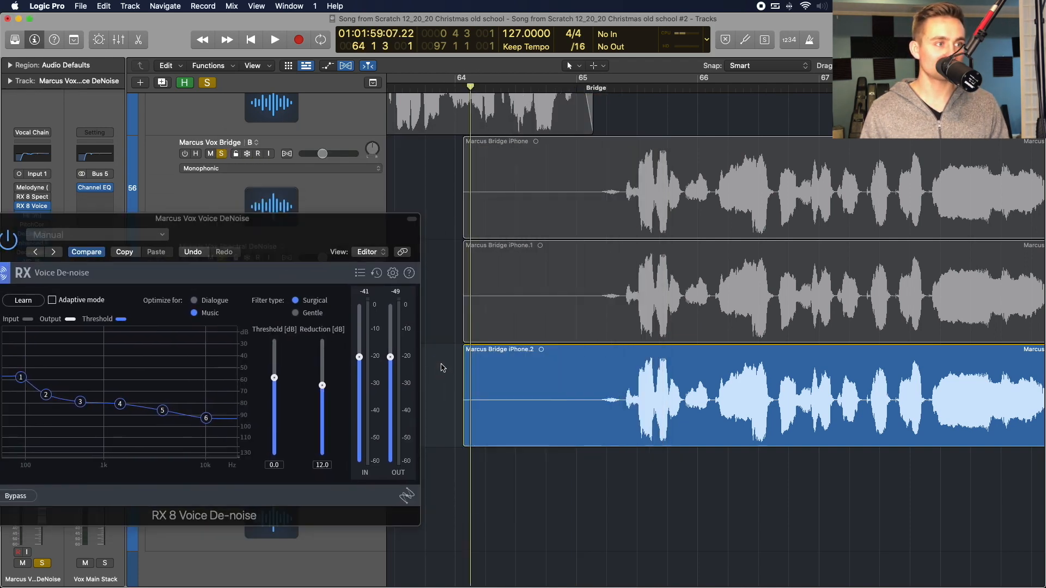
{"action": "key", "text": "space"}
{"action": "left_click_drag", "start_coordinate": [288, 219], "coordinate": [319, 158]}
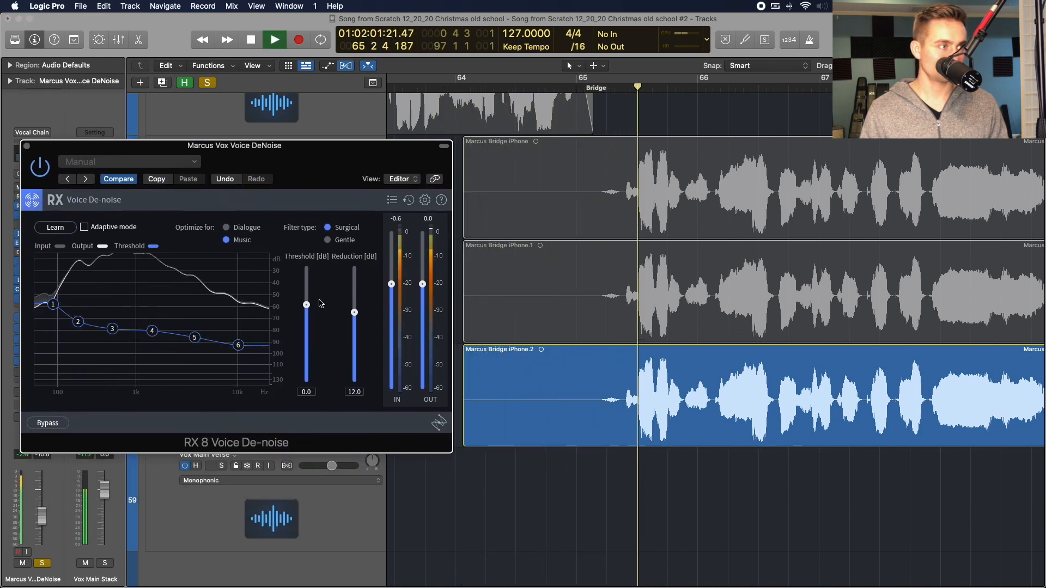
Try Voice De-noise's reduction at 20 dB, replay the region from its start and lower the reduction to 15.1 dB.
{"action": "left_click_drag", "start_coordinate": [354, 313], "coordinate": [354, 266]}
{"action": "key", "text": "space"}
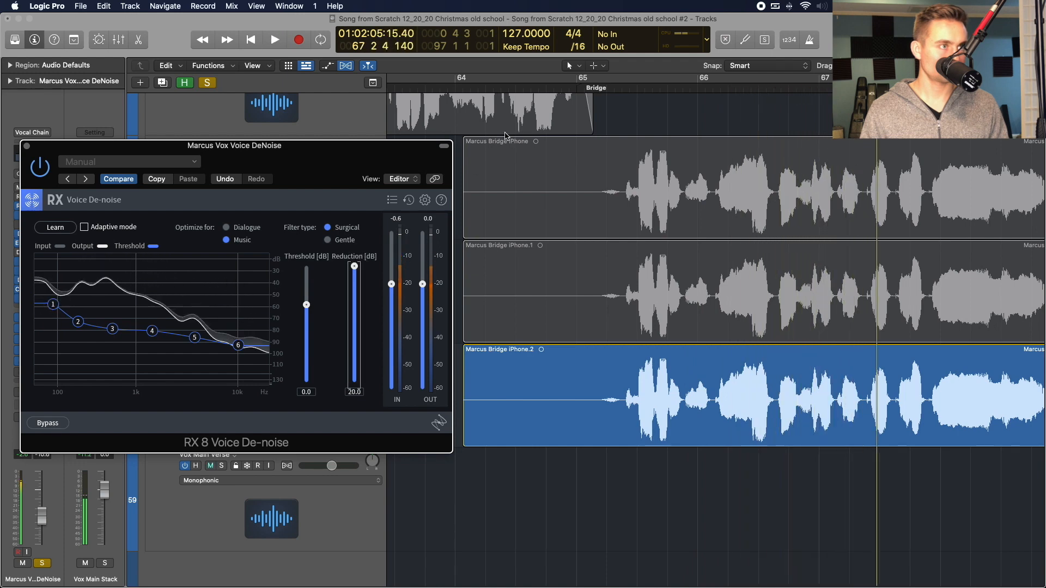
{"action": "left_click", "coordinate": [419, 88]}
{"action": "key", "text": "space"}
{"action": "left_click_drag", "start_coordinate": [354, 267], "coordinate": [355, 294]}
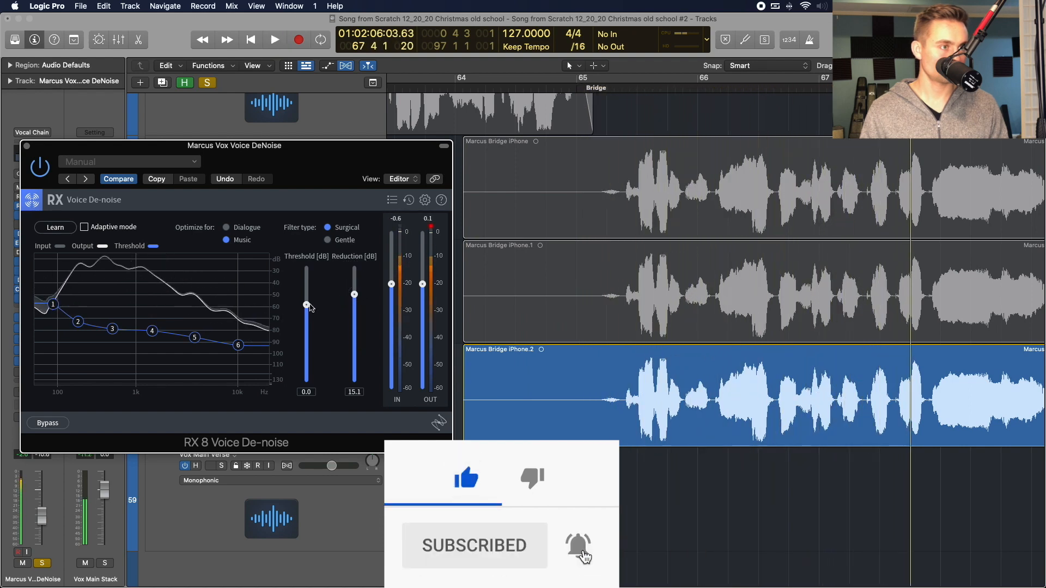
Raise Voice De-noise's threshold to 5.4 dB and fine-tune the reduction to 15.2 dB while the vocal plays.
{"action": "key", "text": "space"}
{"action": "left_click_drag", "start_coordinate": [309, 306], "coordinate": [306, 267]}
{"action": "mouse_move", "coordinate": [354, 294]}
{"action": "left_mouse_down"}
{"action": "mouse_move", "coordinate": [355, 263]}
{"action": "mouse_move", "coordinate": [356, 287]}
{"action": "mouse_move", "coordinate": [306, 381]}
{"action": "mouse_move", "coordinate": [308, 255]}
{"action": "mouse_move", "coordinate": [307, 278]}
{"action": "mouse_move", "coordinate": [356, 297]}
{"action": "mouse_move", "coordinate": [355, 308]}
{"action": "mouse_move", "coordinate": [354, 294]}
{"action": "left_mouse_up"}
{"action": "key", "text": "space"}
{"action": "key", "text": "space"}
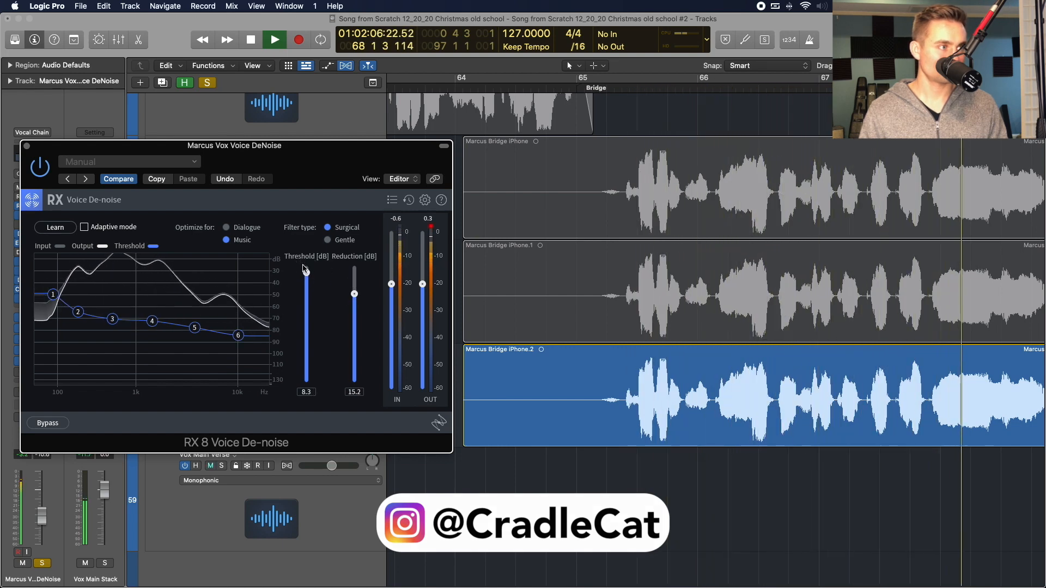
{"action": "left_click_drag", "start_coordinate": [304, 268], "coordinate": [305, 284]}
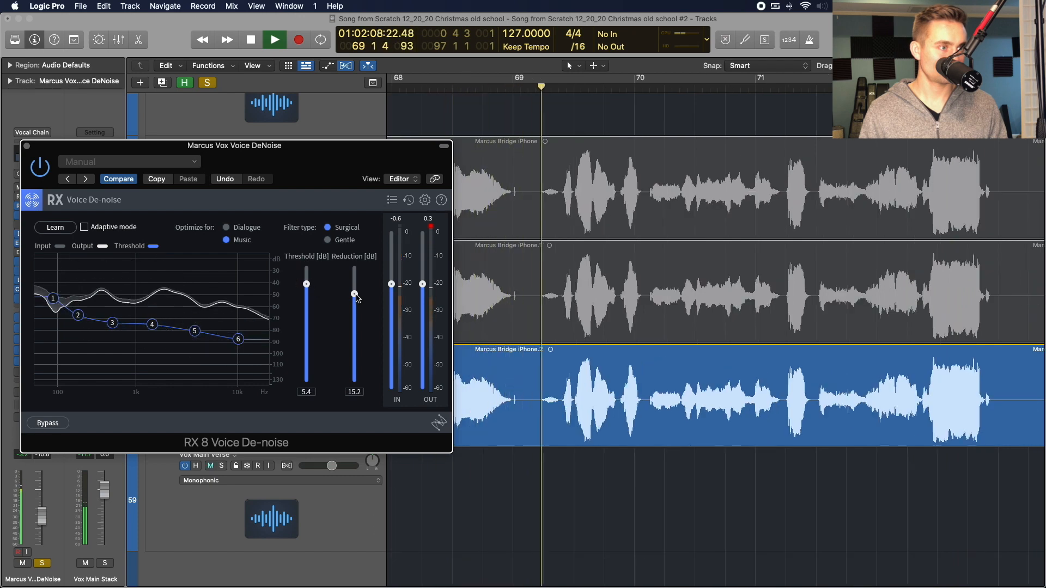
Play the bridge region from its start to hear the adjusted Voice De-noise threshold and reduction.
{"action": "key", "text": "space"}
{"action": "key", "text": "space"}
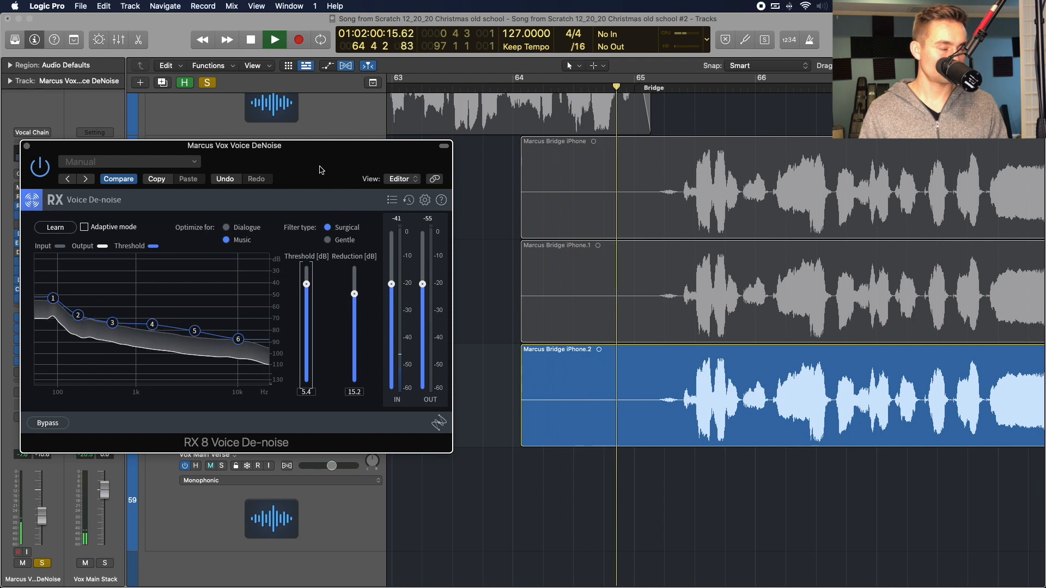
{"action": "key", "text": "space"}
{"action": "left_click", "coordinate": [318, 164]}
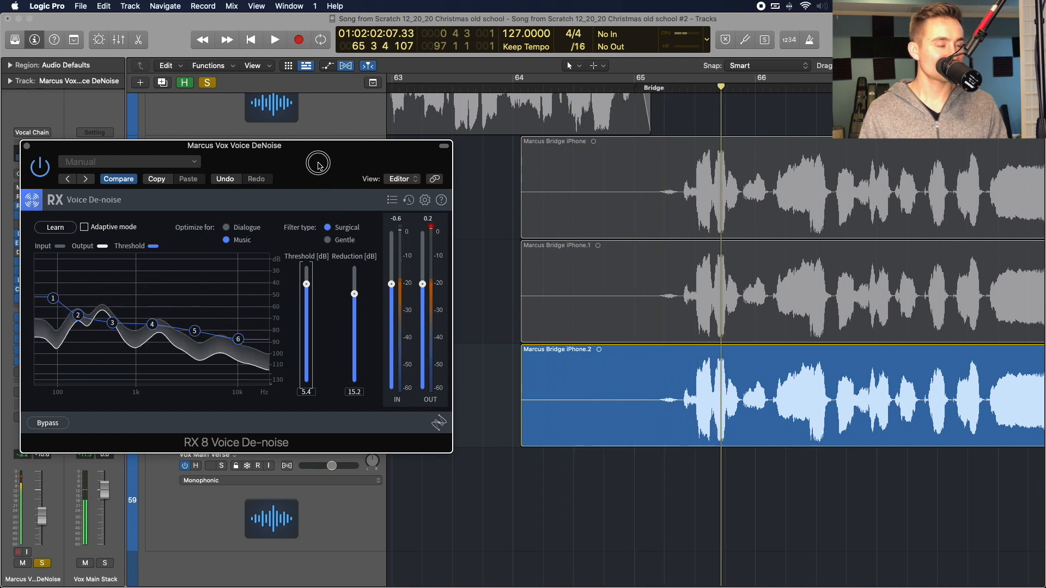
Reopen the Voice DeNoise track's RX 8 Voice De-noise to review its threshold and reduction settings, and close it.
{"action": "left_click_drag", "start_coordinate": [318, 163], "coordinate": [454, 173]}
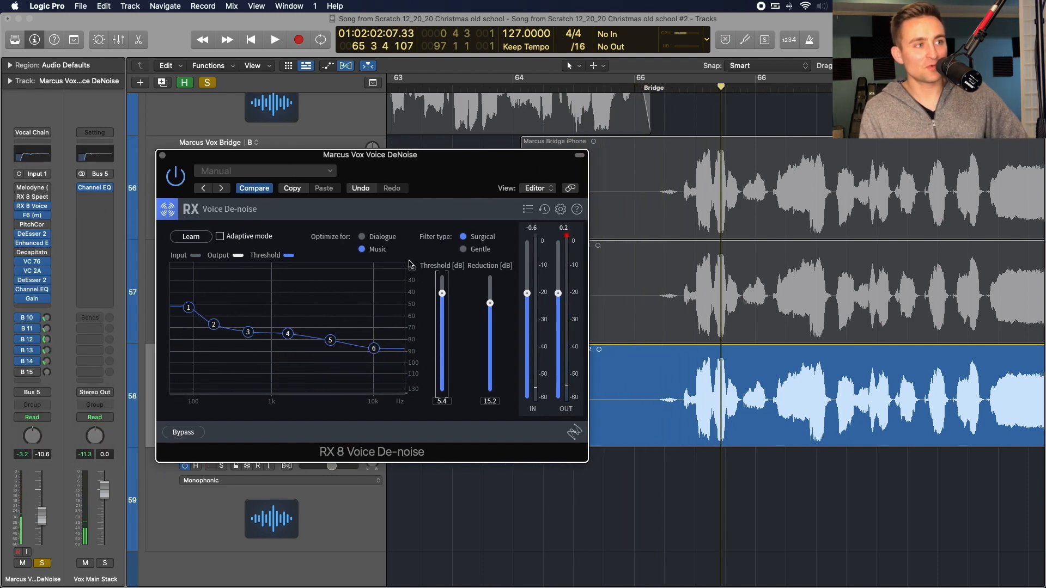
{"action": "left_click", "coordinate": [163, 156]}
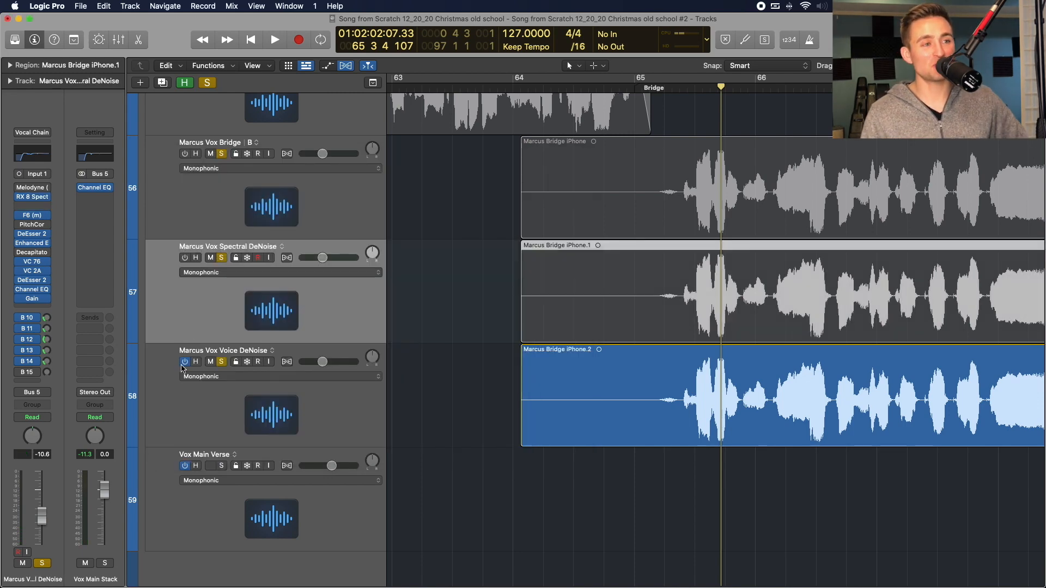
{"action": "left_click", "coordinate": [191, 409]}
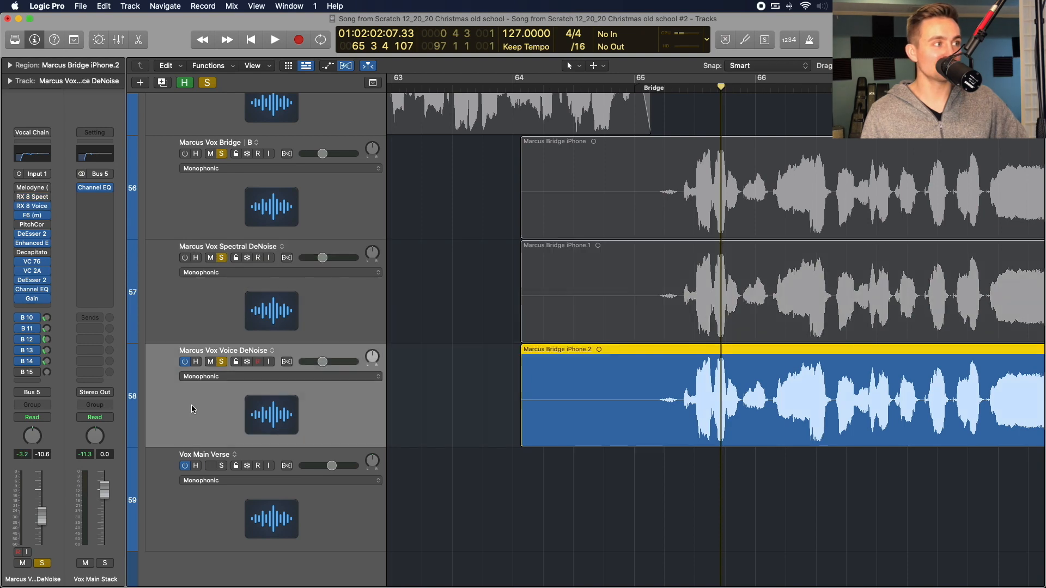
{"action": "left_click", "coordinate": [34, 207]}
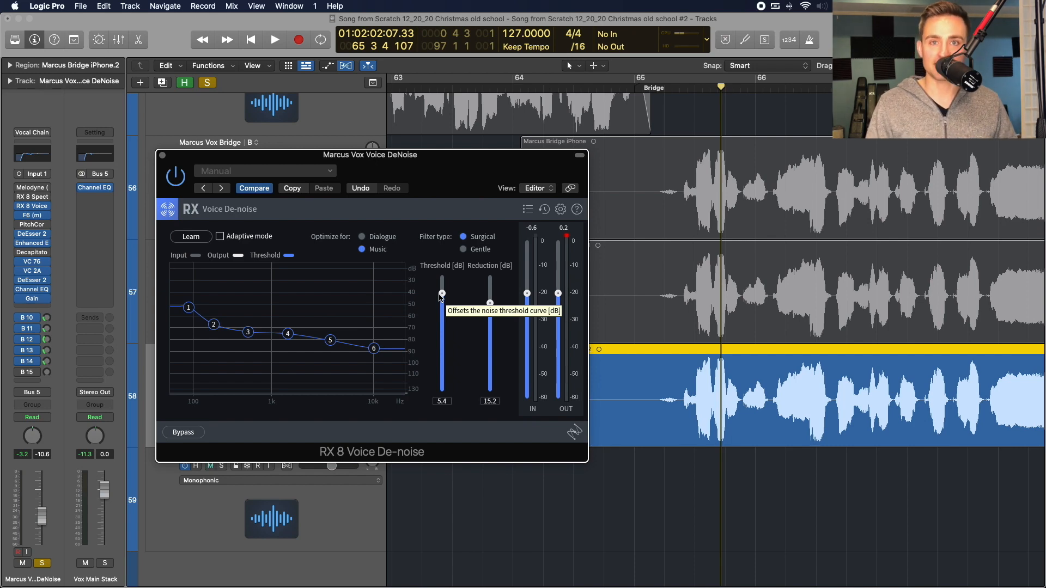
{"action": "left_click_drag", "start_coordinate": [179, 156], "coordinate": [266, 156]}
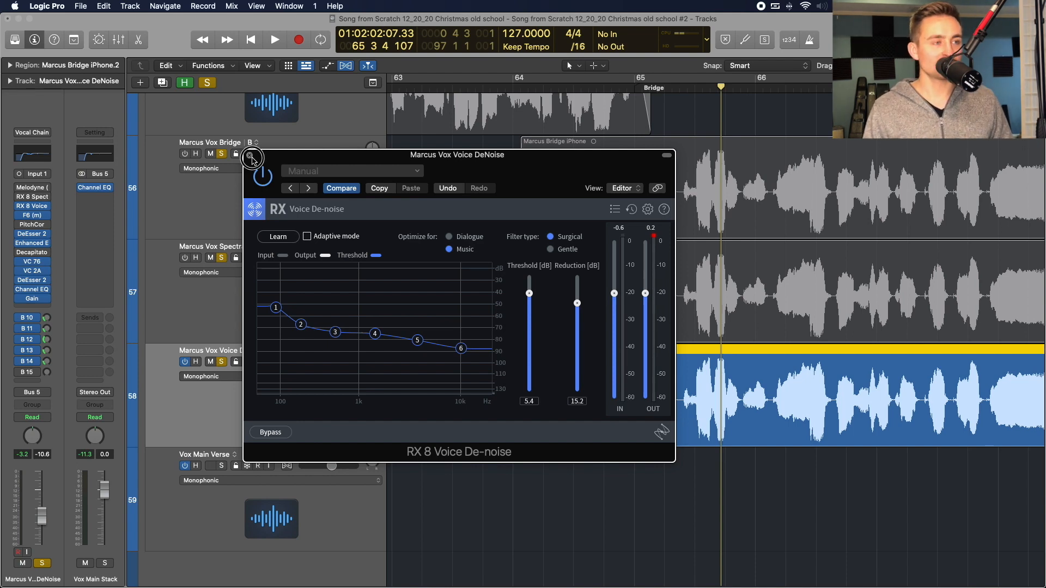
{"action": "left_click", "coordinate": [250, 156]}
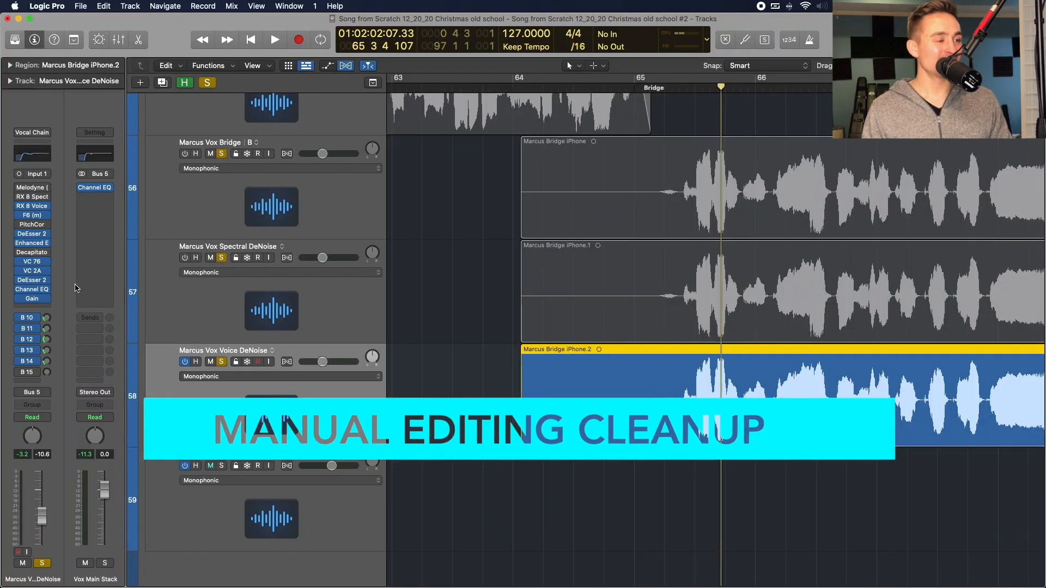
Duplicate the Voice DeNoise track with its plug-in chain and switch off the original track.
{"action": "key", "text": "super+d"}
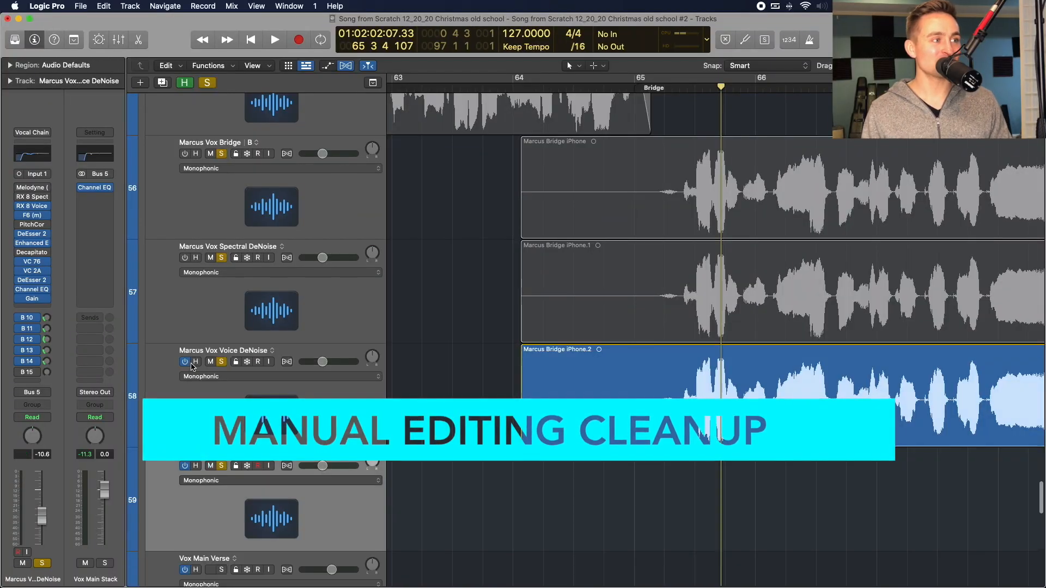
{"action": "left_click", "coordinate": [186, 362]}
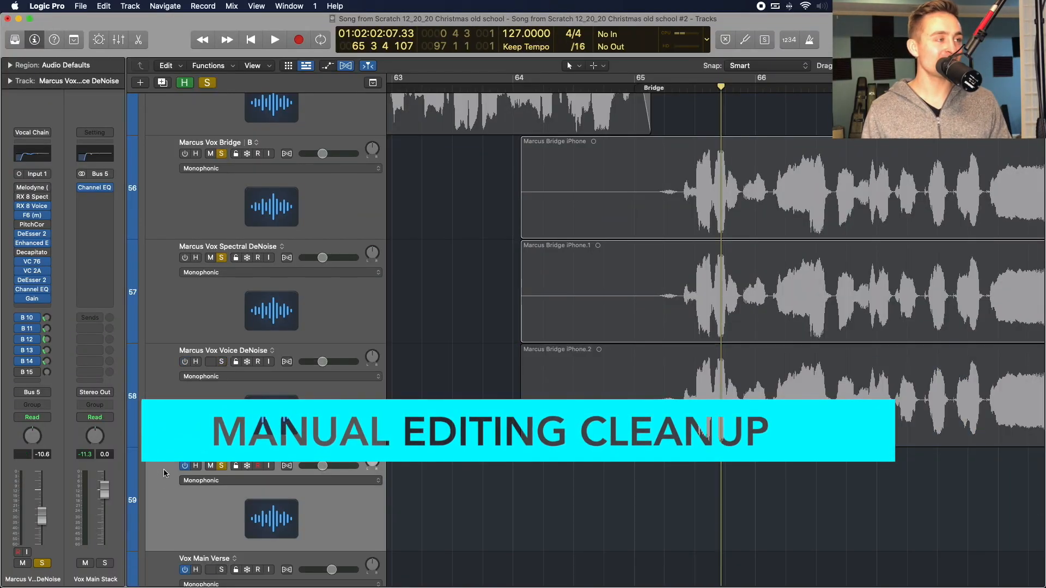
{"action": "scroll", "coordinate": [163, 471], "scroll_direction": "down", "scroll_amount": 3}
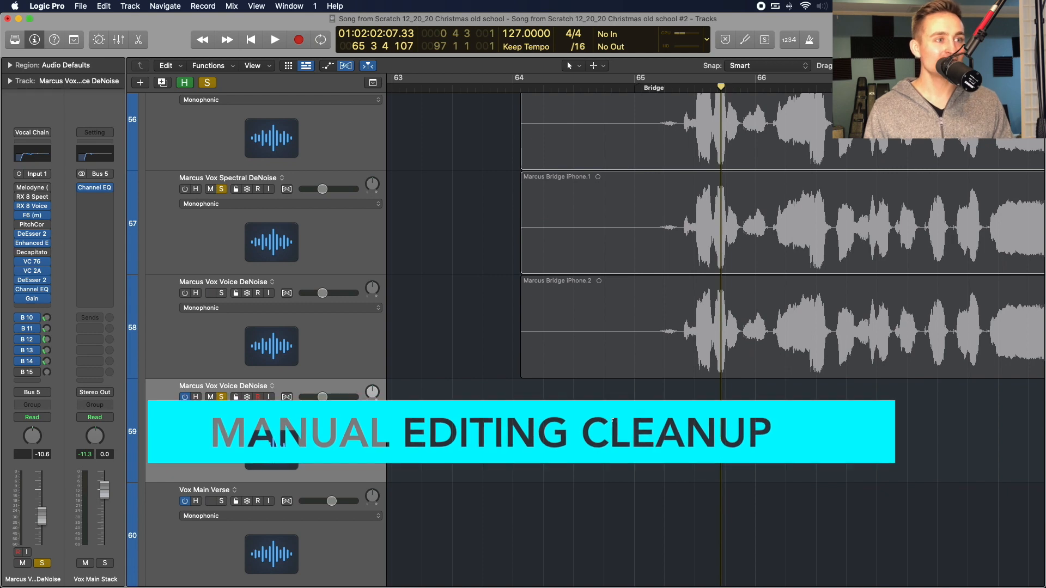
Copy the iPhone bridge region onto the duplicated track and bypass RX 8 Voice De-noise there.
{"action": "left_click_drag", "start_coordinate": [605, 345], "coordinate": [606, 446]}
{"action": "key", "text": "super+Right"}
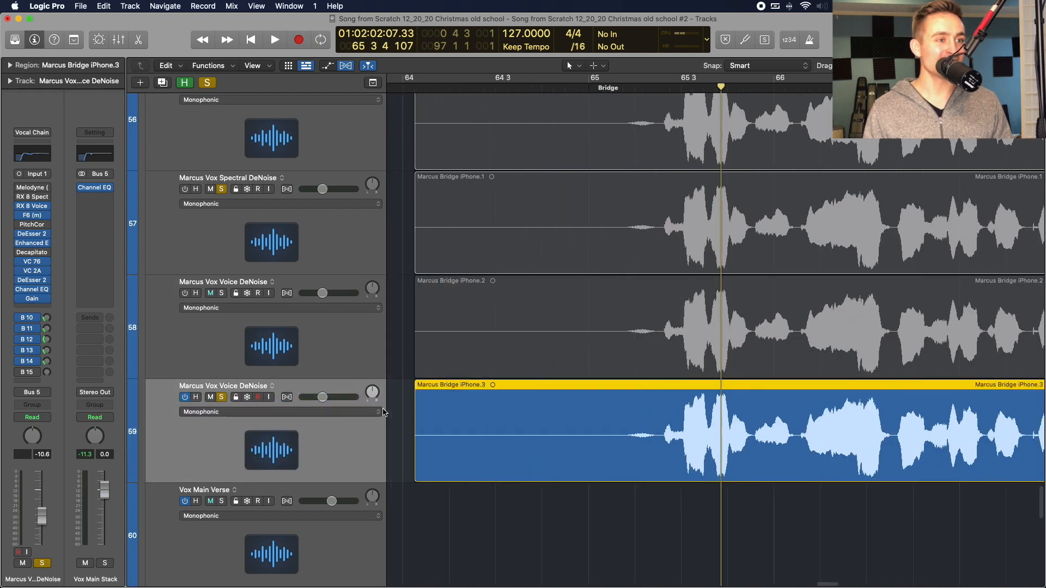
{"action": "key", "text": "super+Left"}
{"action": "key", "text": "super+Right"}
{"action": "key", "text": "super+Right"}
{"action": "key", "text": "super+Right"}
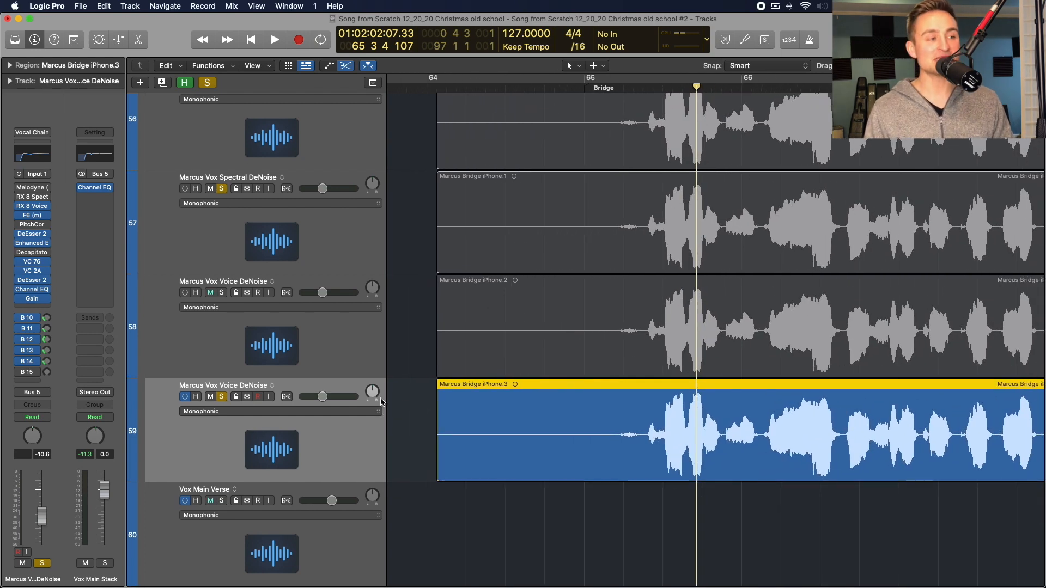
{"action": "left_click", "coordinate": [19, 206]}
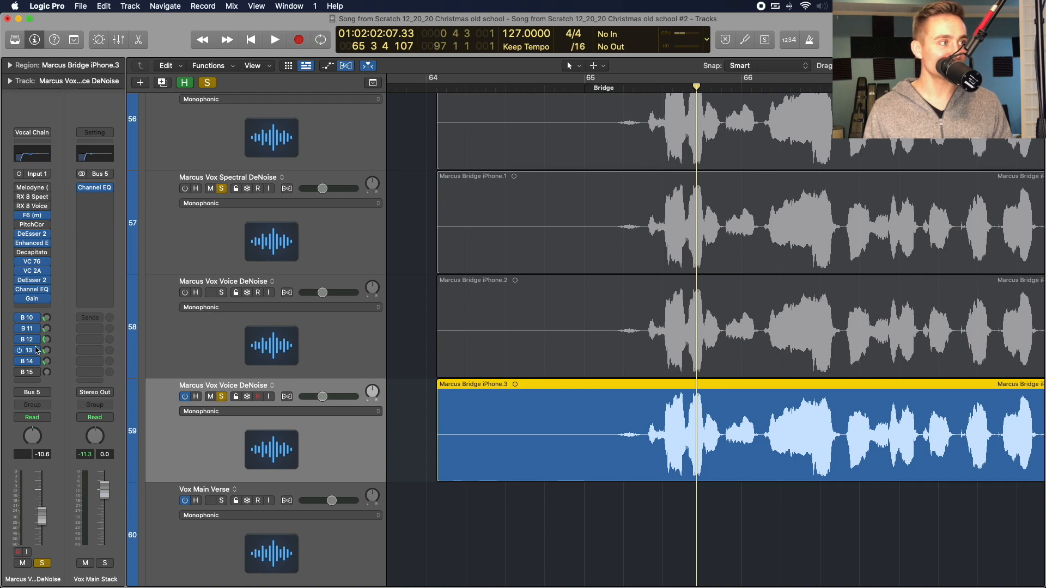
Play the copied region's lead-in from its start without de-noising to hear the background noise.
{"action": "left_click", "coordinate": [426, 458]}
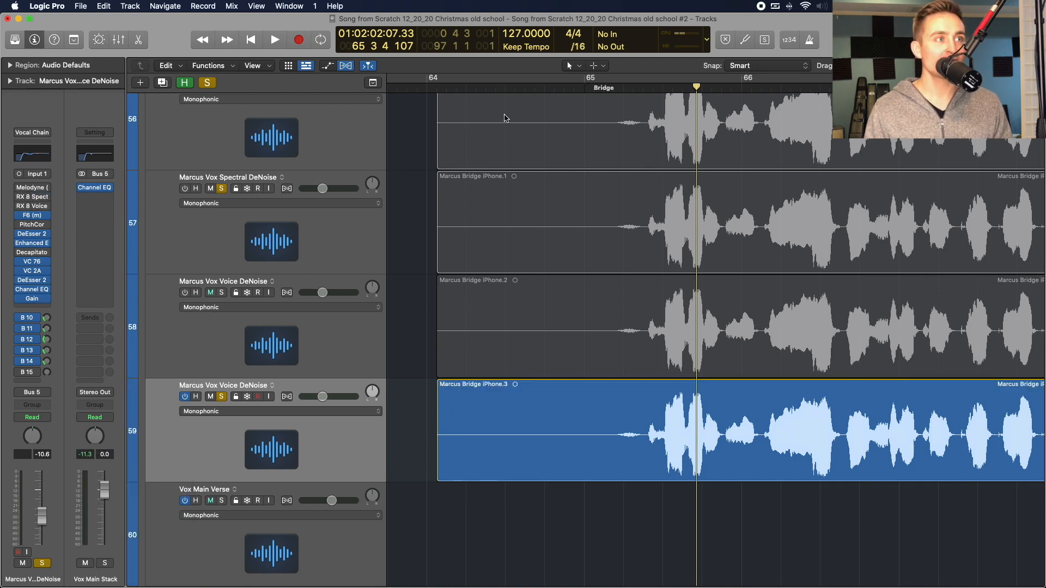
{"action": "left_click", "coordinate": [437, 87]}
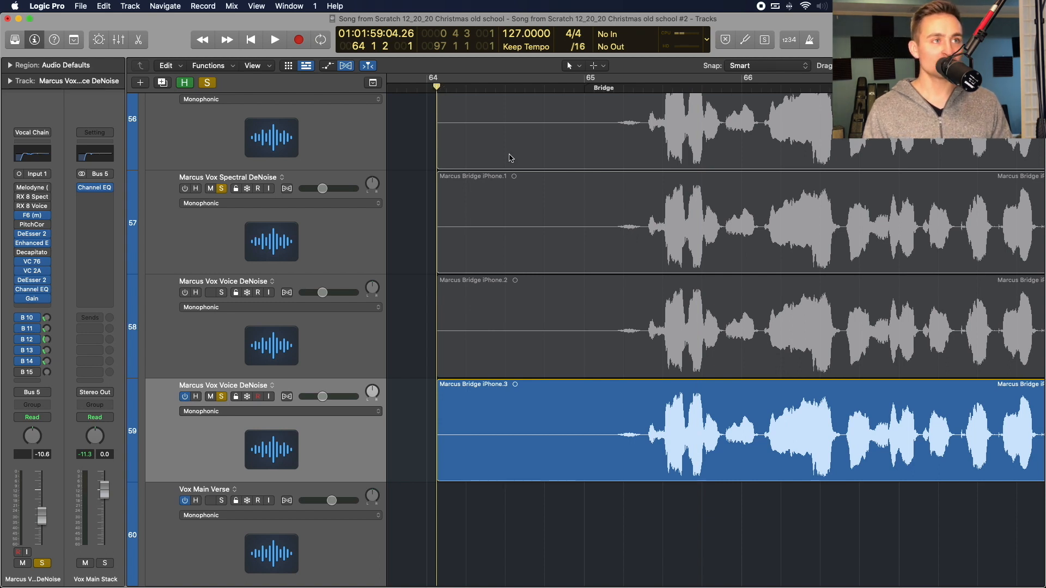
{"action": "scroll", "coordinate": [508, 163], "scroll_direction": "right", "scroll_amount": 2}
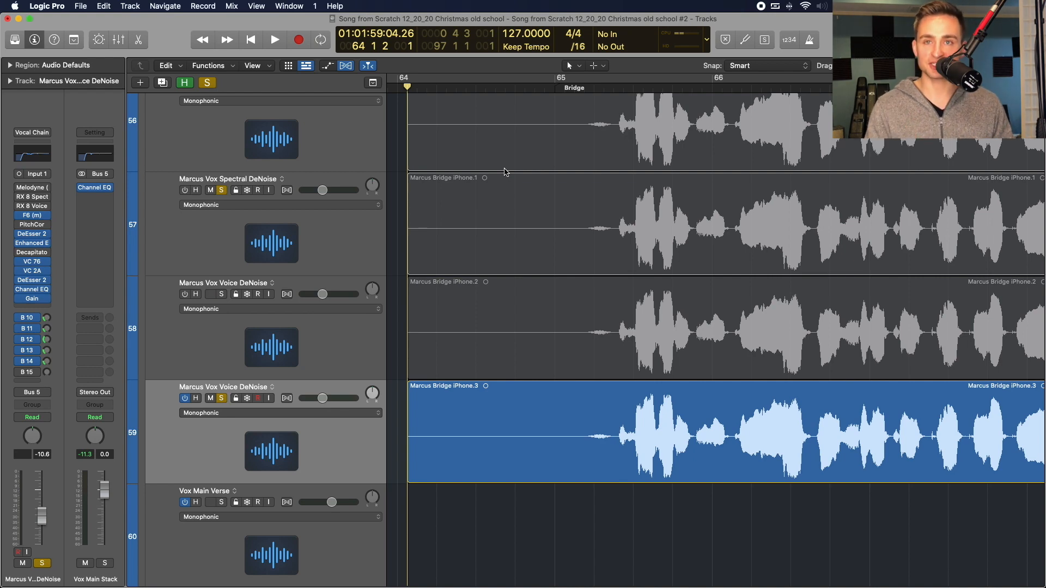
{"action": "key", "text": "space"}
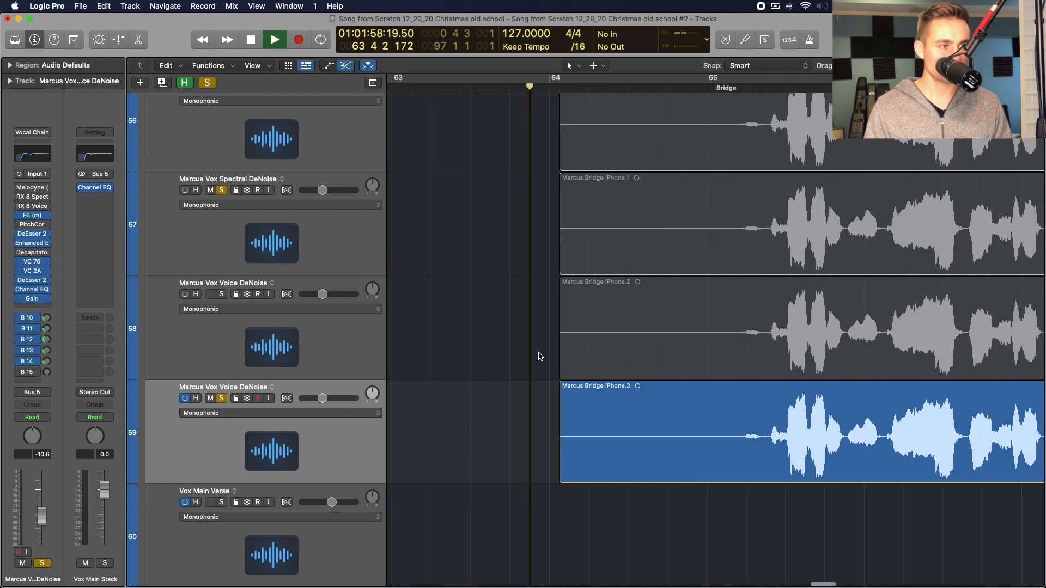
{"action": "key", "text": "t"}
{"action": "left_click", "coordinate": [574, 472]}
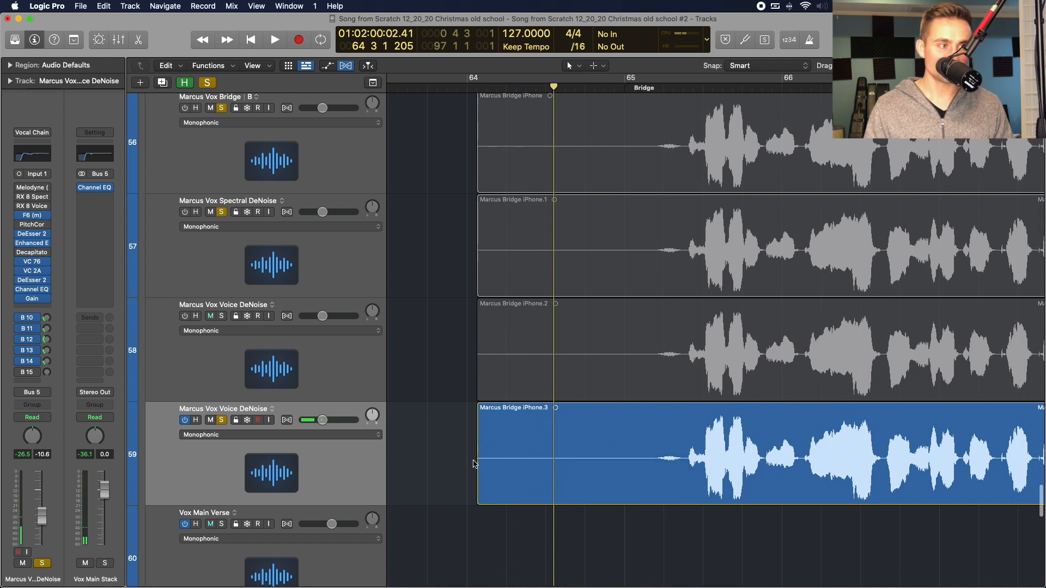
Trim the copied region's start to just before the first vocal sound, add a fade-in and return to the Pointer Tool.
{"action": "mouse_move", "coordinate": [481, 465]}
{"action": "left_mouse_down"}
{"action": "mouse_move", "coordinate": [662, 467]}
{"action": "mouse_move", "coordinate": [638, 458]}
{"action": "left_mouse_up"}
{"action": "key", "text": "t"}
{"action": "key", "text": "a"}
{"action": "scroll", "coordinate": [577, 458], "scroll_direction": "right", "scroll_amount": 5}
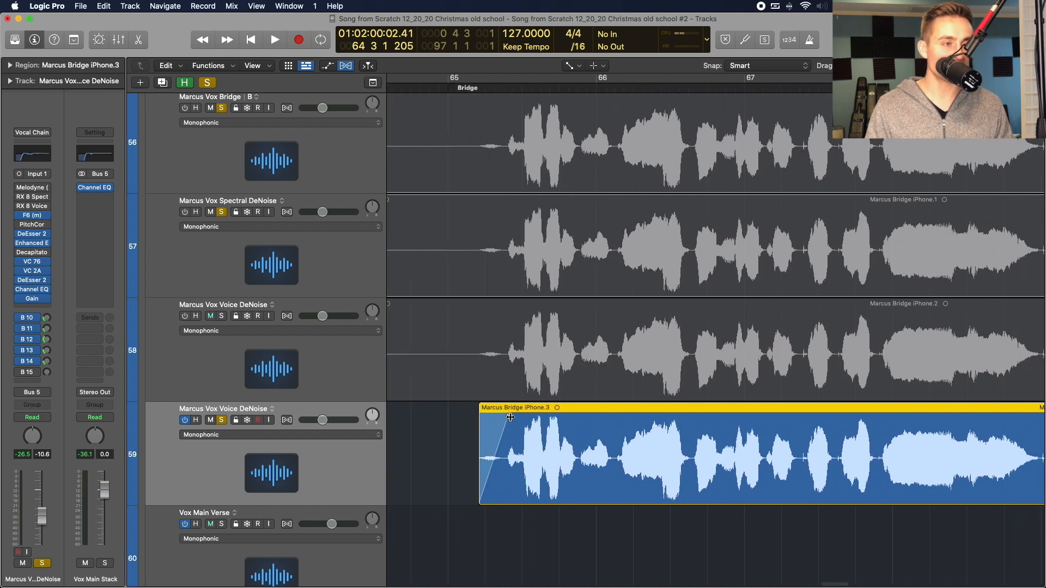
{"action": "key", "text": "t"}
{"action": "key", "text": "t"}
Split the copied region in the quiet gap between phrases just after bar 69 and return to the Pointer Tool.
{"action": "scroll", "coordinate": [551, 440], "scroll_direction": "down", "scroll_amount": 5}
{"action": "scroll", "coordinate": [551, 440], "scroll_direction": "right", "scroll_amount": 10}
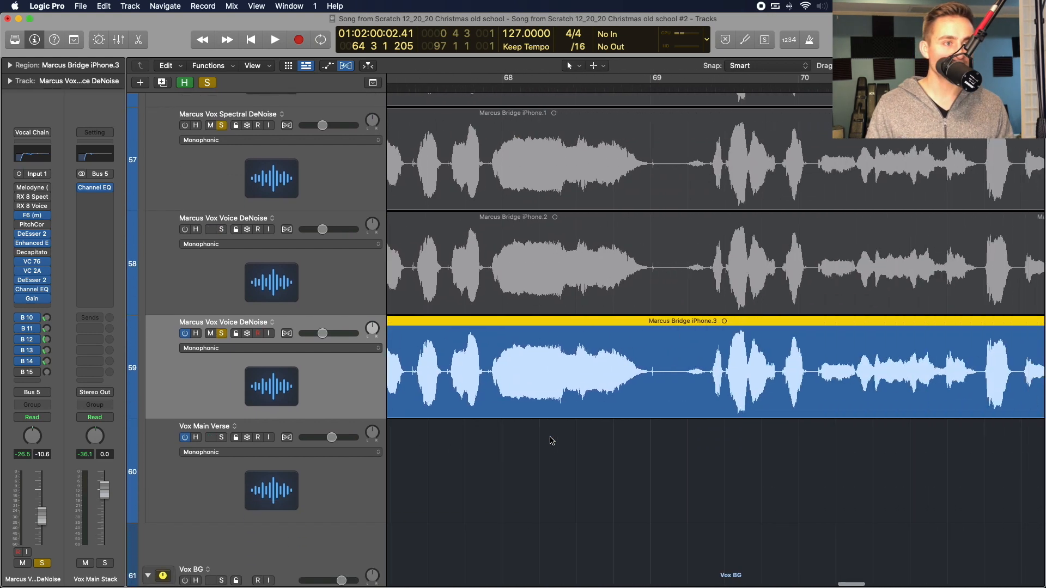
{"action": "scroll", "coordinate": [551, 440], "scroll_direction": "right", "scroll_amount": 1}
{"action": "key", "text": "t"}
{"action": "key", "text": "i"}
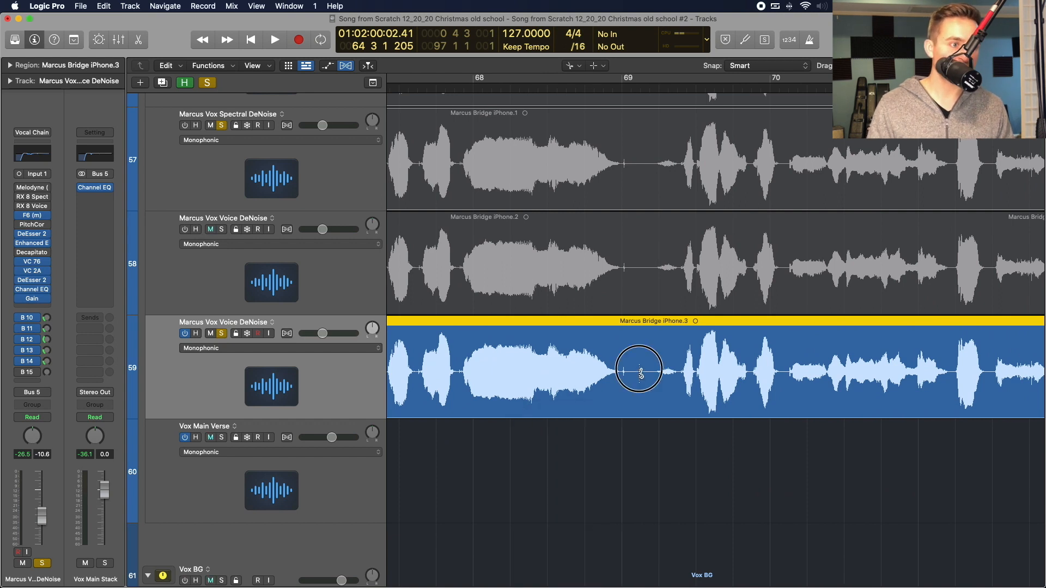
{"action": "left_click", "coordinate": [639, 372]}
{"action": "key", "text": "t"}
{"action": "key", "text": "t"}
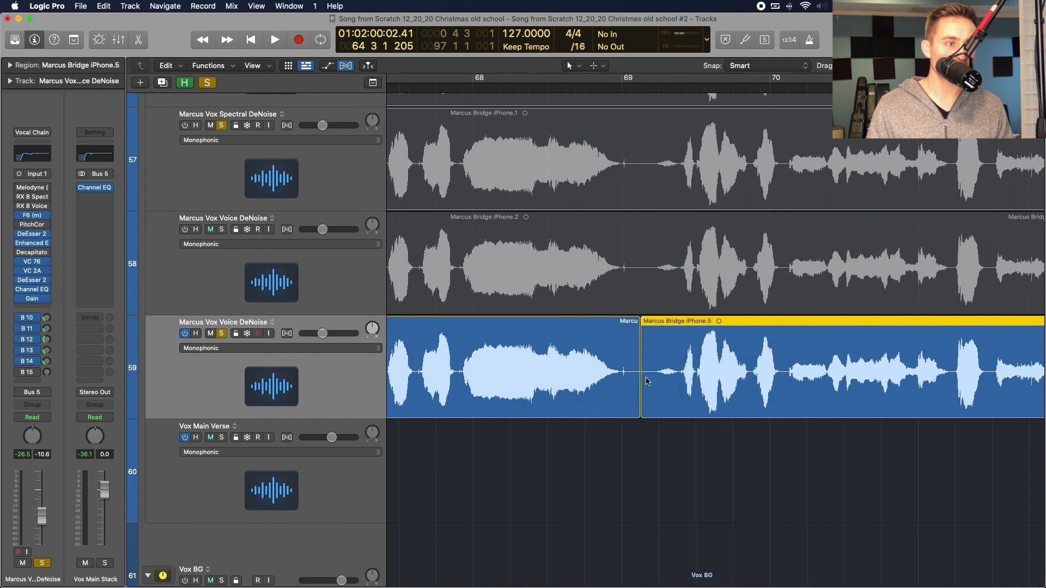
Play across the split from bar 68 beat 3 to hear the noise between the two phrases.
{"action": "left_click_drag", "start_coordinate": [583, 90], "coordinate": [569, 89]}
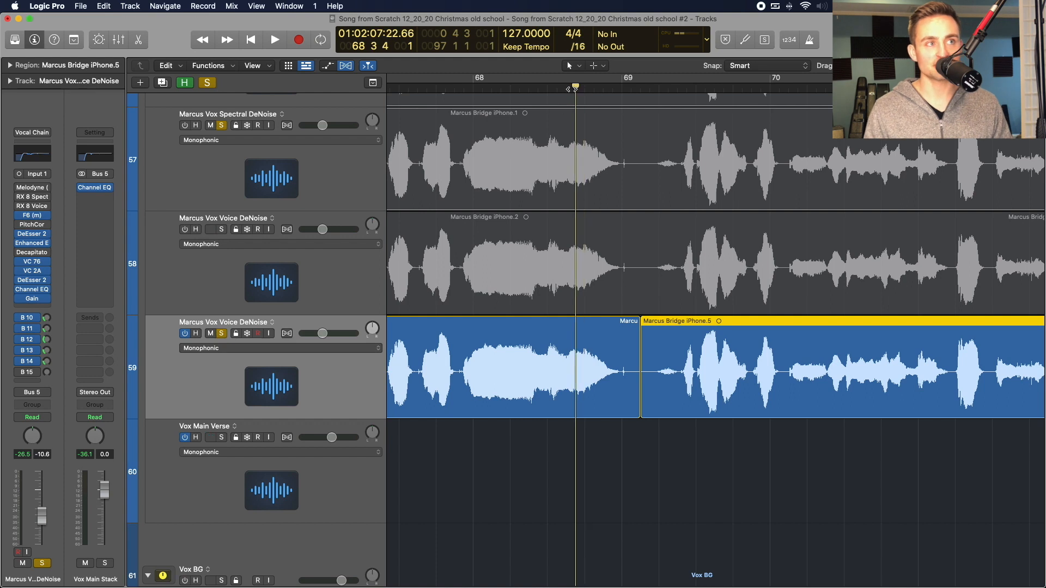
{"action": "key", "text": "space"}
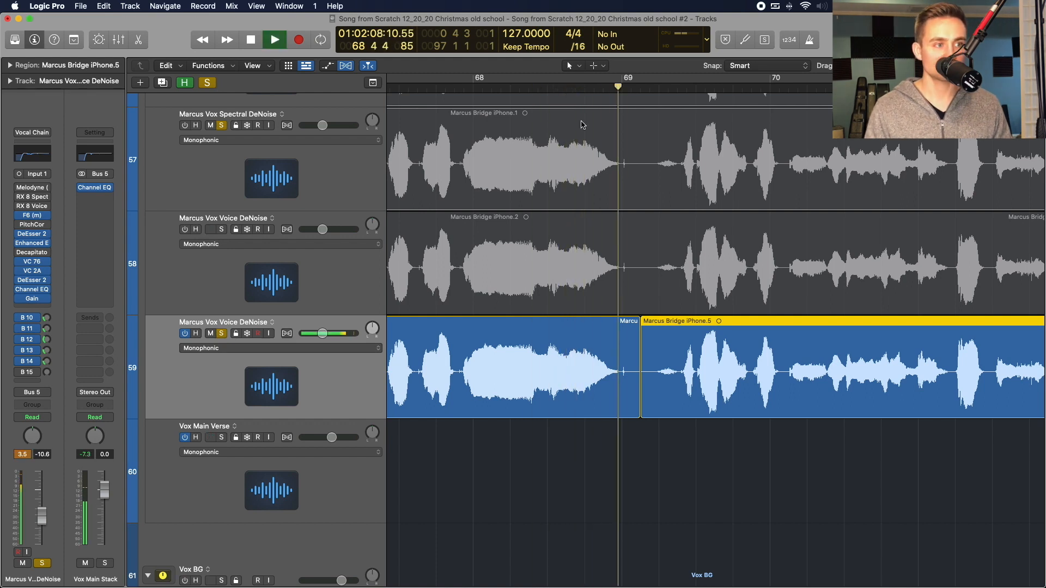
{"action": "key", "text": "space"}
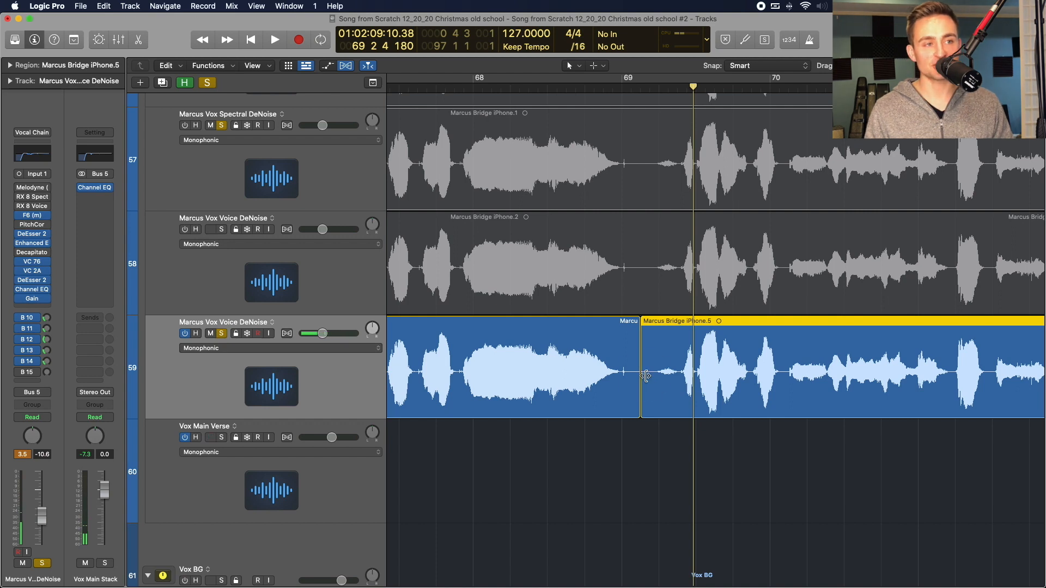
Trim both region edges around the split to leave a silent gap after bar 69, with a fade-out before and fade-in after it.
{"action": "mouse_move", "coordinate": [645, 375]}
{"action": "left_mouse_down"}
{"action": "mouse_move", "coordinate": [658, 381]}
{"action": "mouse_move", "coordinate": [630, 376]}
{"action": "mouse_move", "coordinate": [649, 373]}
{"action": "left_mouse_up"}
{"action": "key", "text": "t"}
{"action": "key", "text": "a"}
{"action": "key", "text": "t"}
{"action": "key", "text": "t"}
{"action": "key", "text": "t"}
{"action": "key", "text": "a"}
Play the edited vocal from just after bar 68 to hear the faded gap between the phrases.
{"action": "scroll", "coordinate": [644, 370], "scroll_direction": "right", "scroll_amount": 1}
{"action": "left_click_drag", "start_coordinate": [492, 87], "coordinate": [439, 87]}
{"action": "key", "text": "space"}
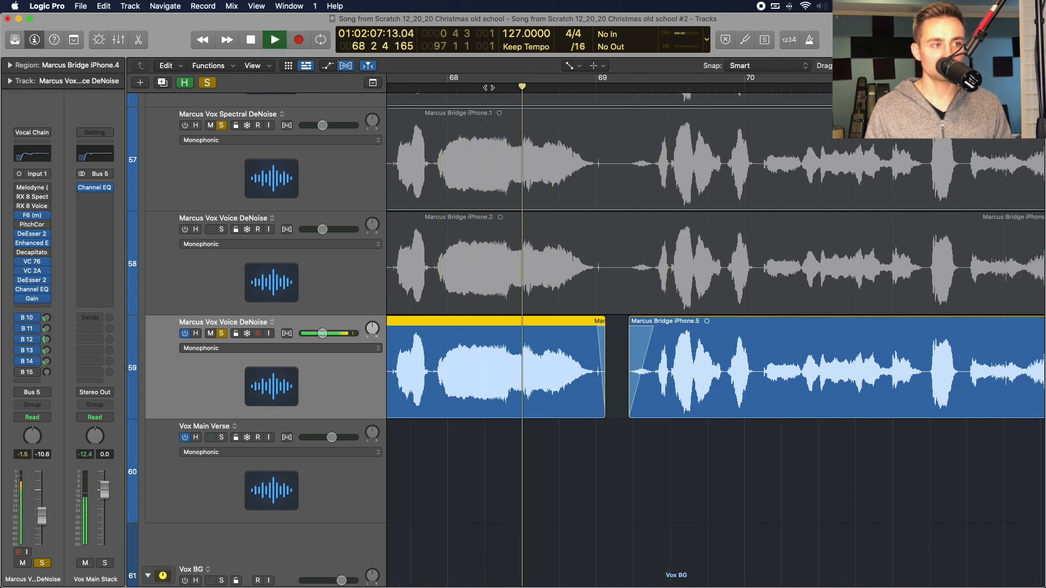
Lengthen the fade-out before the gap just after bar 69 and play the vocal onward to hear the edit.
{"action": "key", "text": "space"}
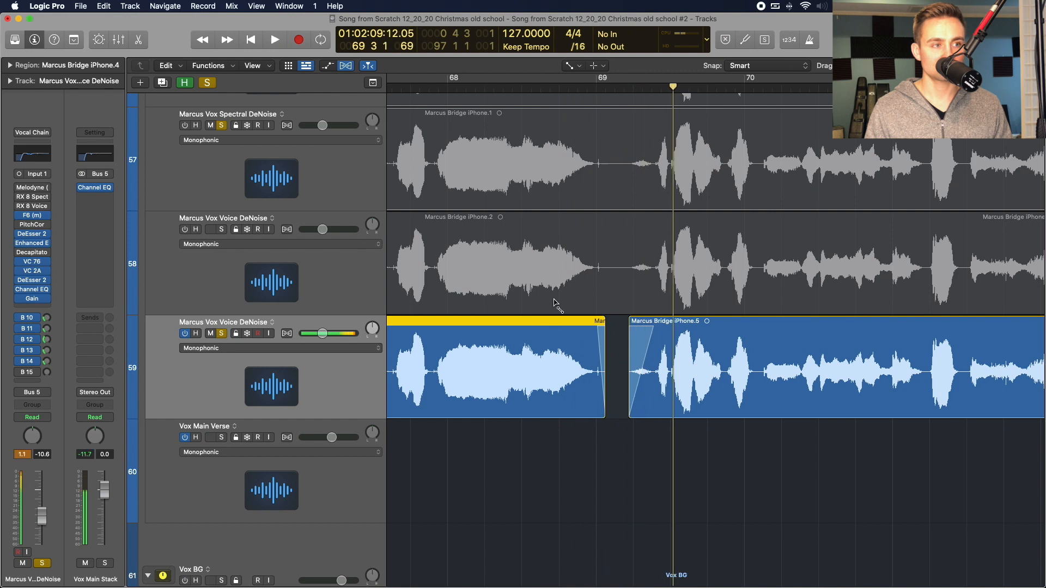
{"action": "left_click_drag", "start_coordinate": [614, 359], "coordinate": [614, 360]}
{"action": "key", "text": "t"}
{"action": "key", "text": "t"}
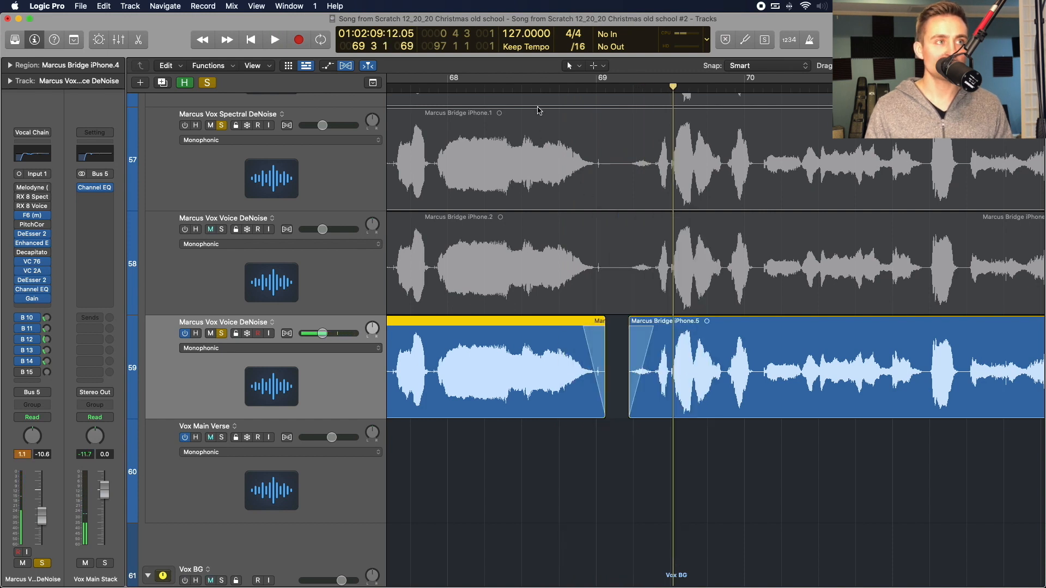
{"action": "key", "text": "space"}
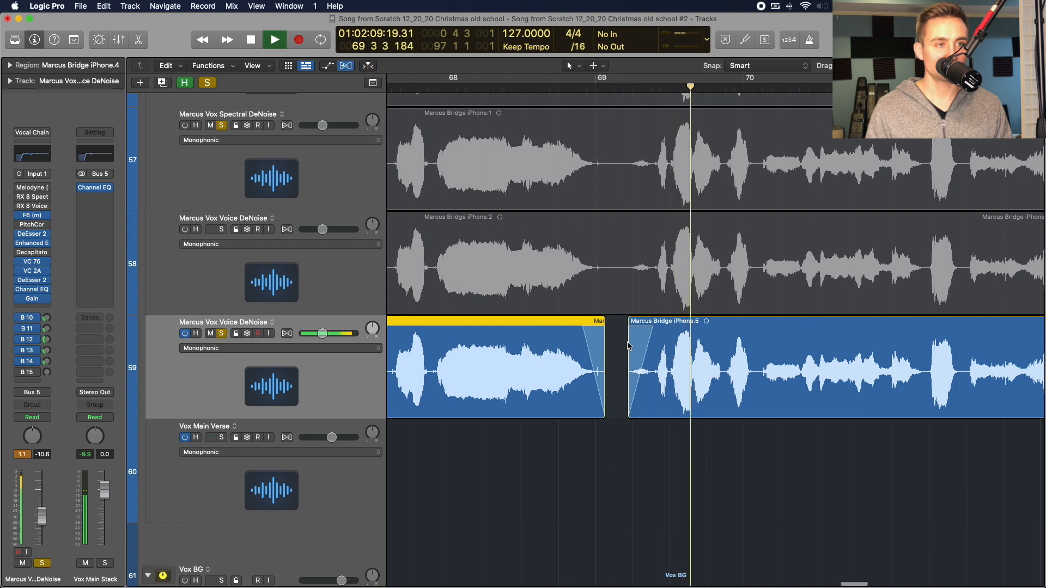
{"action": "key", "text": "space"}
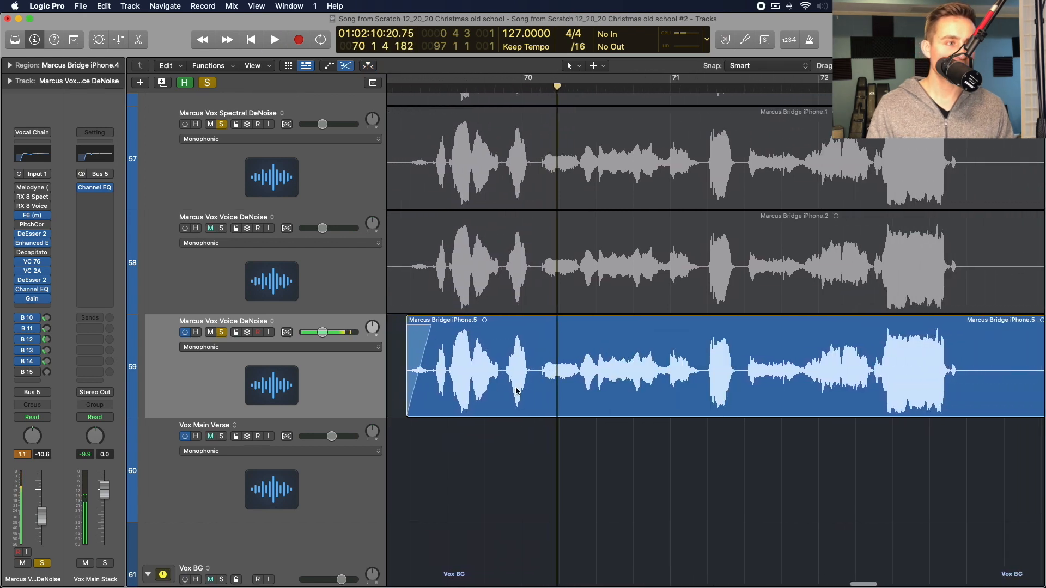
Split the vocal region in the quiet gap just after bar 70 and trim both edges to leave silence.
{"action": "scroll", "coordinate": [532, 380], "scroll_direction": "up", "scroll_amount": 5}
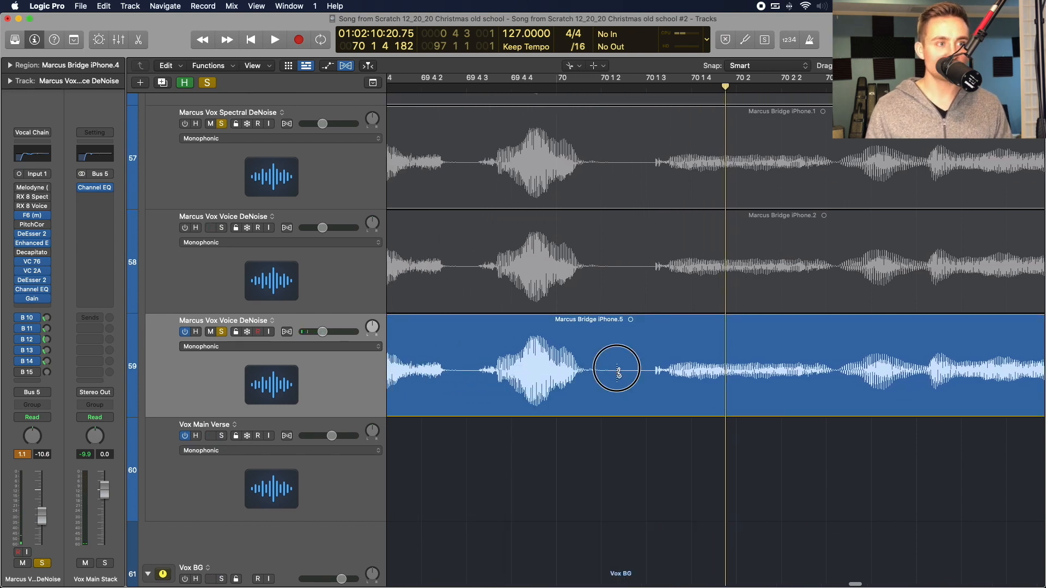
{"action": "left_click", "coordinate": [617, 370]}
{"action": "key", "text": "t"}
{"action": "key", "text": "t"}
{"action": "mouse_move", "coordinate": [619, 374]}
{"action": "left_mouse_down"}
{"action": "mouse_move", "coordinate": [657, 372]}
{"action": "mouse_move", "coordinate": [605, 373]}
{"action": "left_mouse_up"}
Split the vocal in the gap near bar 69 beat 4, trim both edges, and fade out before and in after the silence.
{"action": "key", "text": "t"}
{"action": "key", "text": "i"}
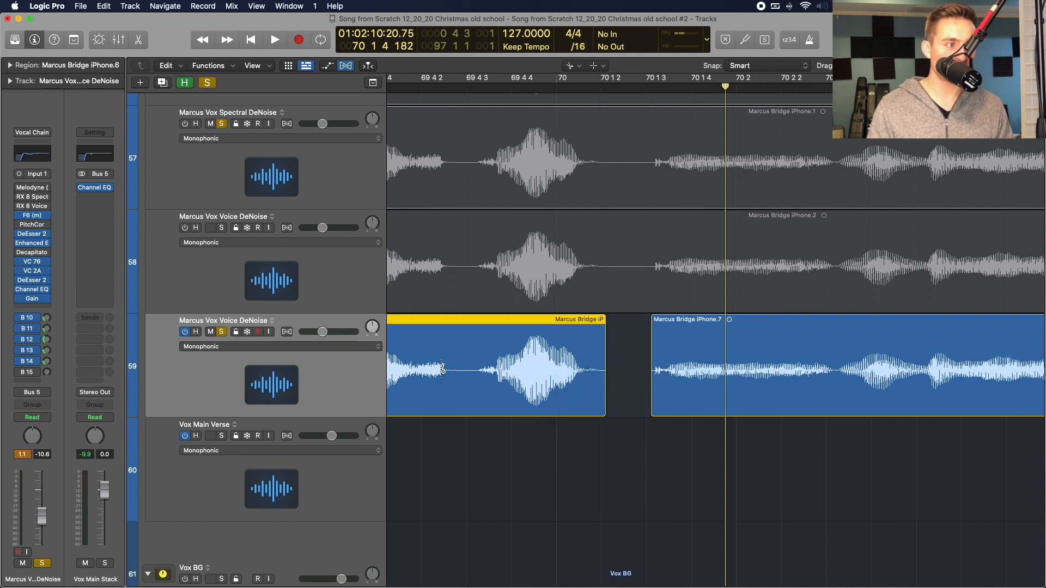
{"action": "left_click", "coordinate": [453, 370]}
{"action": "key", "text": "t"}
{"action": "key", "text": "t"}
{"action": "mouse_move", "coordinate": [458, 373]}
{"action": "left_mouse_down"}
{"action": "mouse_move", "coordinate": [478, 373]}
{"action": "mouse_move", "coordinate": [447, 373]}
{"action": "left_mouse_up"}
{"action": "left_click", "coordinate": [452, 373]}
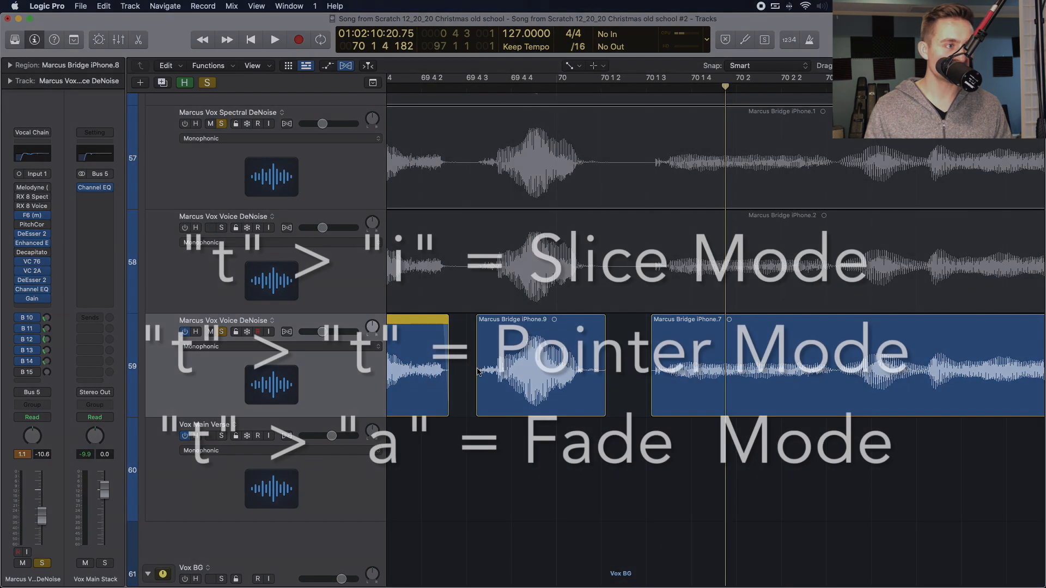
{"action": "left_click", "coordinate": [484, 371]}
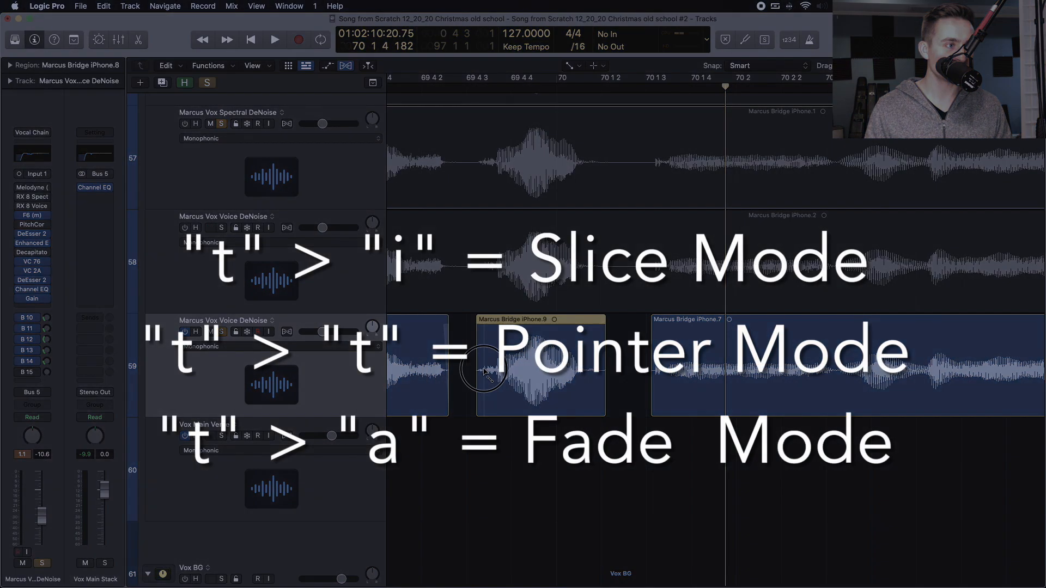
Trim the end of the short region just after bar 70, then add a fade-out and a fade-in around that gap.
{"action": "scroll", "coordinate": [494, 370], "scroll_direction": "right", "scroll_amount": 5}
{"action": "key", "text": "t"}
{"action": "key", "text": "t"}
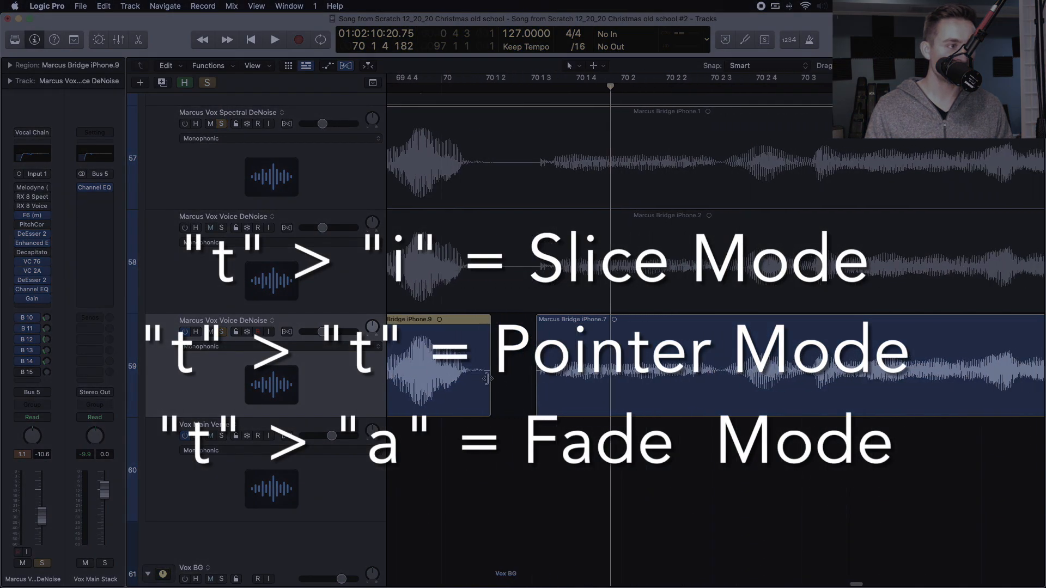
{"action": "left_click_drag", "start_coordinate": [480, 376], "coordinate": [466, 377]}
{"action": "key", "text": "t"}
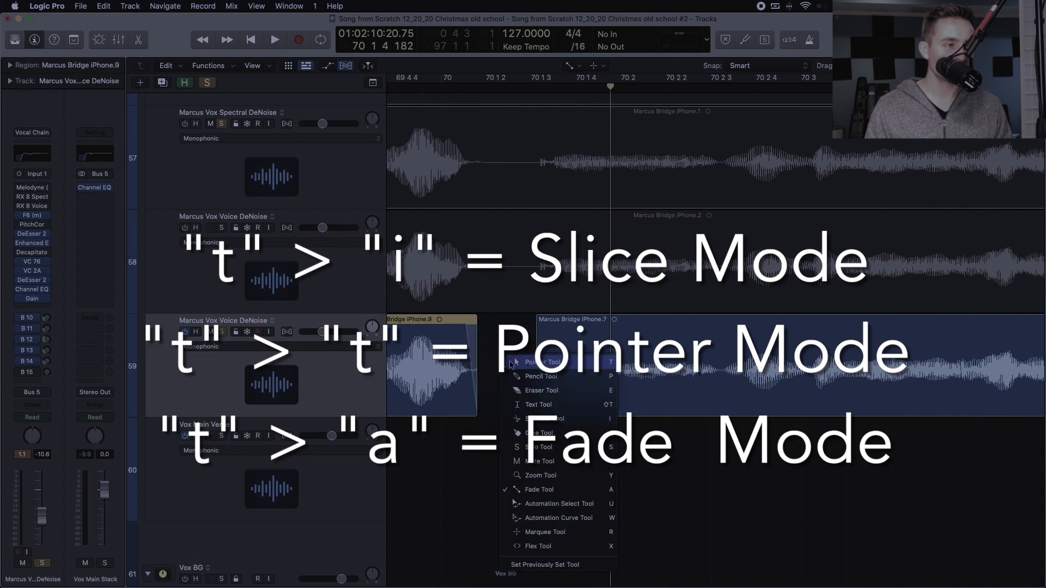
{"action": "key", "text": "a"}
{"action": "left_click", "coordinate": [543, 373]}
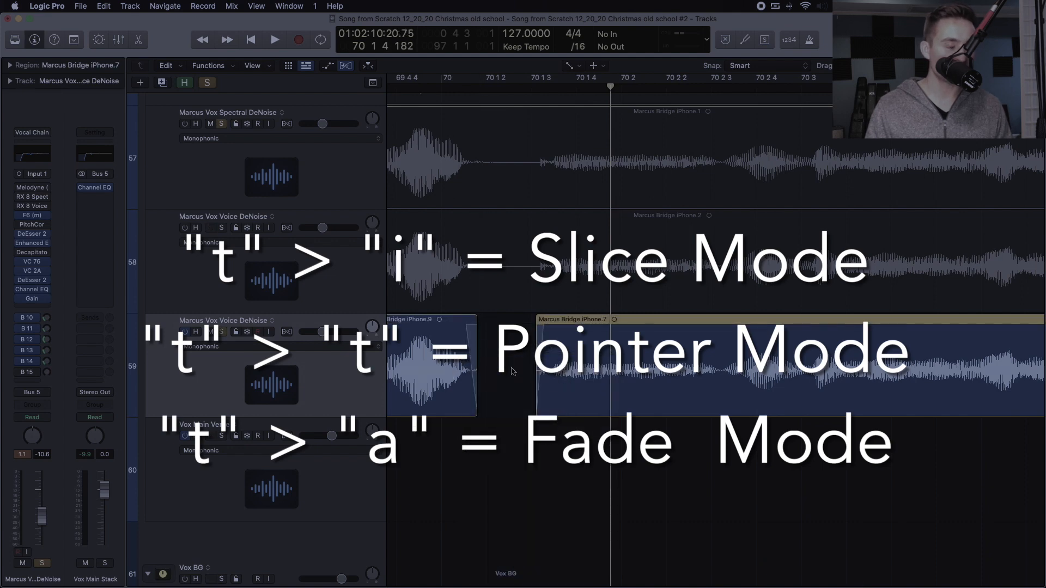
Split the vocal in the gap before bar 71 beat 2, trim both edges around it, and fade them.
{"action": "scroll", "coordinate": [479, 357], "scroll_direction": "right", "scroll_amount": 10}
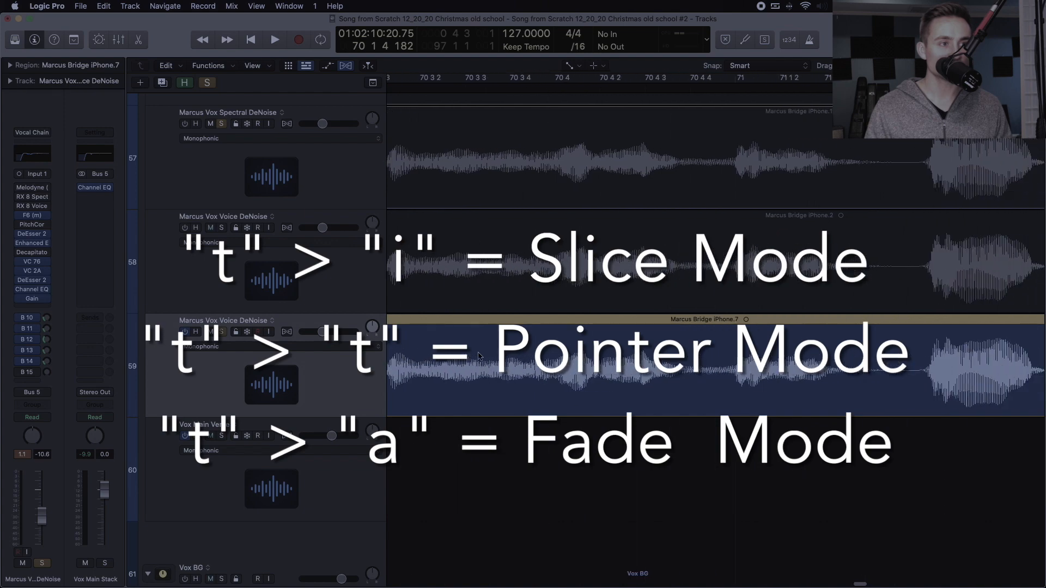
{"action": "scroll", "coordinate": [479, 357], "scroll_direction": "left", "scroll_amount": 8}
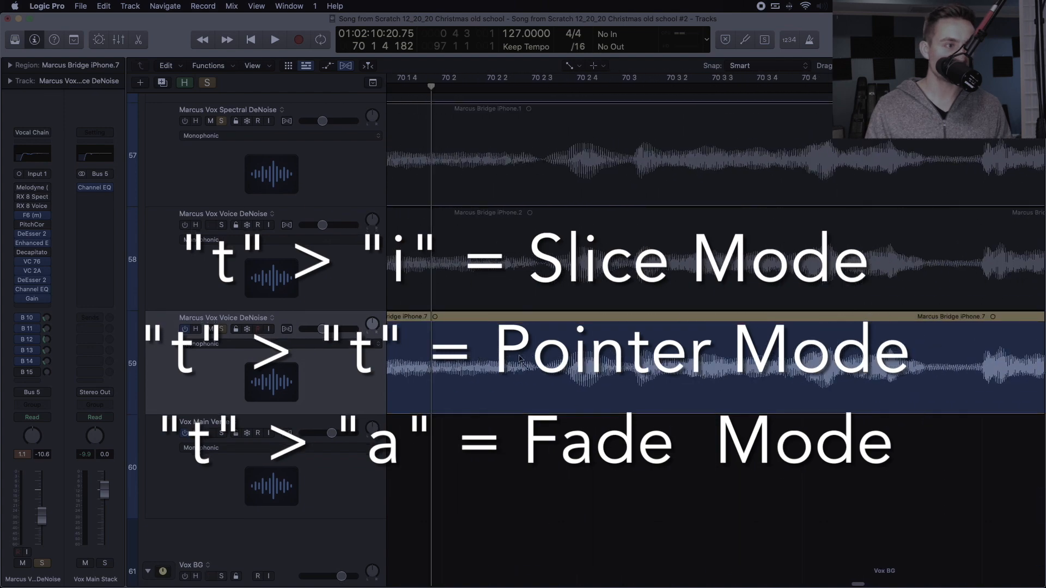
{"action": "scroll", "coordinate": [521, 359], "scroll_direction": "right", "scroll_amount": 8}
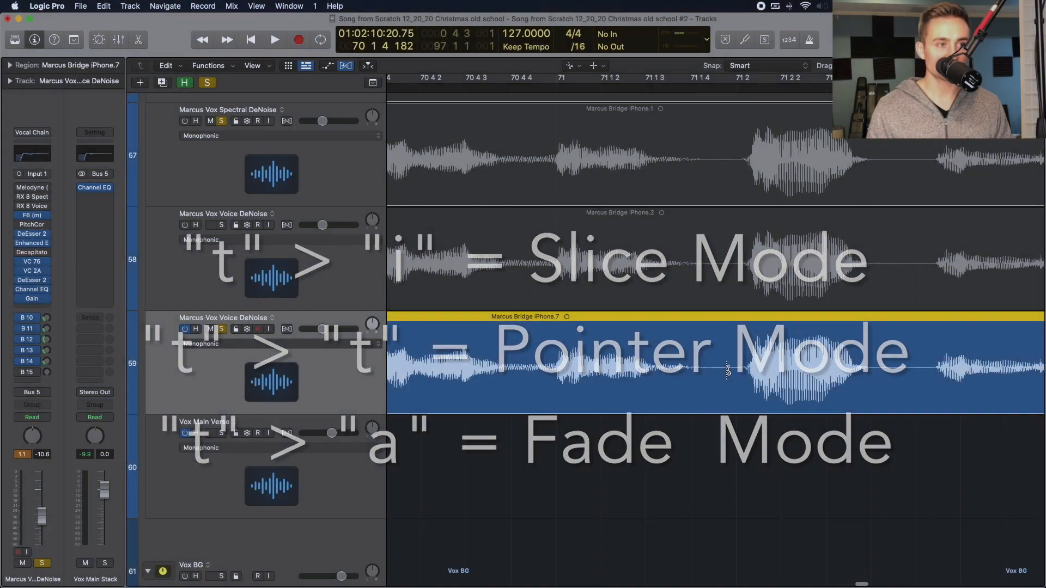
{"action": "left_click", "coordinate": [726, 369]}
{"action": "key", "text": "t"}
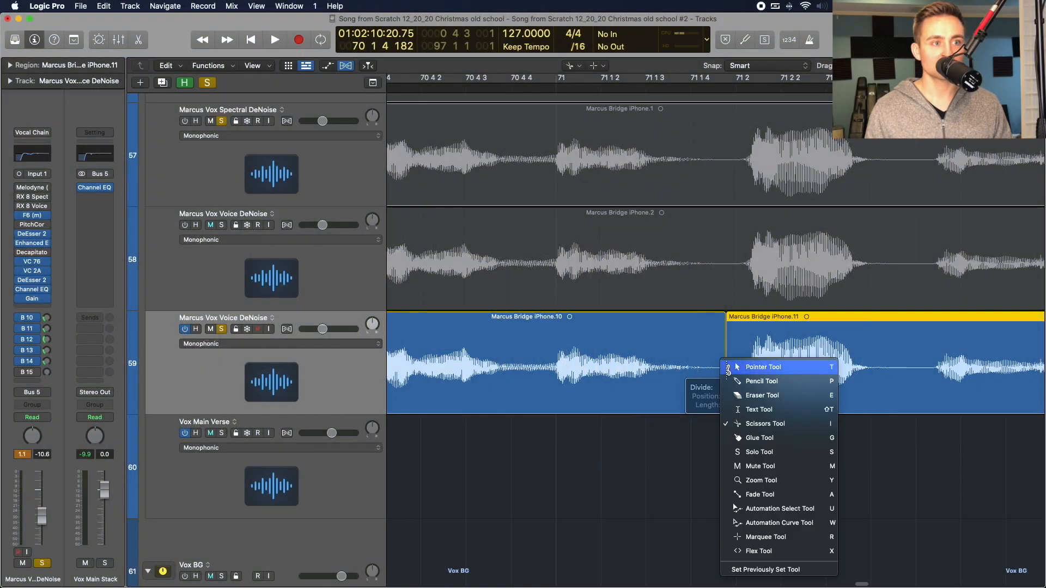
{"action": "left_click", "coordinate": [728, 369]}
{"action": "mouse_move", "coordinate": [724, 368]}
{"action": "left_mouse_down"}
{"action": "mouse_move", "coordinate": [660, 360]}
{"action": "mouse_move", "coordinate": [742, 373]}
{"action": "left_mouse_up"}
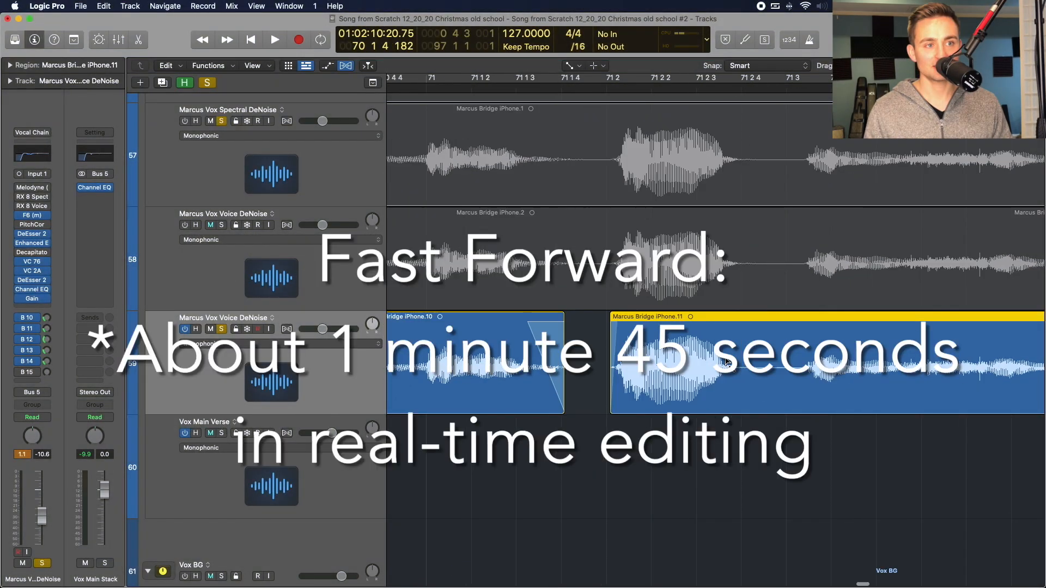
Continue splitting at the remaining gaps, trimming and fading the edges of the short word region around bar 67 beat 3.
{"action": "scroll", "coordinate": [727, 364], "scroll_direction": "right", "scroll_amount": 10}
{"action": "left_click", "coordinate": [655, 376]}
{"action": "scroll", "coordinate": [656, 376], "scroll_direction": "right", "scroll_amount": 10}
{"action": "scroll", "coordinate": [545, 376], "scroll_direction": "left", "scroll_amount": 15}
{"action": "mouse_move", "coordinate": [553, 375]}
{"action": "left_mouse_down"}
{"action": "mouse_move", "coordinate": [534, 376]}
{"action": "mouse_move", "coordinate": [565, 370]}
{"action": "left_mouse_up"}
{"action": "left_click_drag", "start_coordinate": [726, 365], "coordinate": [710, 363]}
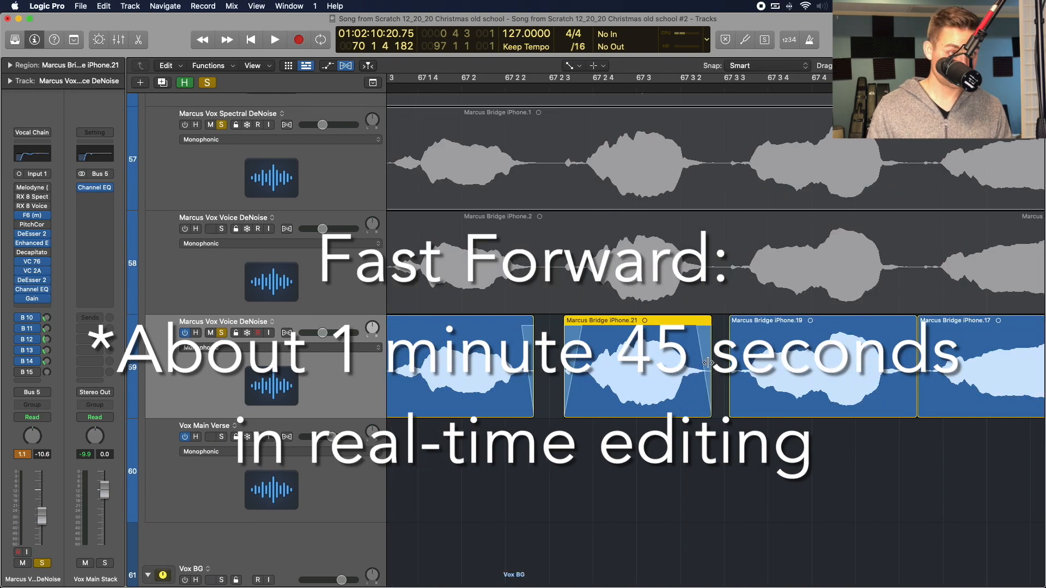
Split the opening phrase at its gaps around bars 65 to 66, then trim and fade the resulting region edges.
{"action": "scroll", "coordinate": [707, 363], "scroll_direction": "left", "scroll_amount": 15}
{"action": "key", "text": "t"}
{"action": "left_click", "coordinate": [730, 374]}
{"action": "left_click_drag", "start_coordinate": [619, 373], "coordinate": [607, 372]}
{"action": "scroll", "coordinate": [637, 372], "scroll_direction": "left", "scroll_amount": 10}
{"action": "left_click", "coordinate": [869, 371]}
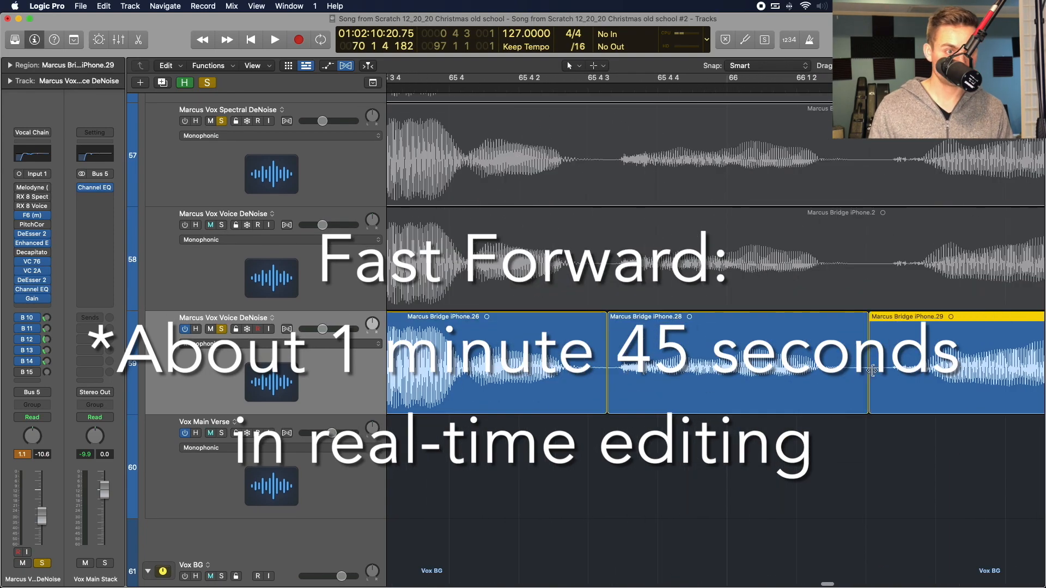
{"action": "left_click", "coordinate": [621, 373]}
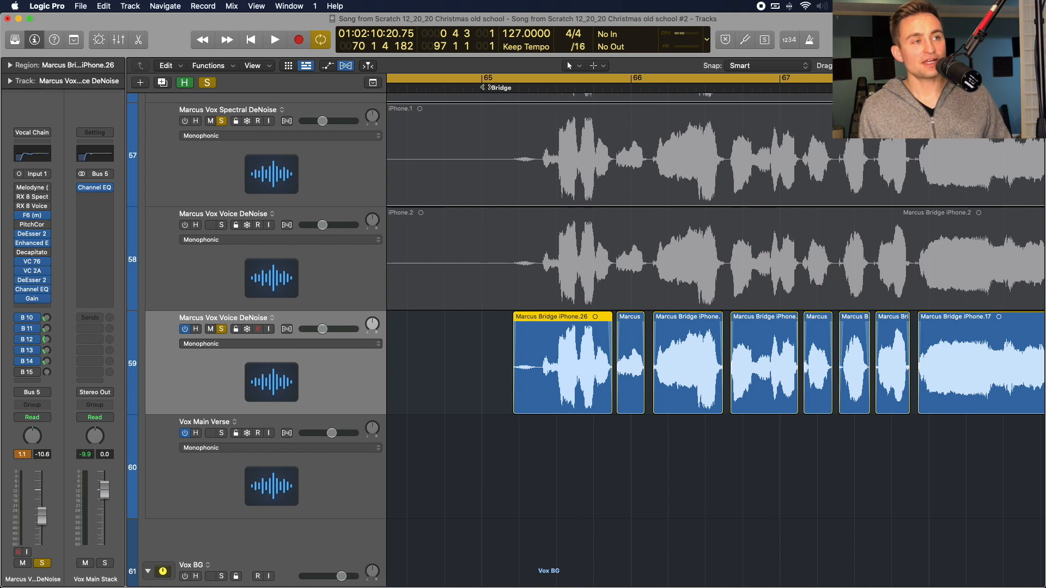
Turn off Cycle mode and play the edited vocal from just after bar 65 to the gap after bar 69.
{"action": "key", "text": "c"}
{"action": "left_click", "coordinate": [485, 88]}
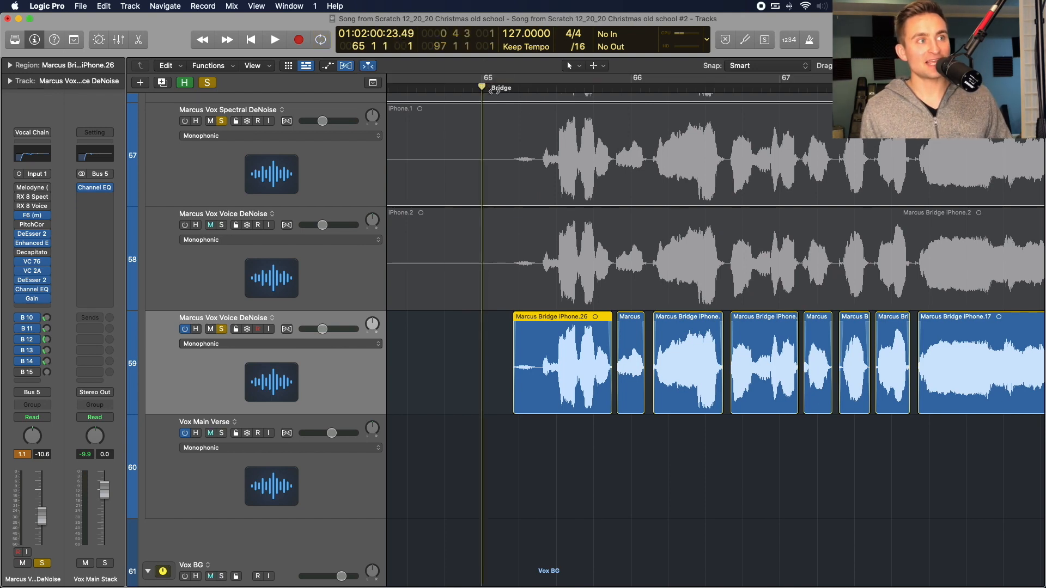
{"action": "left_click", "coordinate": [499, 87]}
{"action": "scroll", "coordinate": [415, 124], "scroll_direction": "right", "scroll_amount": 3}
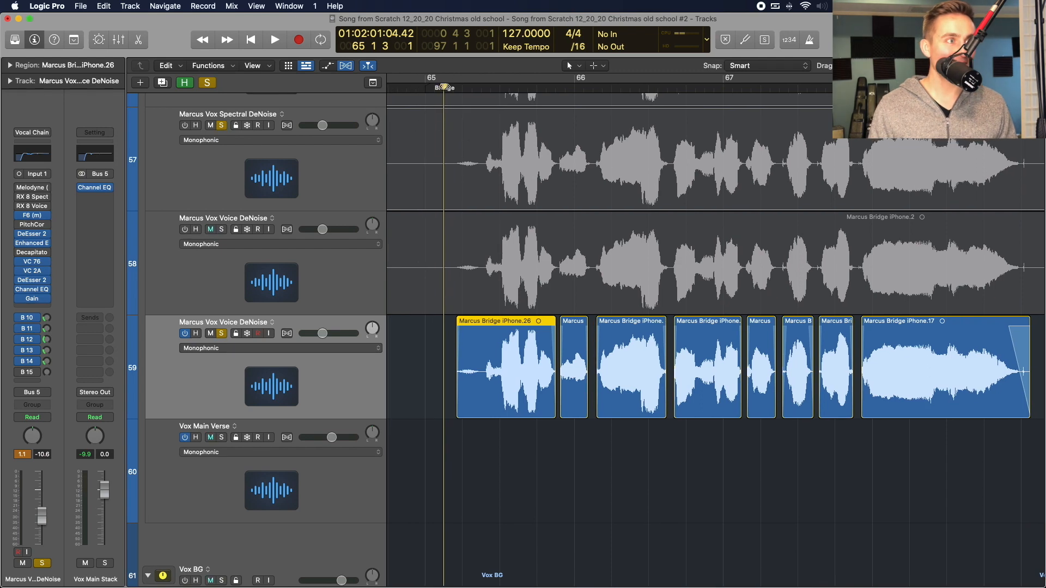
{"action": "left_click", "coordinate": [442, 88]}
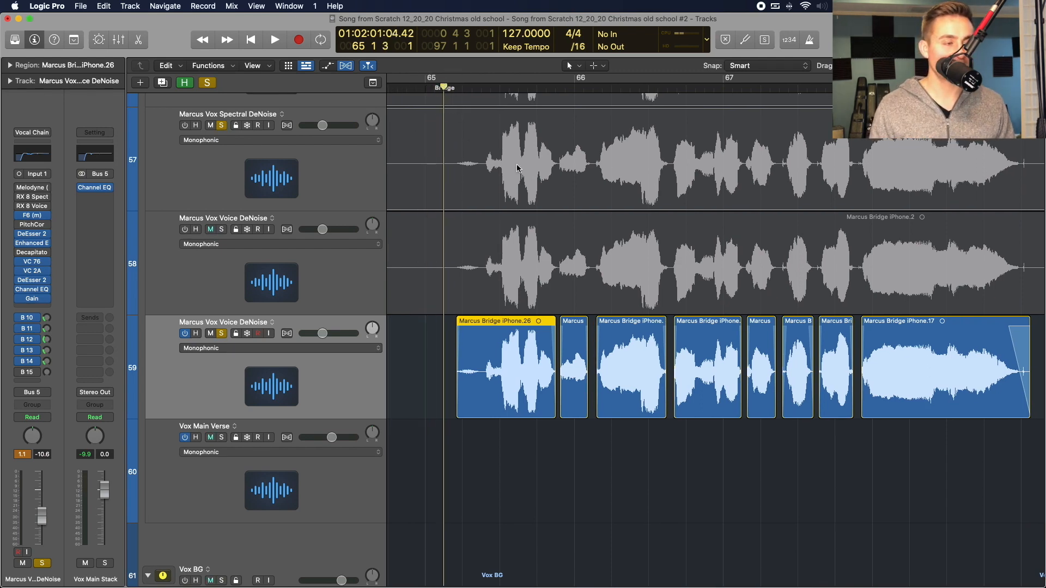
{"action": "key", "text": "space"}
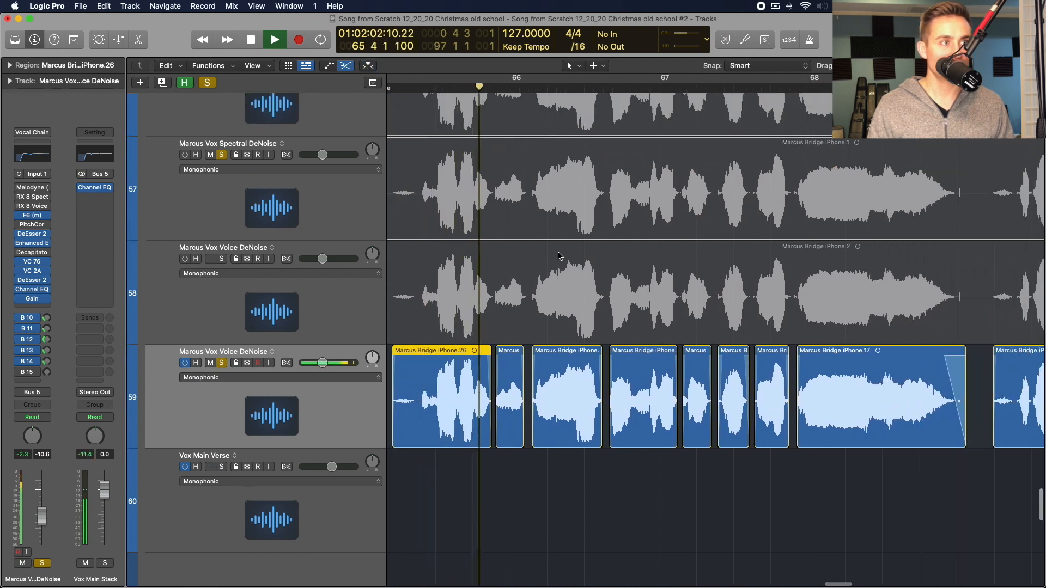
{"action": "scroll", "coordinate": [558, 256], "scroll_direction": "up", "scroll_amount": 3}
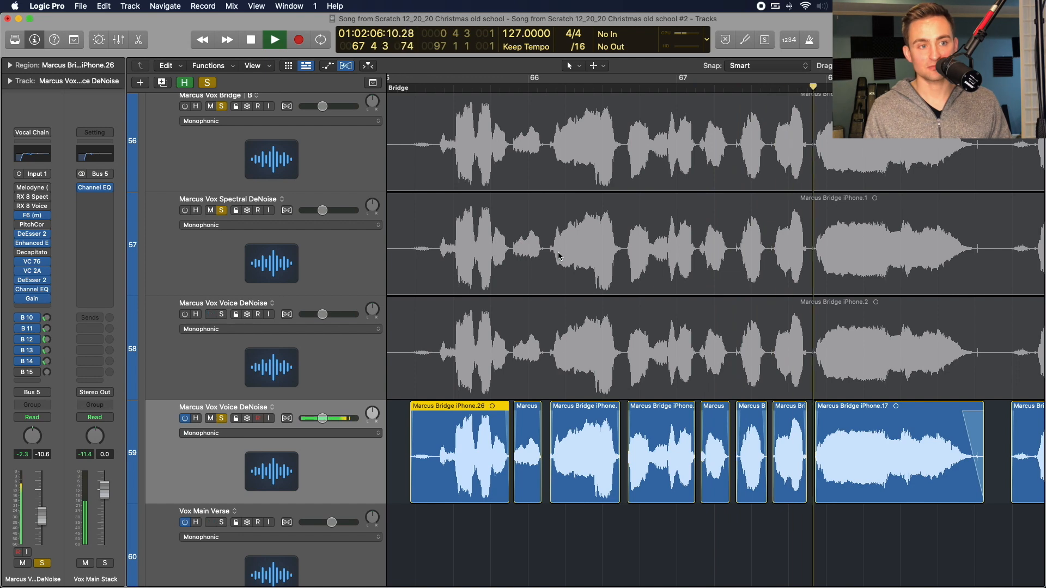
{"action": "scroll", "coordinate": [558, 256], "scroll_direction": "down", "scroll_amount": 4}
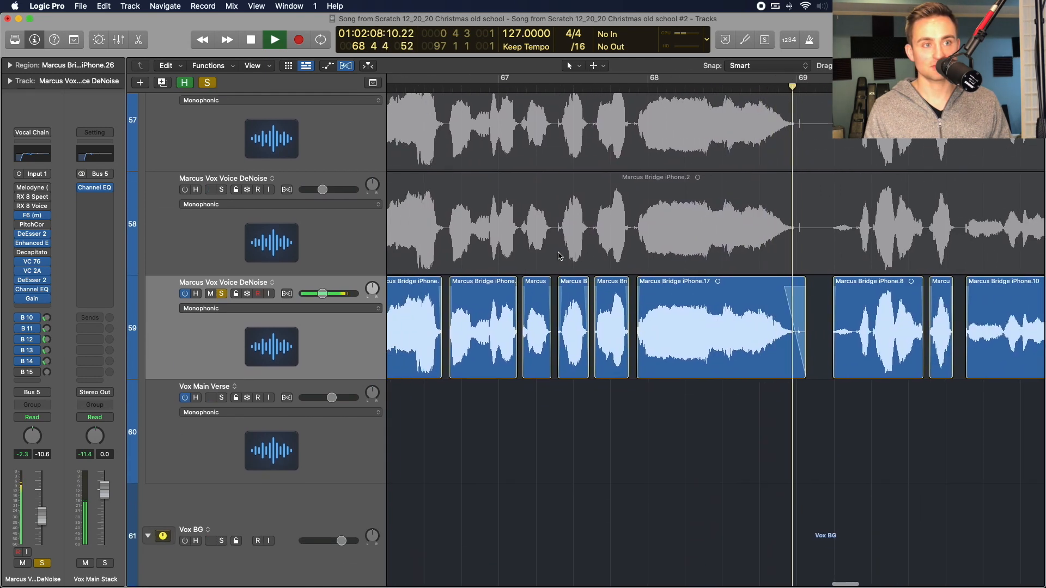
{"action": "key", "text": "space"}
Extend the start of the long region before bar 68 earlier and give it a short fade-in, returning to the Pointer Tool.
{"action": "key", "text": "super+Right"}
{"action": "key", "text": "super+Right"}
{"action": "key", "text": "super+Right"}
{"action": "key", "text": "super+Right"}
{"action": "scroll", "coordinate": [583, 419], "scroll_direction": "left", "scroll_amount": 7}
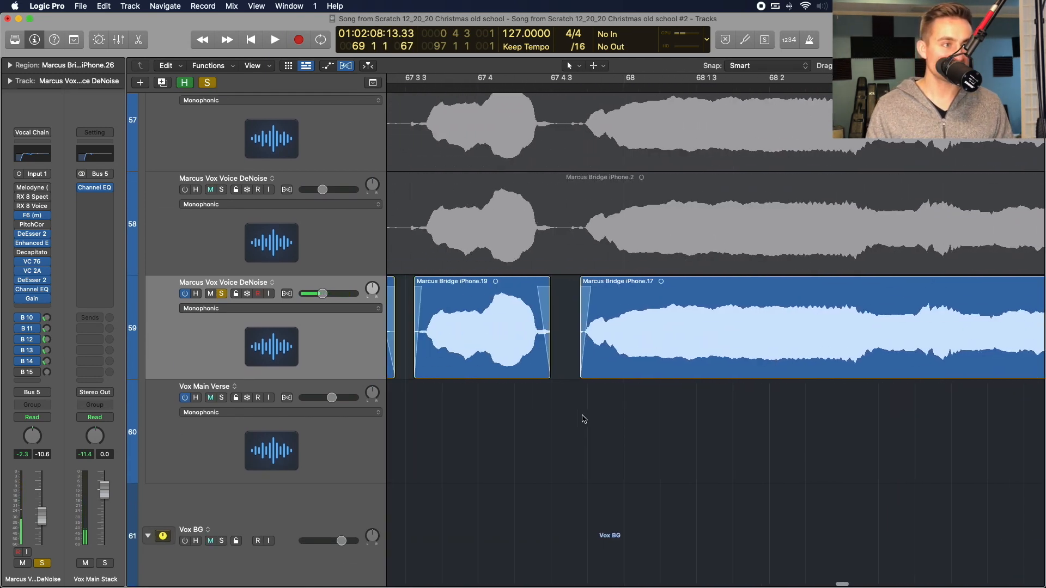
{"action": "key", "text": "super+Right"}
{"action": "key", "text": "super+Right"}
{"action": "key", "text": "super+Right"}
{"action": "key", "text": "super+Right"}
{"action": "key", "text": "super+Right"}
{"action": "key", "text": "t"}
{"action": "key", "text": "t"}
{"action": "key", "text": "t"}
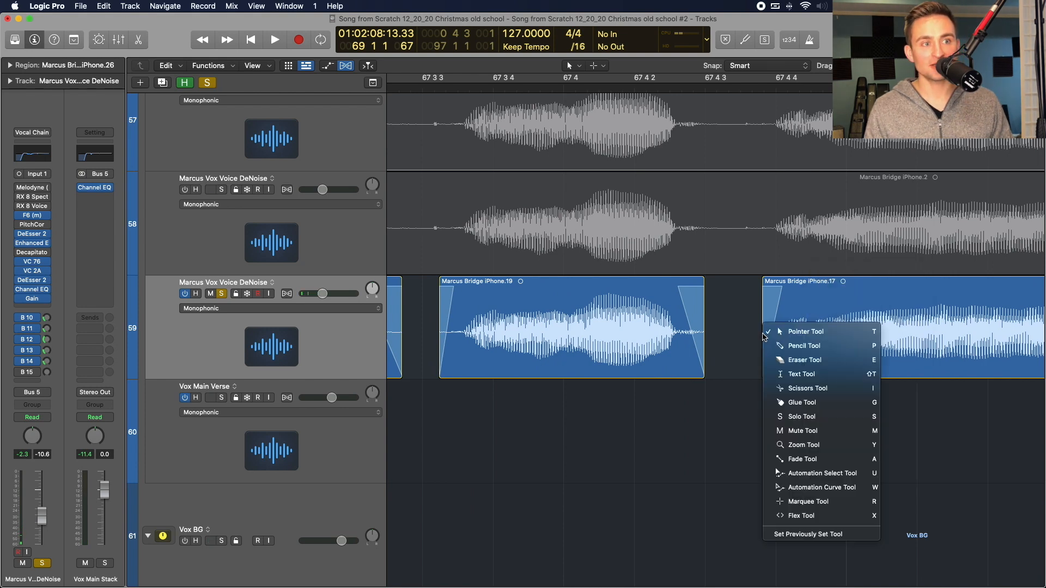
{"action": "left_click", "coordinate": [763, 336]}
{"action": "left_click_drag", "start_coordinate": [764, 338], "coordinate": [745, 337]}
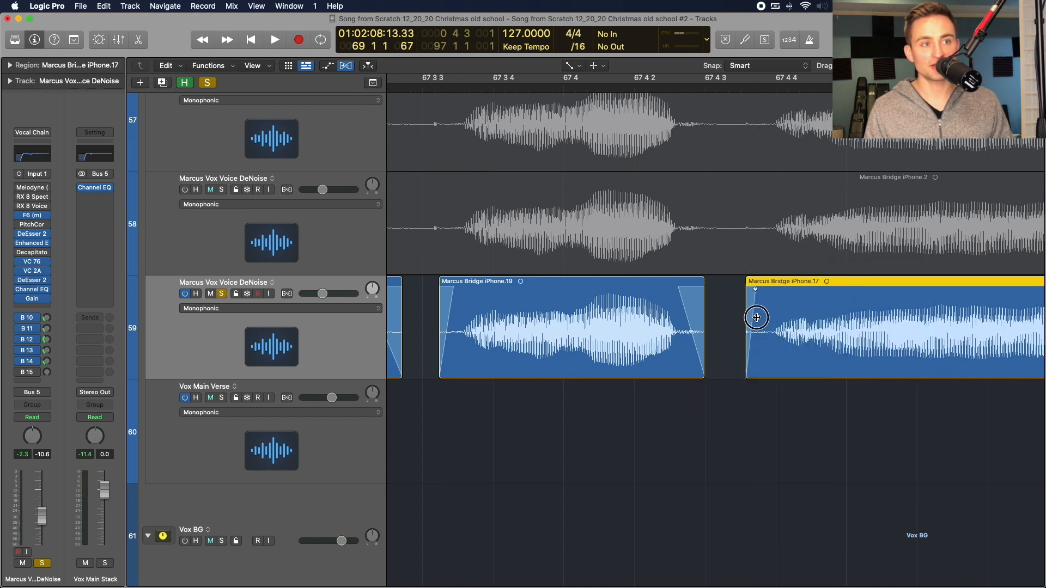
{"action": "key", "text": "t"}
{"action": "key", "text": "t"}
Play the edited vocal from bar 67 beat 3 through bar 72 to check the corrected region start.
{"action": "key", "text": "space"}
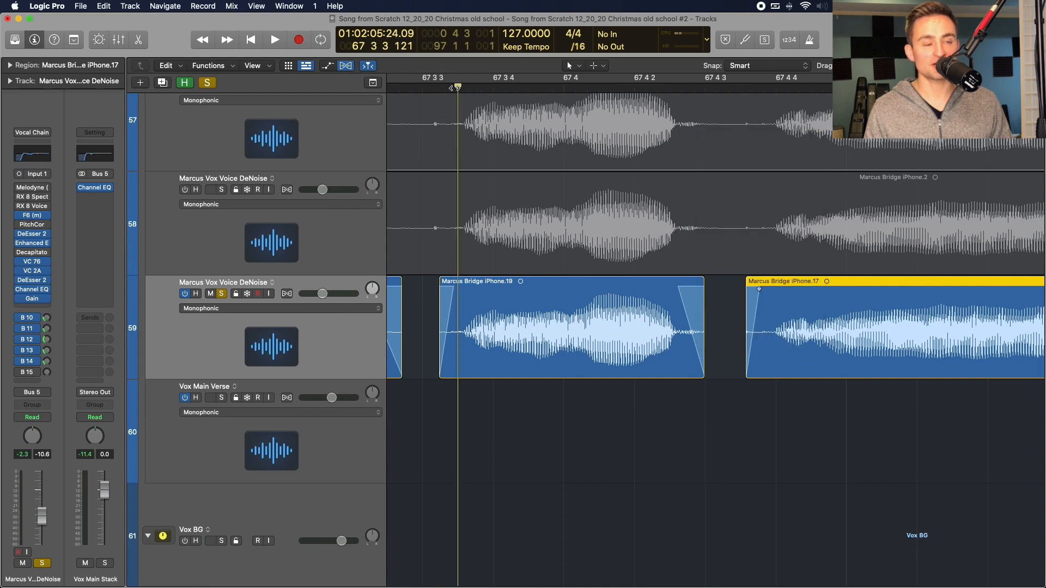
{"action": "scroll", "coordinate": [546, 117], "scroll_direction": "right", "scroll_amount": 10}
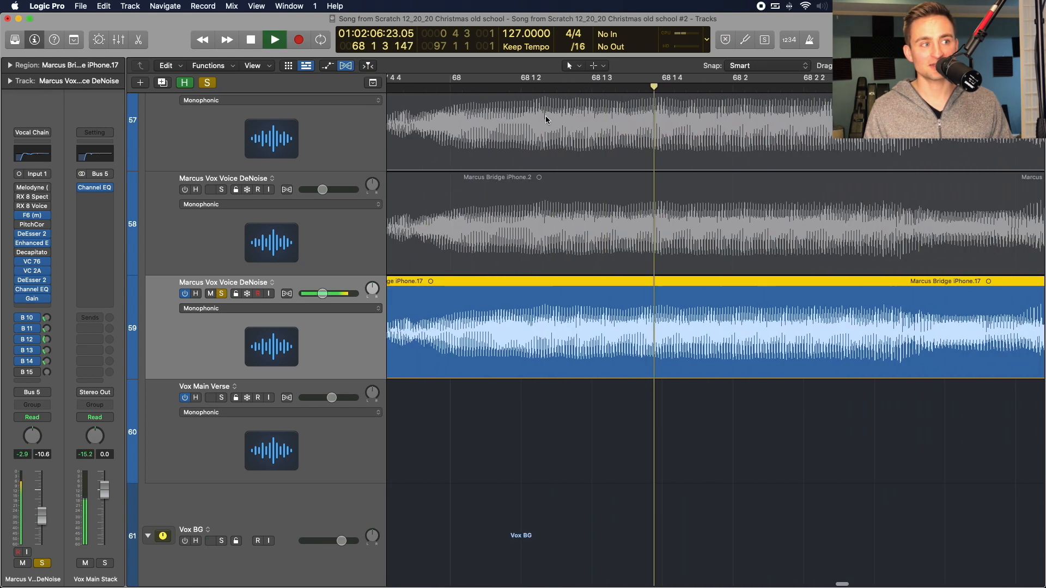
{"action": "key", "text": "super+Left"}
{"action": "key", "text": "super+Left"}
{"action": "key", "text": "super+Left"}
{"action": "key", "text": "super+Left"}
{"action": "key", "text": "super+Left"}
{"action": "key", "text": "super+Left"}
{"action": "scroll", "coordinate": [546, 117], "scroll_direction": "right", "scroll_amount": 3}
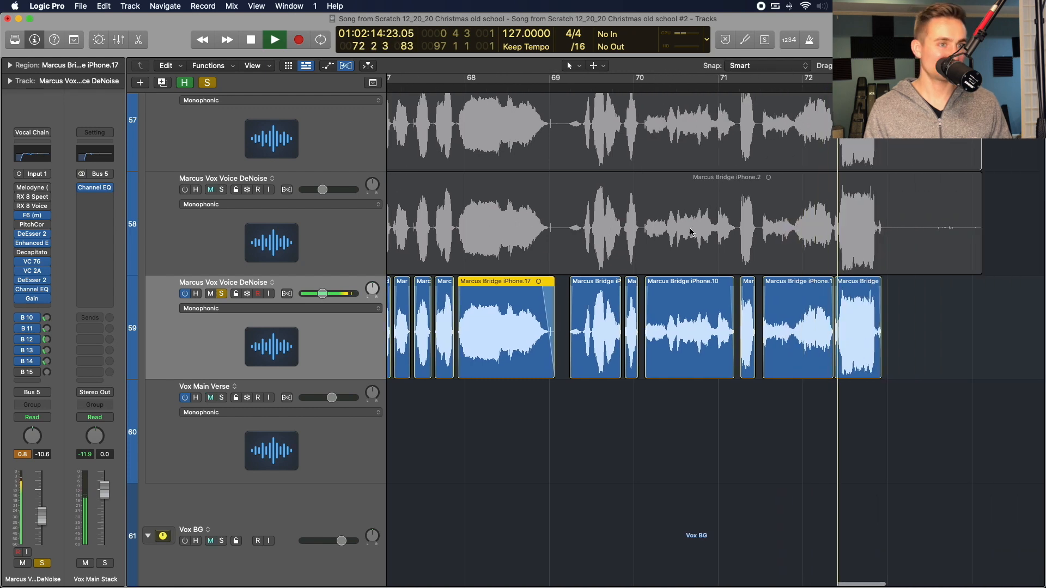
{"action": "key", "text": "space"}
Place the playhead at bar 65 beat 2 and select all the edited regions on the duplicated Voice DeNoise track.
{"action": "scroll", "coordinate": [690, 232], "scroll_direction": "right", "scroll_amount": 4}
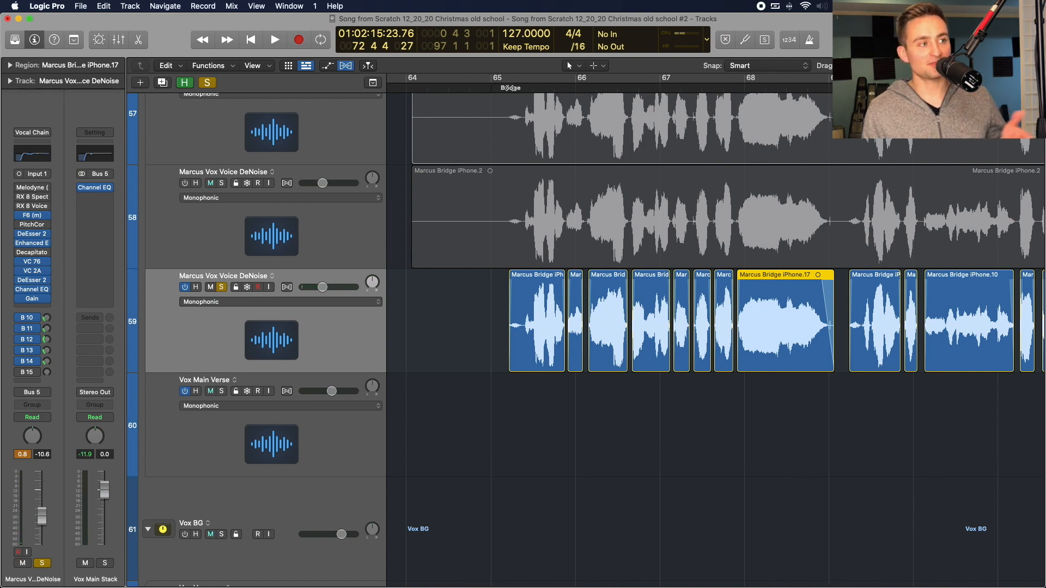
{"action": "left_click", "coordinate": [512, 87]}
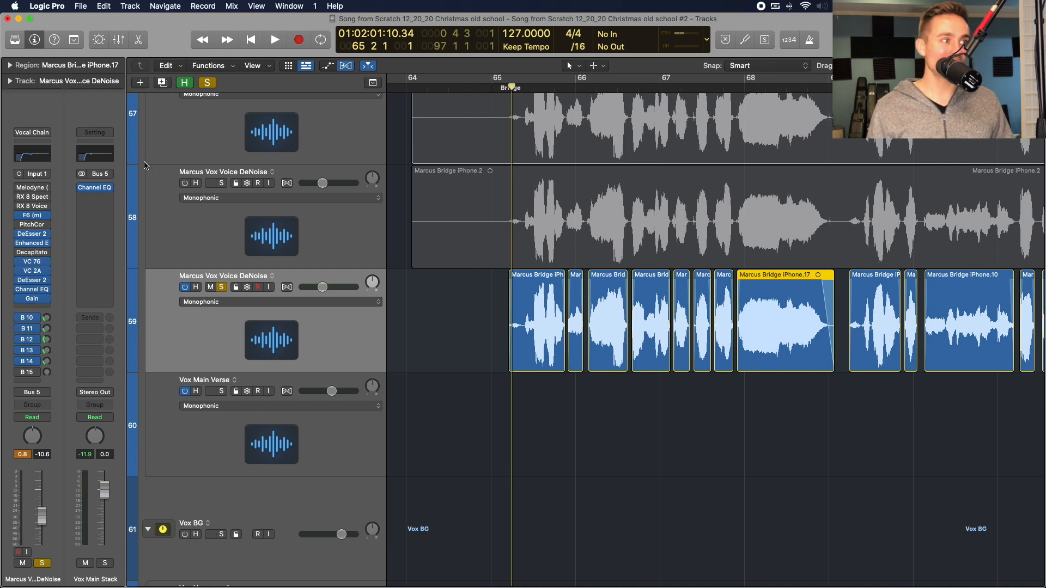
{"action": "left_click", "coordinate": [171, 321]}
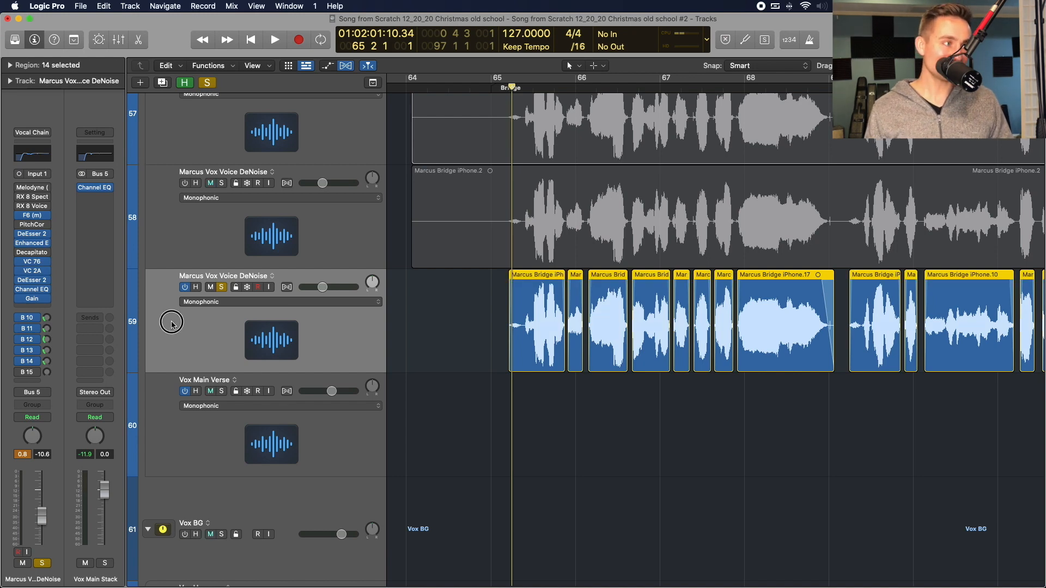
{"action": "key", "text": "super+Right"}
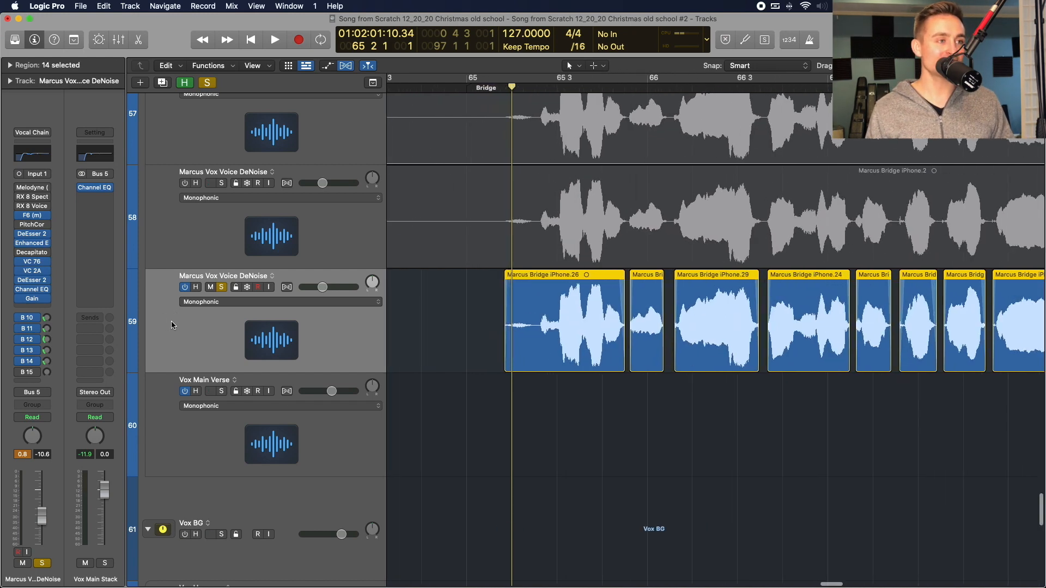
Insert a mono Channel EQ between RX 8 Voice De-noise and F6 on the duplicated Voice DeNoise track and reposition its window.
{"action": "key", "text": "super+Right"}
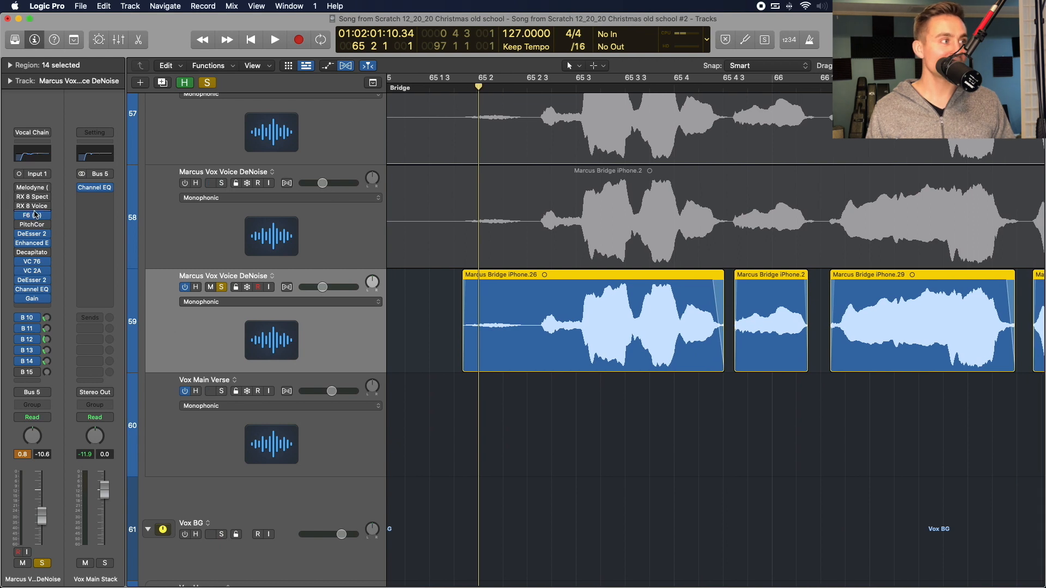
{"action": "left_click", "coordinate": [34, 215]}
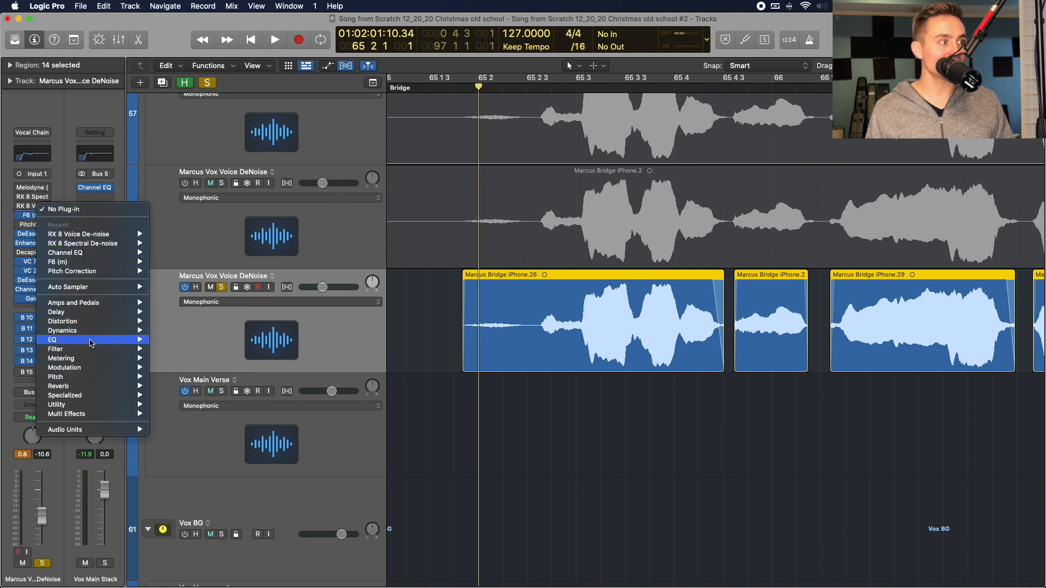
{"action": "mouse_move", "coordinate": [91, 342]}
{"action": "mouse_move", "coordinate": [180, 351]}
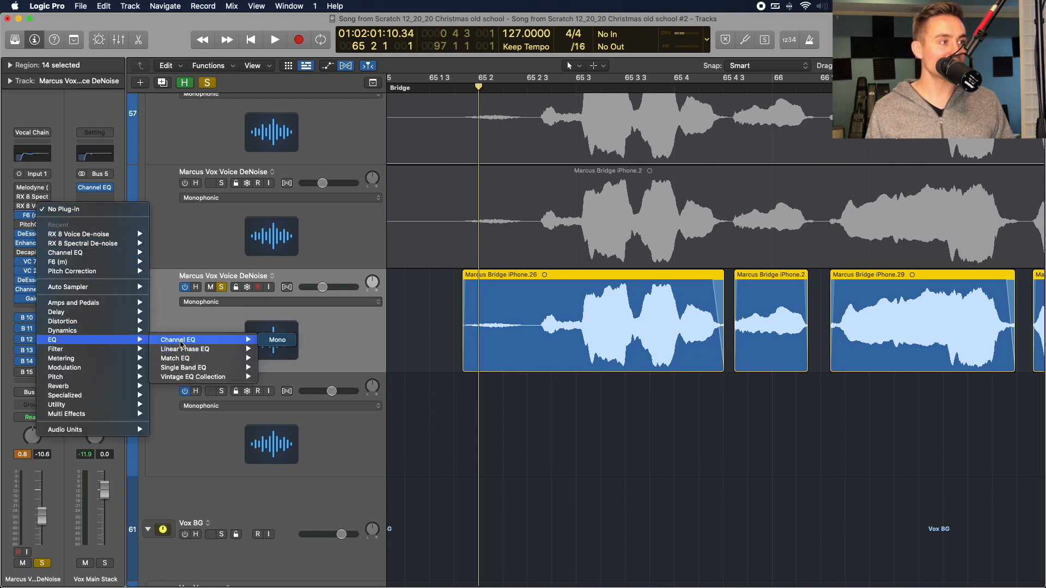
{"action": "left_click", "coordinate": [291, 342]}
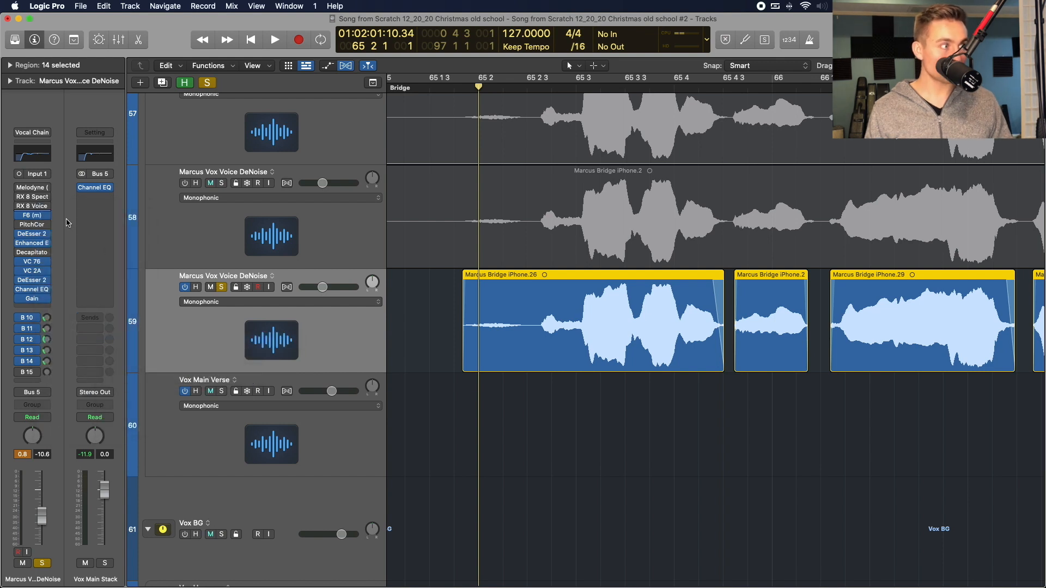
{"action": "left_click_drag", "start_coordinate": [560, 169], "coordinate": [594, 245]}
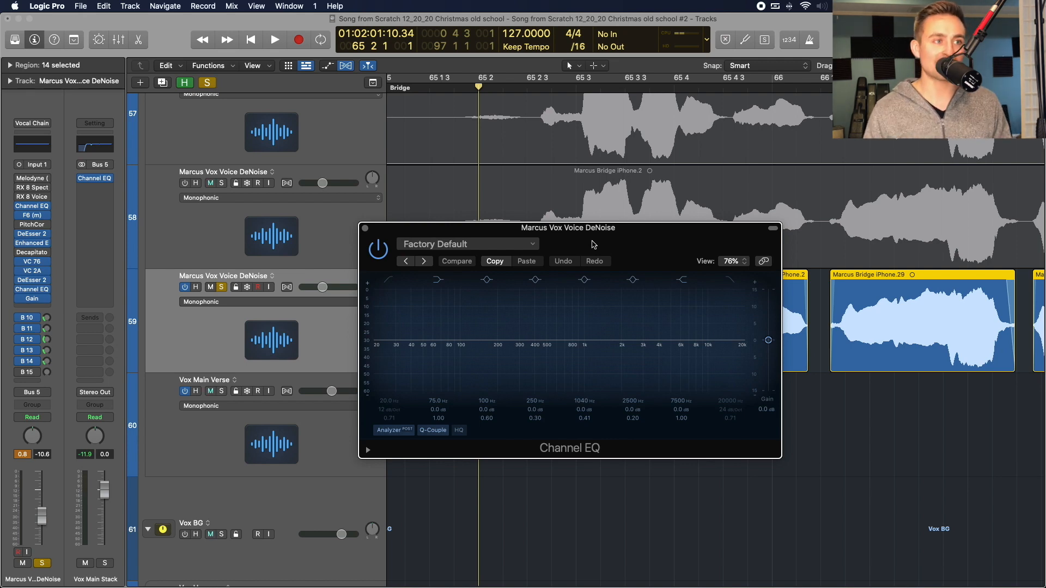
{"action": "left_click_drag", "start_coordinate": [593, 245], "coordinate": [584, 192]}
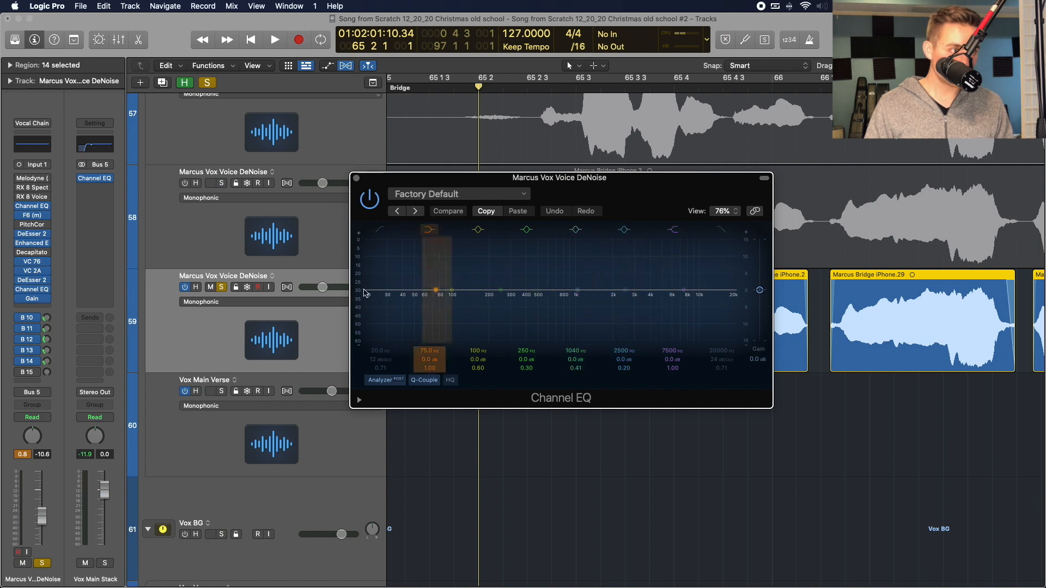
Play the edited vocal from bar 65 beat 2 to bar 67 while watching the Channel EQ analyzer.
{"action": "scroll", "coordinate": [454, 108], "scroll_direction": "down", "scroll_amount": 4}
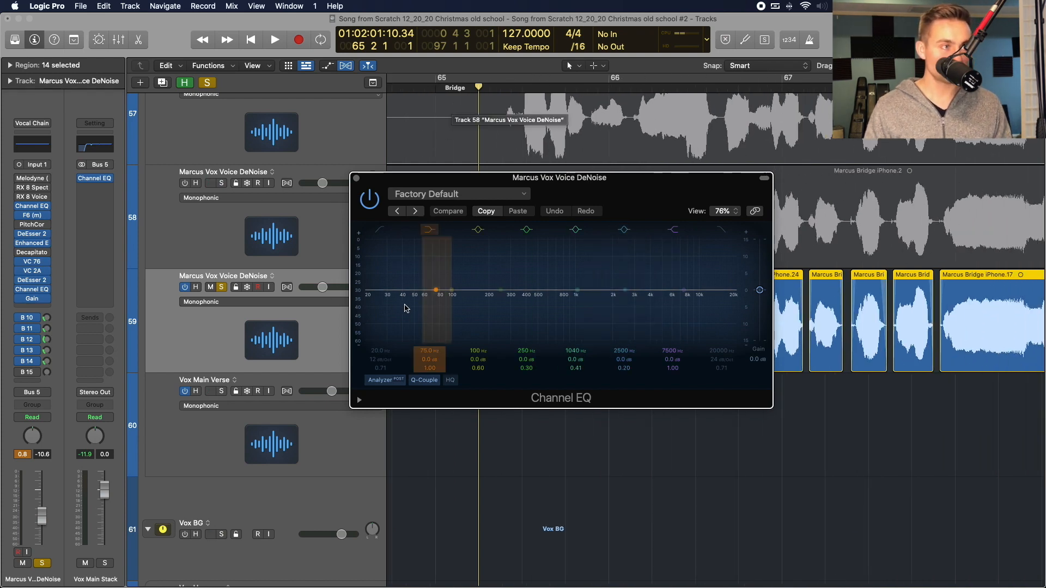
{"action": "key", "text": "space"}
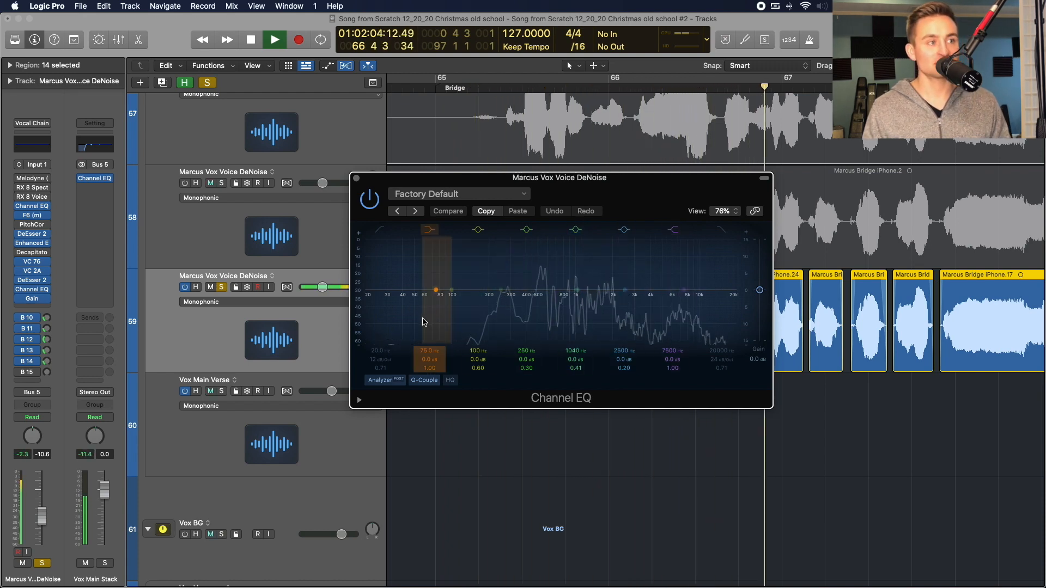
{"action": "key", "text": "space"}
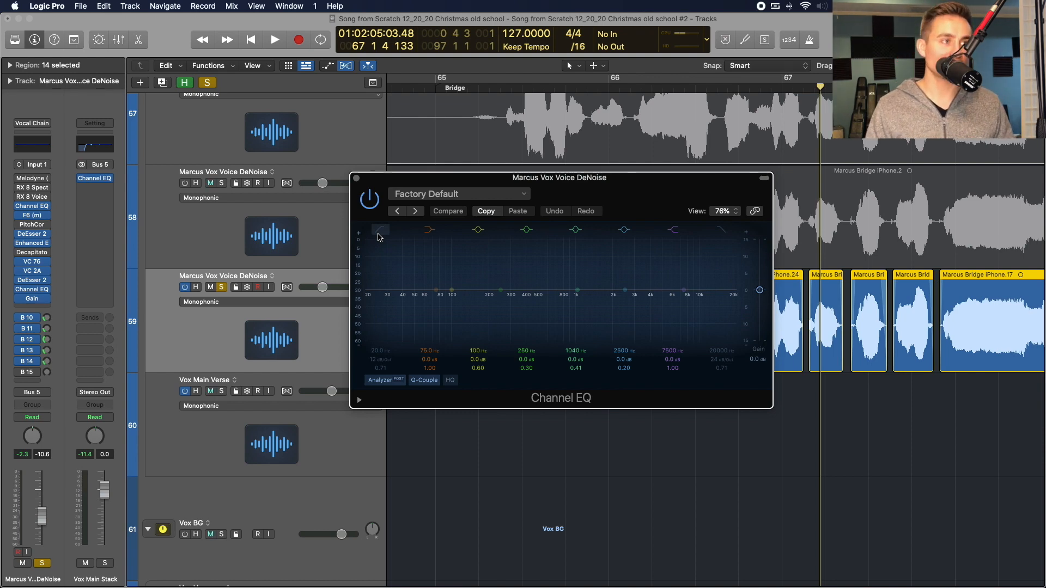
Enable the Channel EQ low-cut filter at 75.5 Hz with a 36 dB/Oct slope.
{"action": "left_click", "coordinate": [380, 231]}
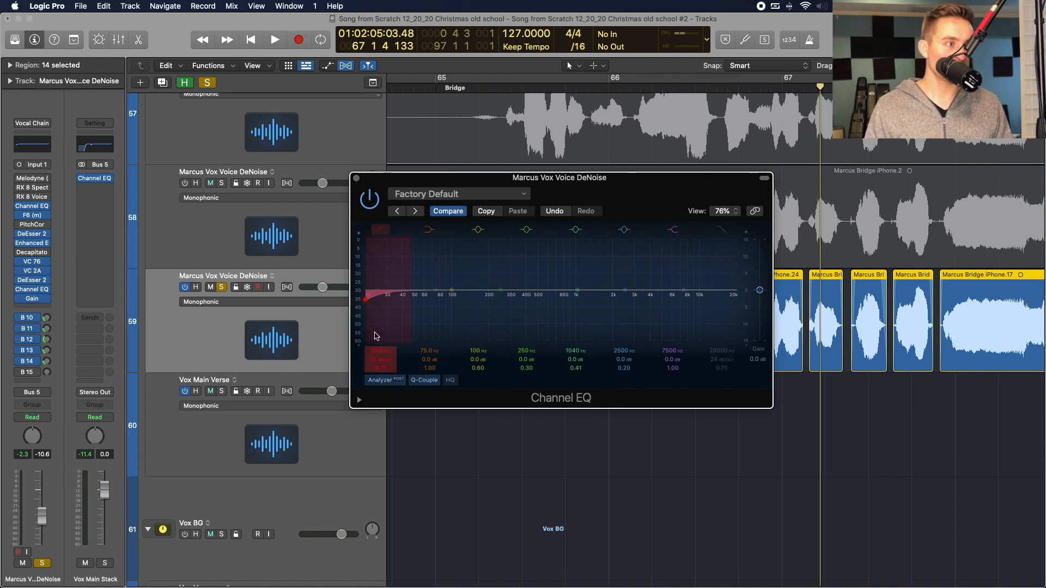
{"action": "left_click_drag", "start_coordinate": [369, 299], "coordinate": [434, 300]}
{"action": "left_click_drag", "start_coordinate": [373, 350], "coordinate": [373, 354]}
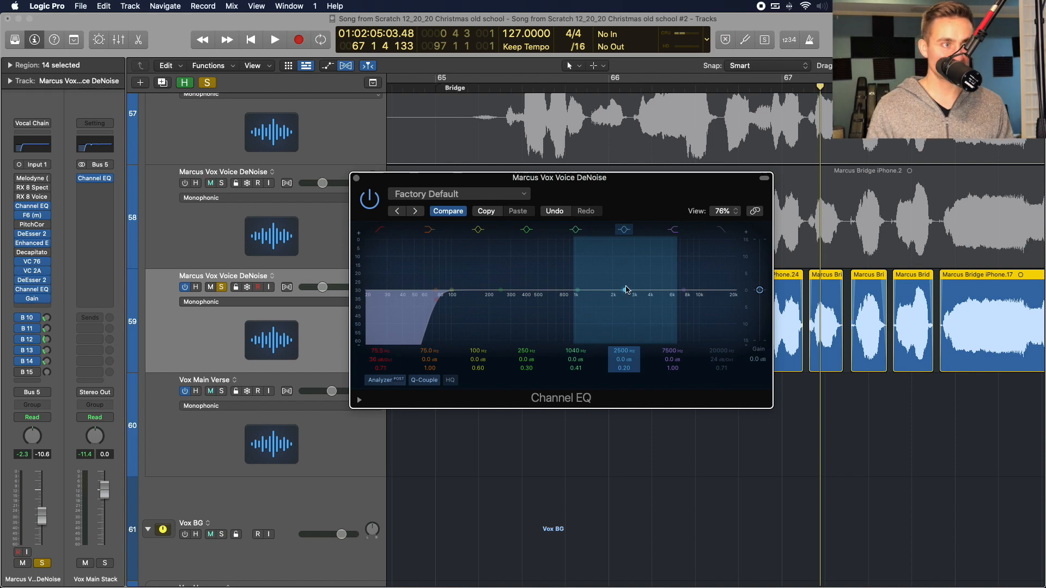
Sweep the 2500 Hz band boosted during playback, and make it a narrow cut at 8050 Hz, -2.8 dB, Q 15.0.
{"action": "key", "text": "space"}
{"action": "left_click_drag", "start_coordinate": [625, 291], "coordinate": [689, 245]}
{"action": "key", "text": "space"}
{"action": "key", "text": "space"}
{"action": "key", "text": "space"}
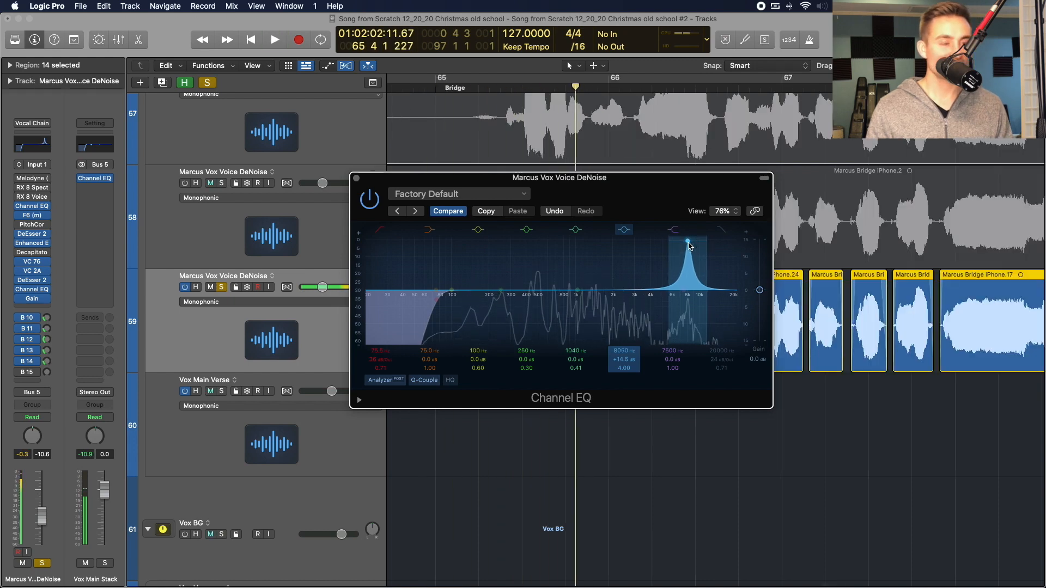
{"action": "left_click_drag", "start_coordinate": [624, 360], "coordinate": [623, 414]}
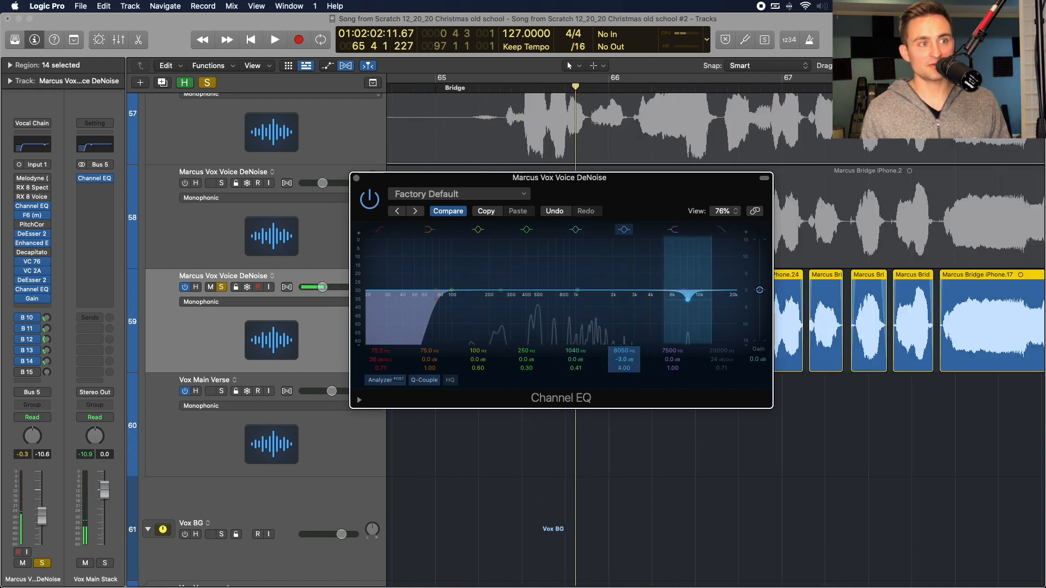
{"action": "left_click_drag", "start_coordinate": [624, 368], "coordinate": [624, 362]}
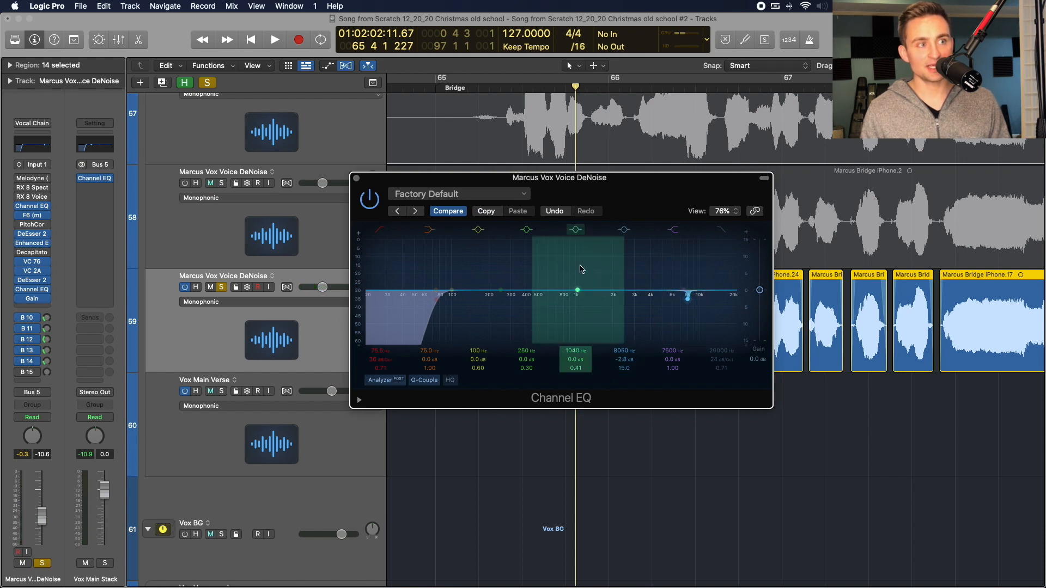
Sweep the 1040 Hz band through the highs during playback, and set it to cut 3.8 dB at 9800 Hz with Q 8.20.
{"action": "left_click_drag", "start_coordinate": [576, 291], "coordinate": [707, 285]}
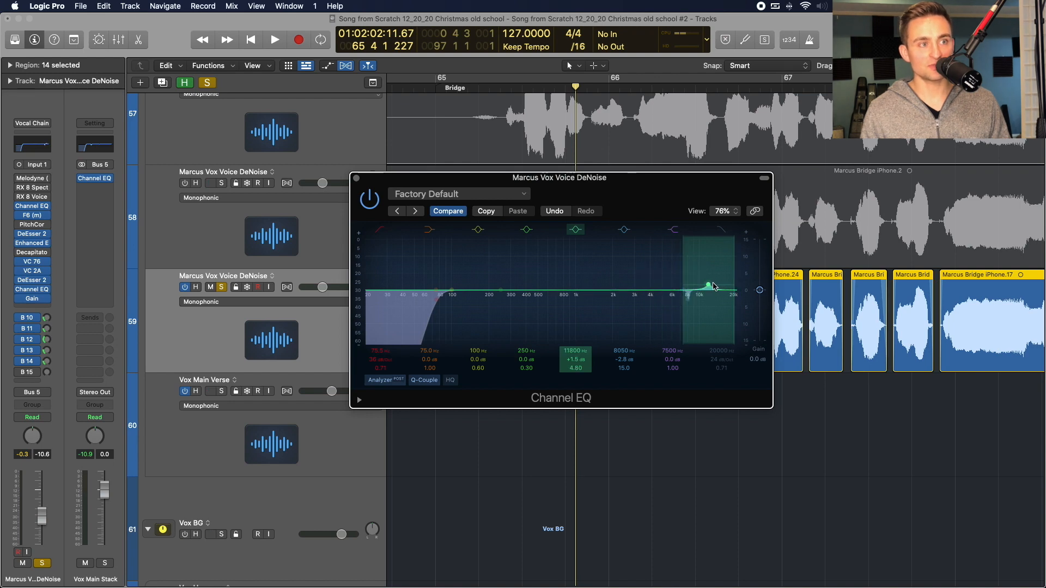
{"action": "key", "text": "space"}
{"action": "left_click_drag", "start_coordinate": [708, 286], "coordinate": [697, 240]}
{"action": "key", "text": "space"}
{"action": "left_click_drag", "start_coordinate": [575, 359], "coordinate": [575, 428]}
{"action": "left_click_drag", "start_coordinate": [574, 368], "coordinate": [573, 365]}
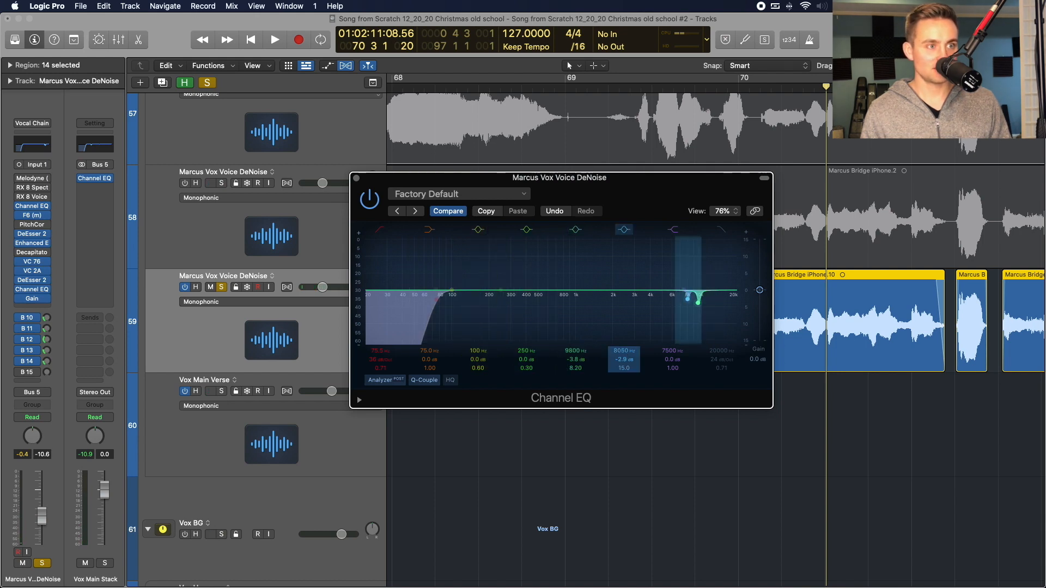
Sweep the 250 Hz band through the highs during playback, and set a narrow cut at 6100 Hz, -2.9 dB, Q 17.0.
{"action": "key", "text": "space"}
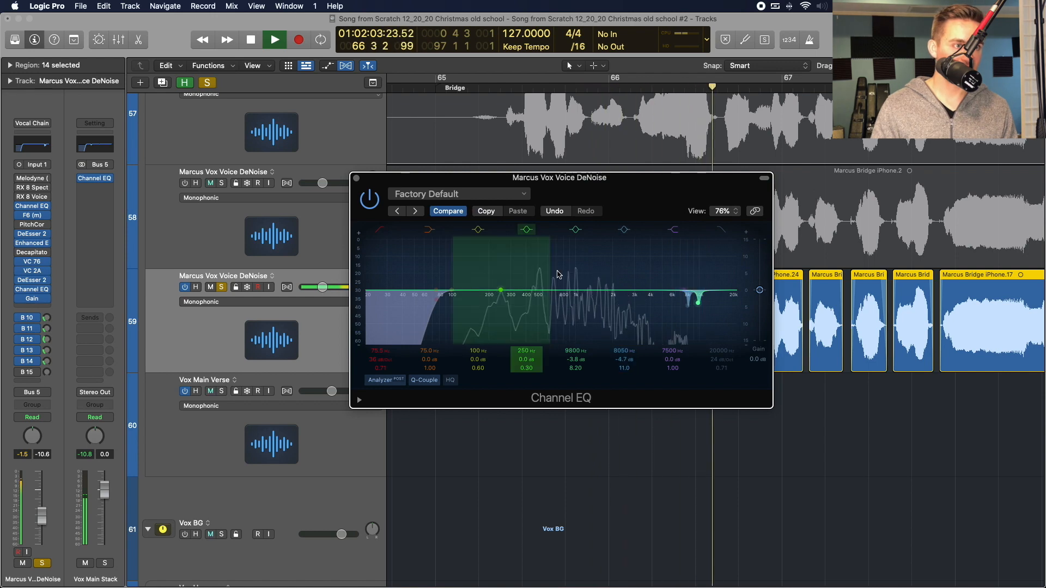
{"action": "left_click_drag", "start_coordinate": [550, 281], "coordinate": [658, 257]}
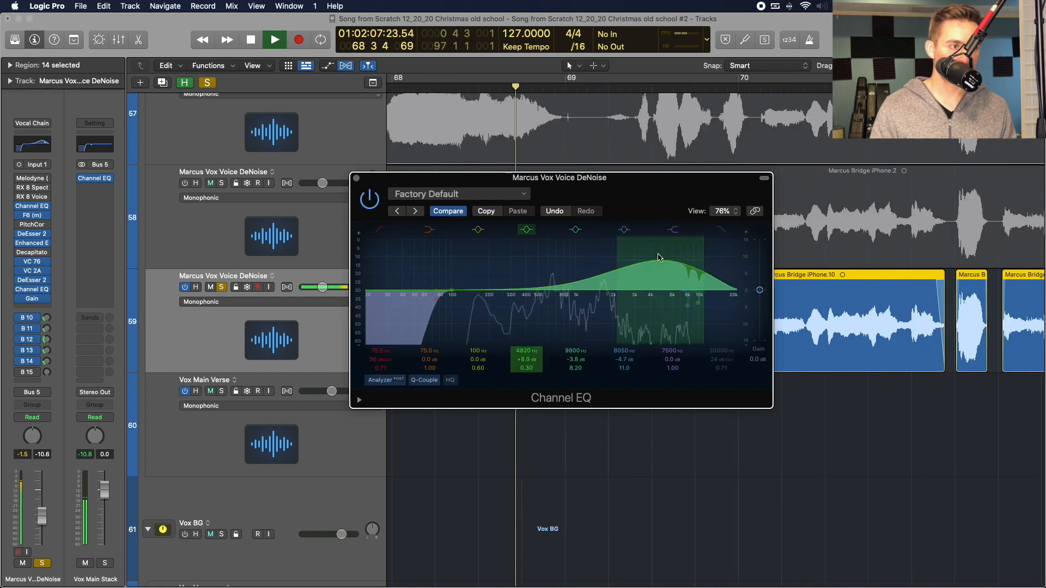
{"action": "key", "text": "space"}
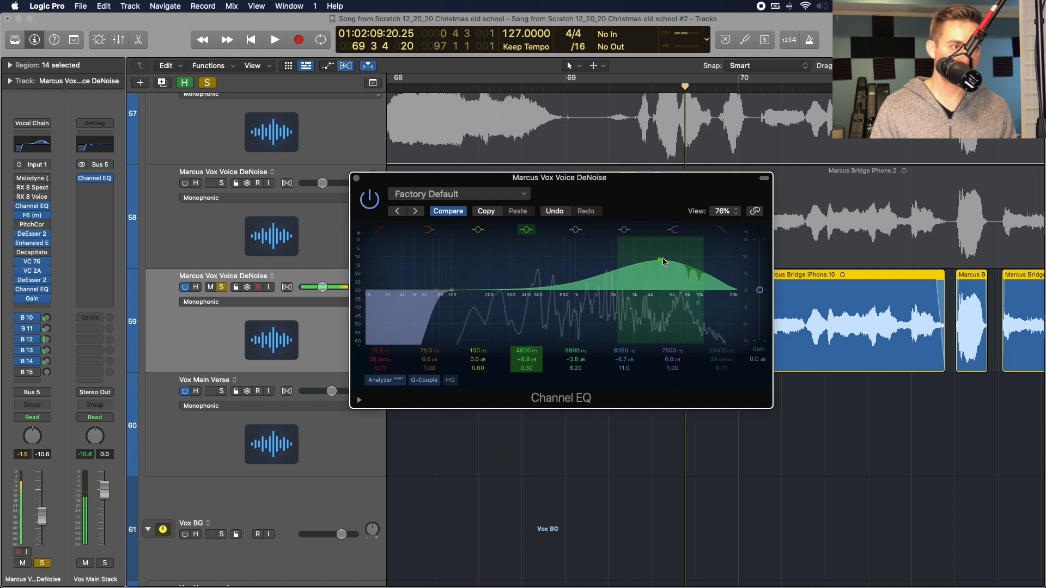
{"action": "left_click_drag", "start_coordinate": [702, 260], "coordinate": [673, 297]}
{"action": "key", "text": "space"}
{"action": "key", "text": "space"}
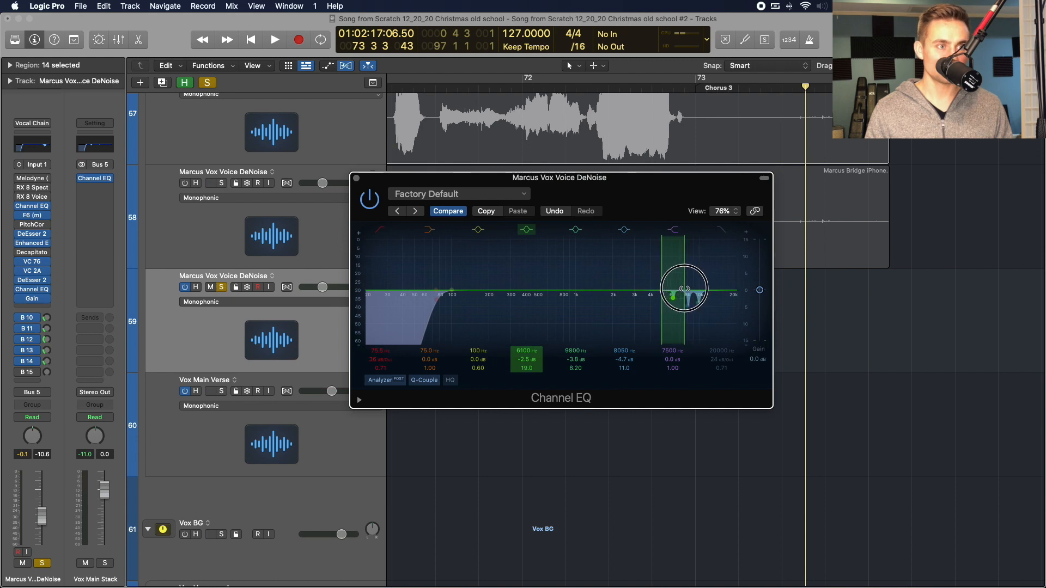
{"action": "left_click_drag", "start_coordinate": [686, 289], "coordinate": [684, 288]}
{"action": "left_click_drag", "start_coordinate": [684, 288], "coordinate": [684, 286]}
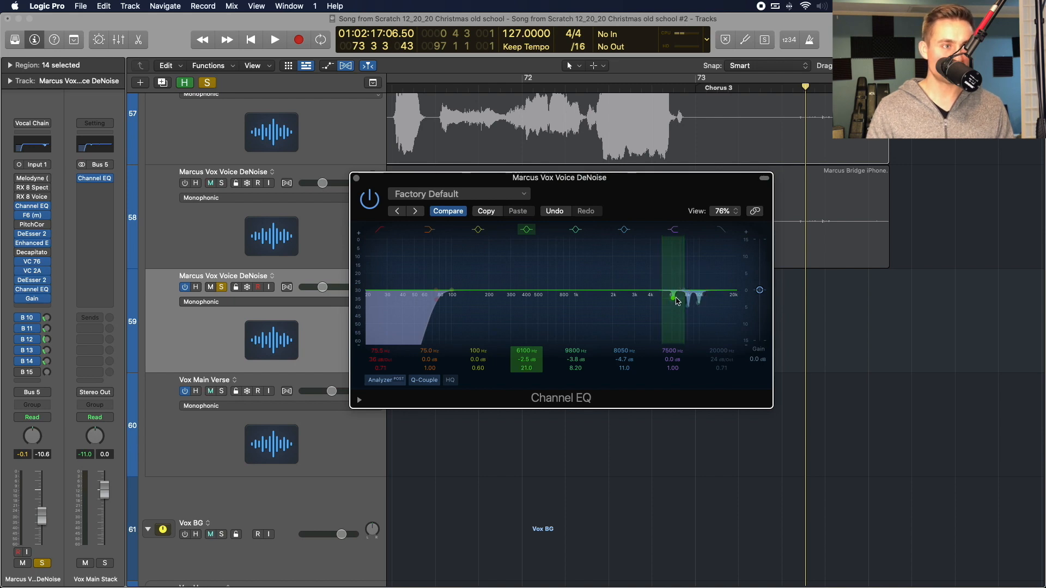
{"action": "left_click_drag", "start_coordinate": [682, 285], "coordinate": [683, 288]}
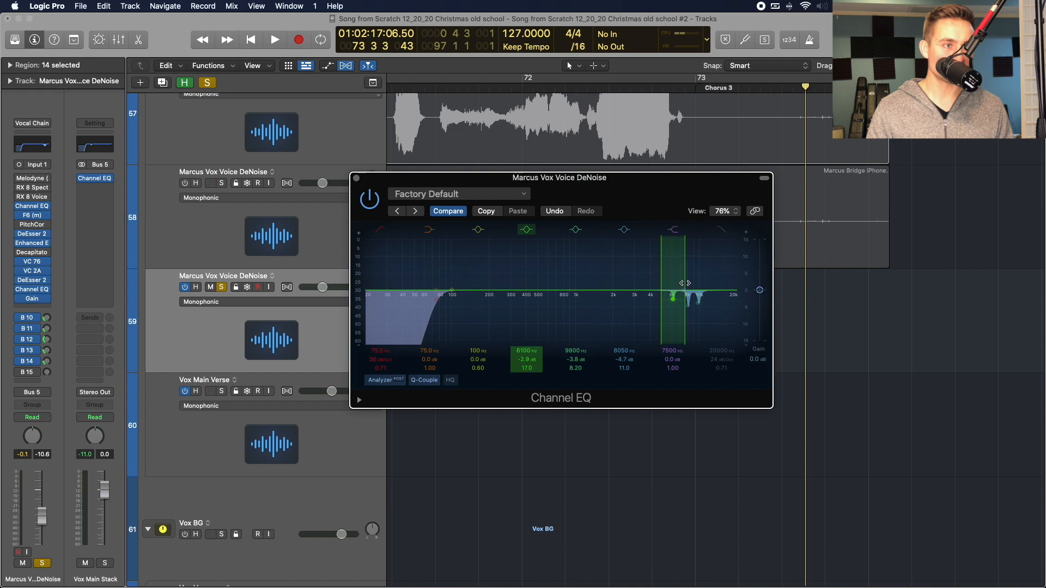
Play the vocal from bar 65 beat 2 and deepen the 8050 Hz cut to -5.4 dB and the 9800 Hz cut to -5.8 dB.
{"action": "scroll", "coordinate": [640, 155], "scroll_direction": "left", "scroll_amount": 10}
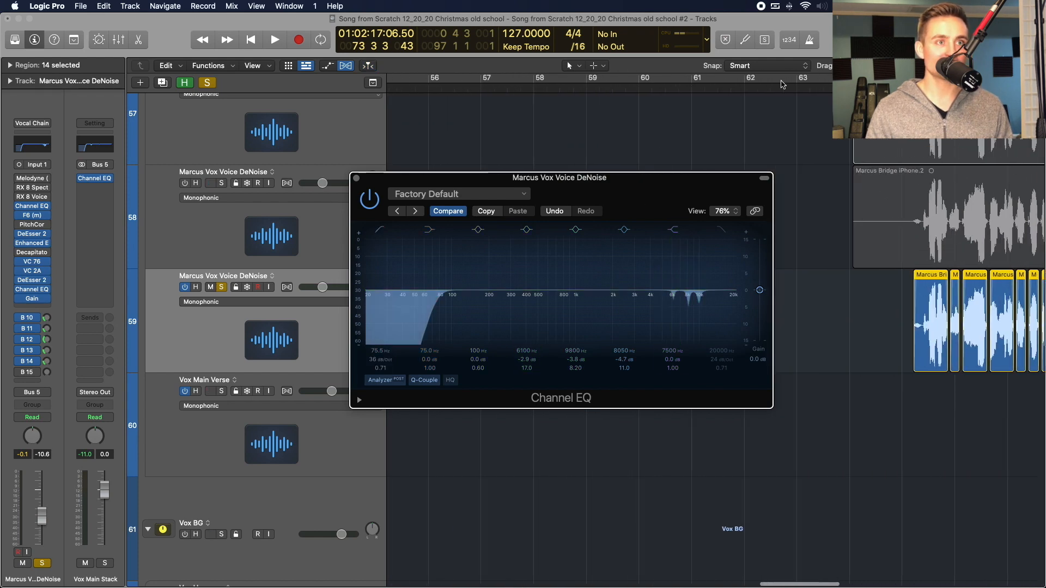
{"action": "scroll", "coordinate": [871, 273], "scroll_direction": "right", "scroll_amount": 3}
{"action": "left_click", "coordinate": [777, 87]}
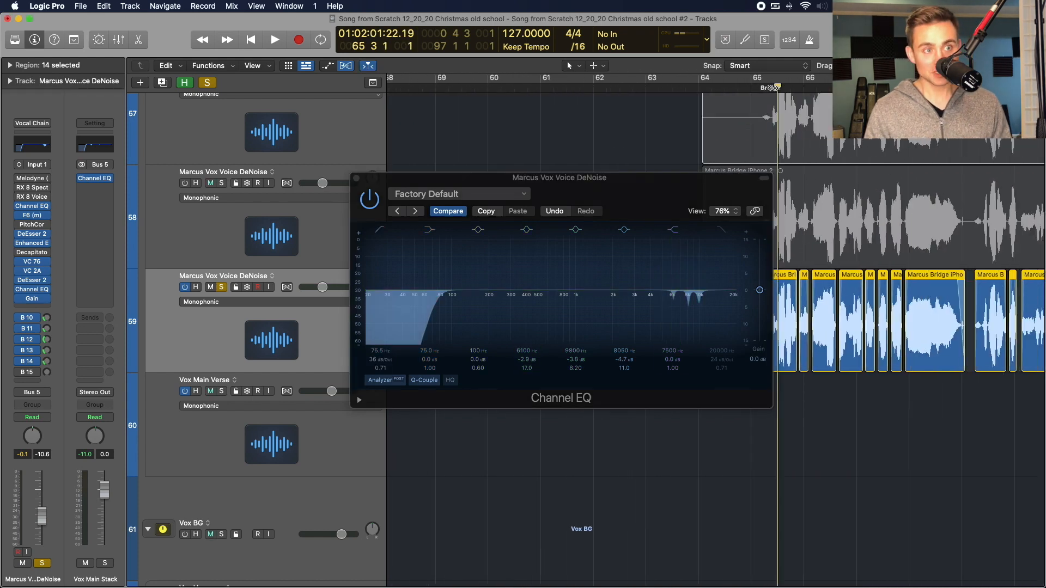
{"action": "left_click", "coordinate": [764, 89]}
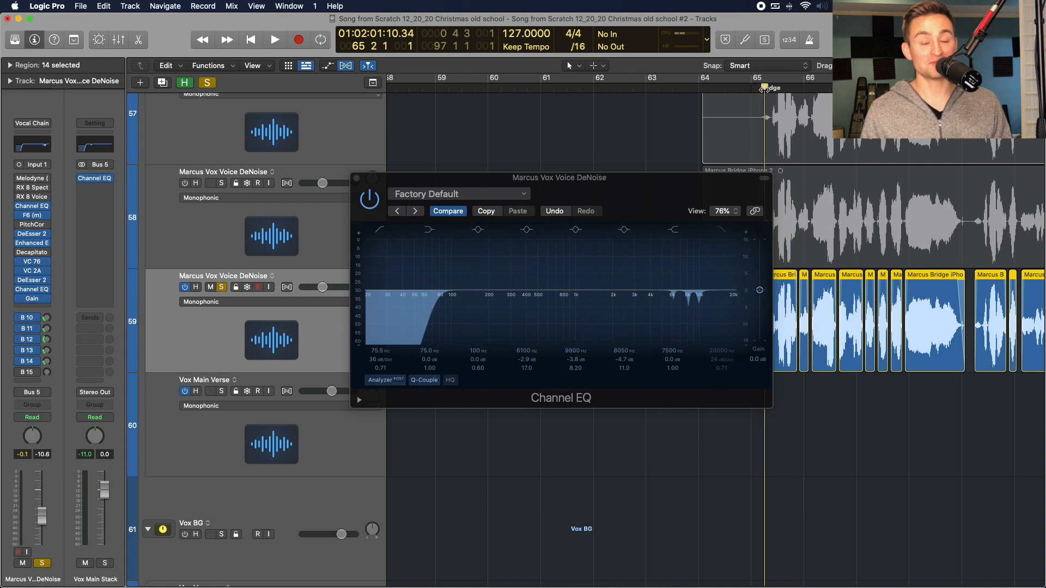
{"action": "scroll", "coordinate": [753, 107], "scroll_direction": "right", "scroll_amount": 3}
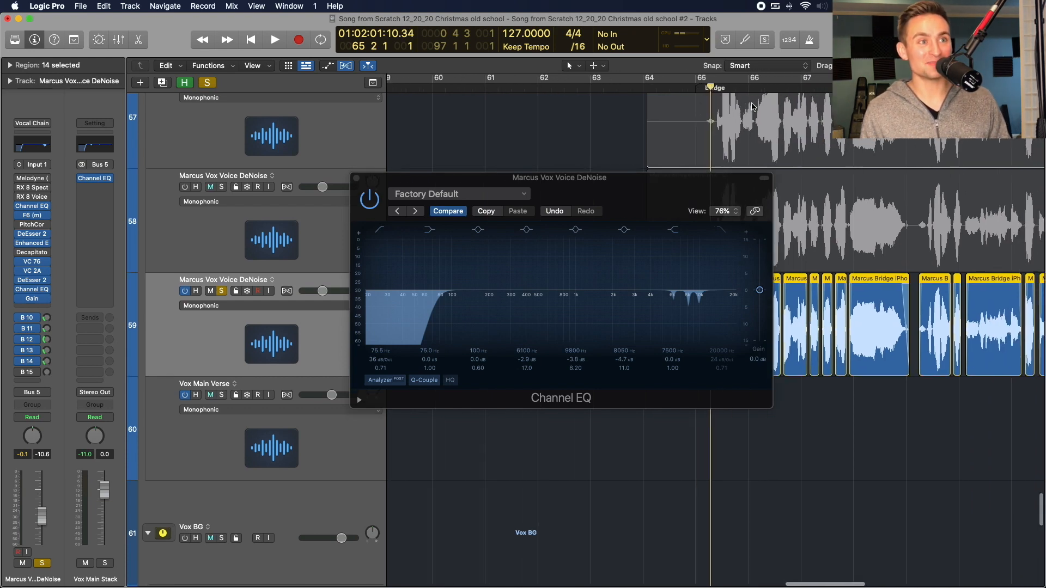
{"action": "key", "text": "space"}
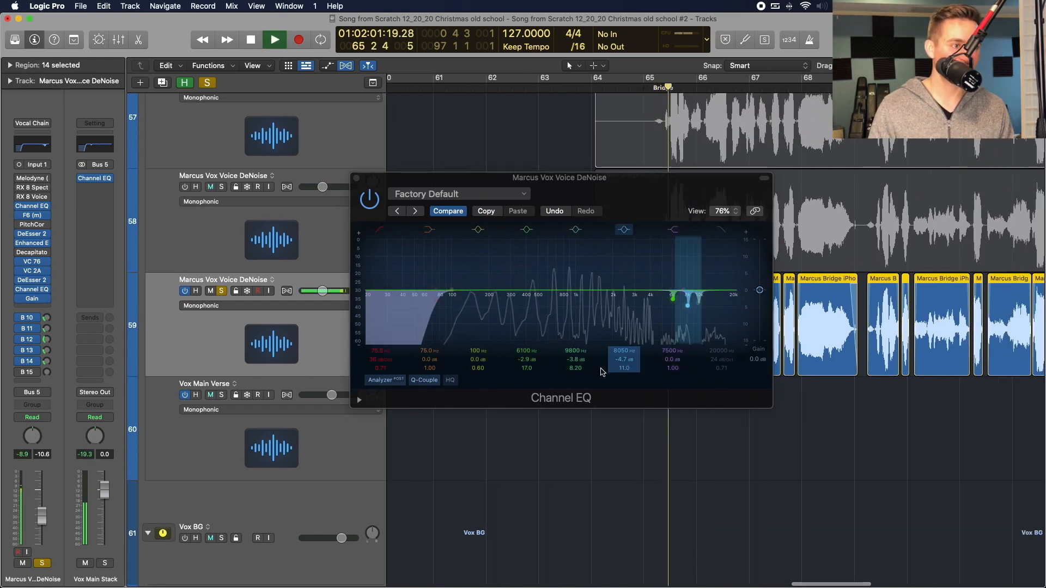
{"action": "left_click_drag", "start_coordinate": [623, 360], "coordinate": [578, 366]}
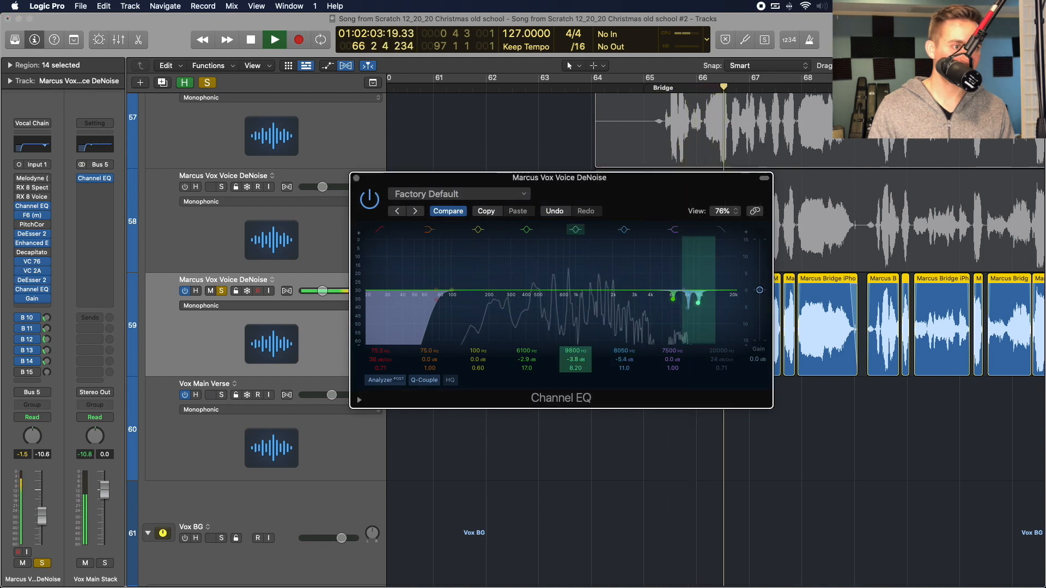
Compare the vocal with the Channel EQ bypassed and active during playback, leaving it active, and move its window aside.
{"action": "left_click", "coordinate": [369, 199]}
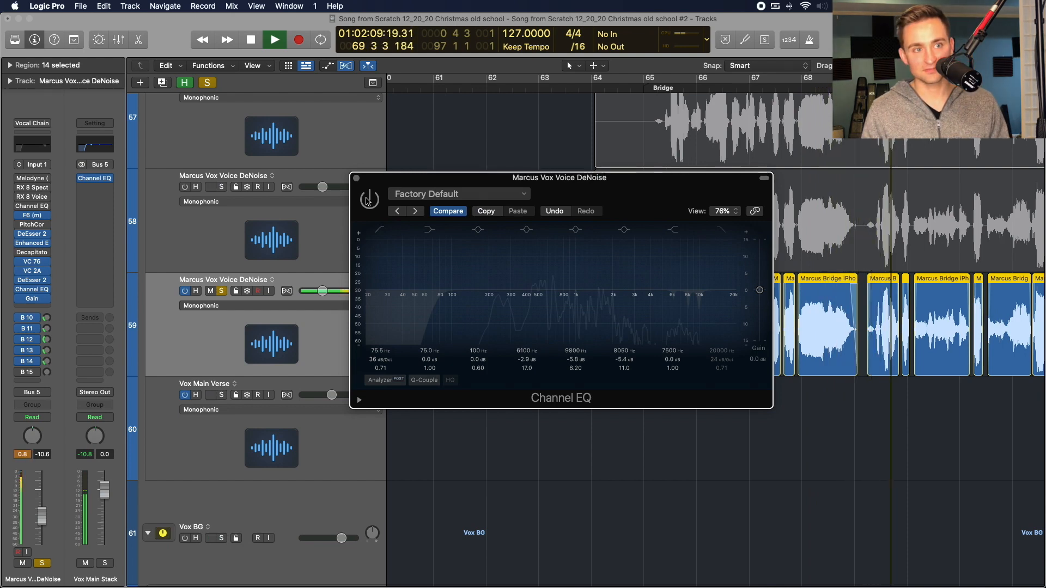
{"action": "left_click", "coordinate": [368, 199]}
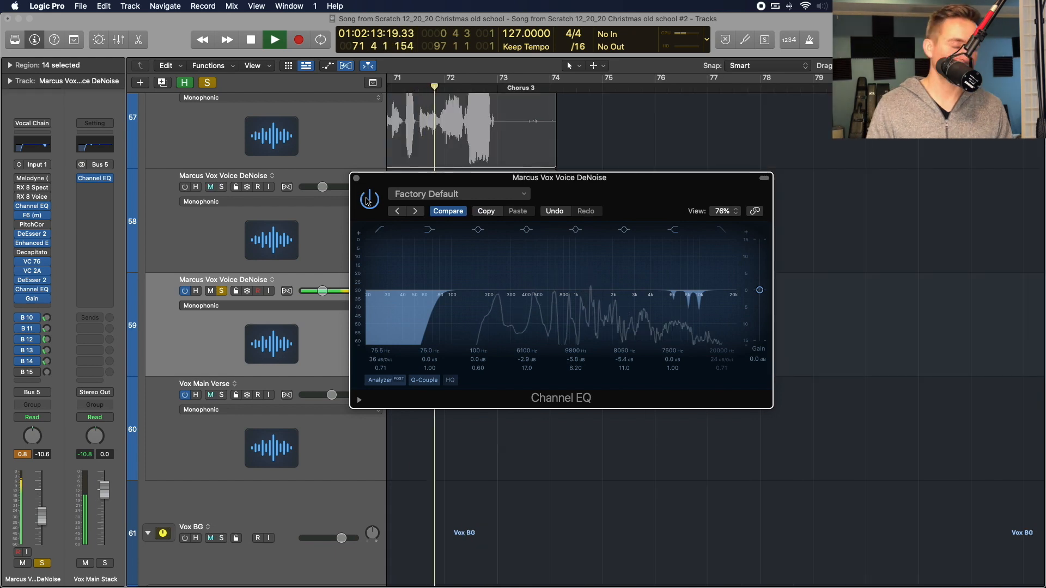
{"action": "left_click", "coordinate": [368, 201]}
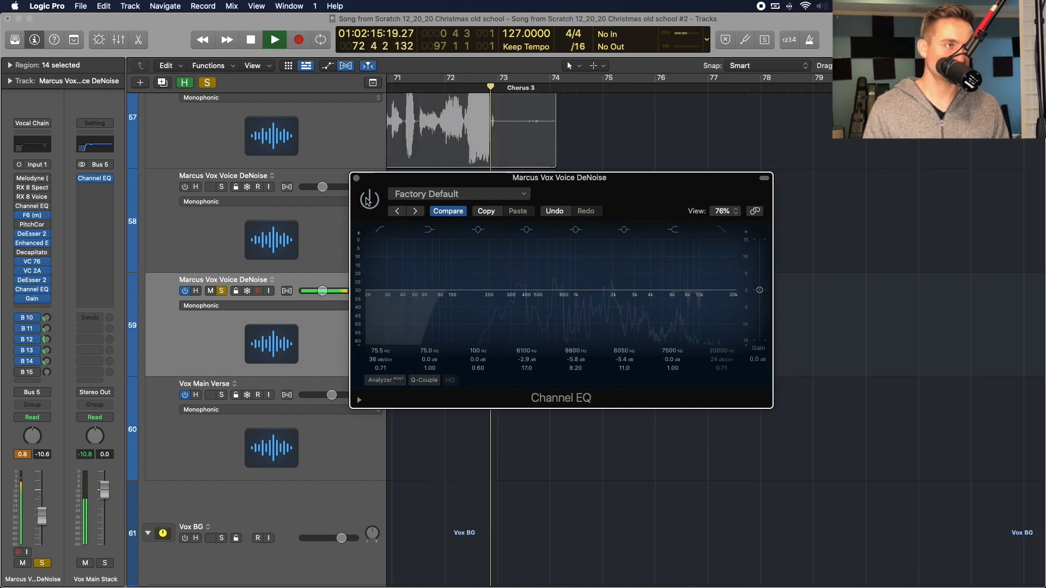
{"action": "key", "text": "space"}
{"action": "key", "text": "space"}
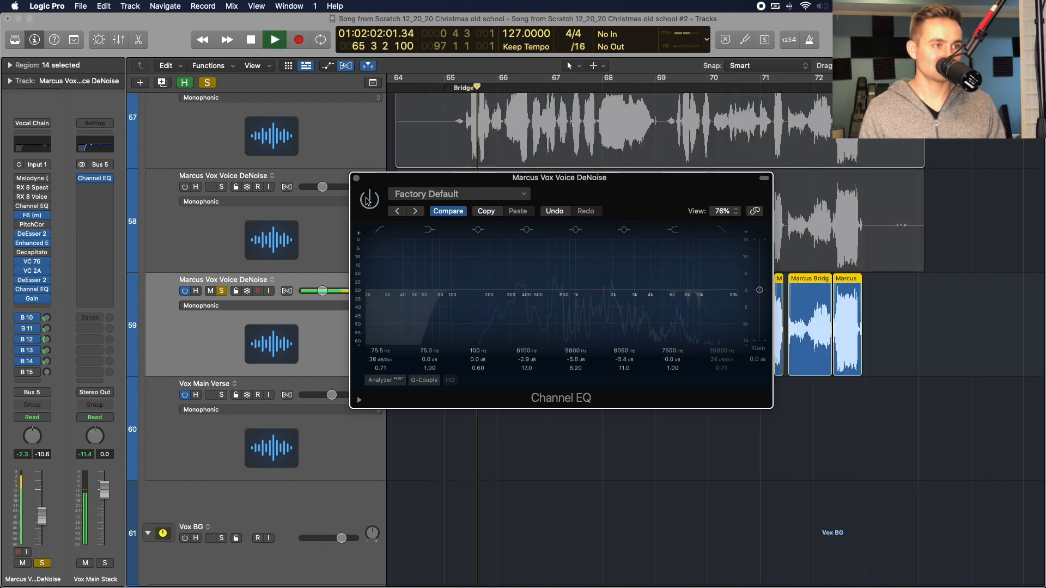
{"action": "left_click", "coordinate": [368, 200]}
{"action": "key", "text": "space"}
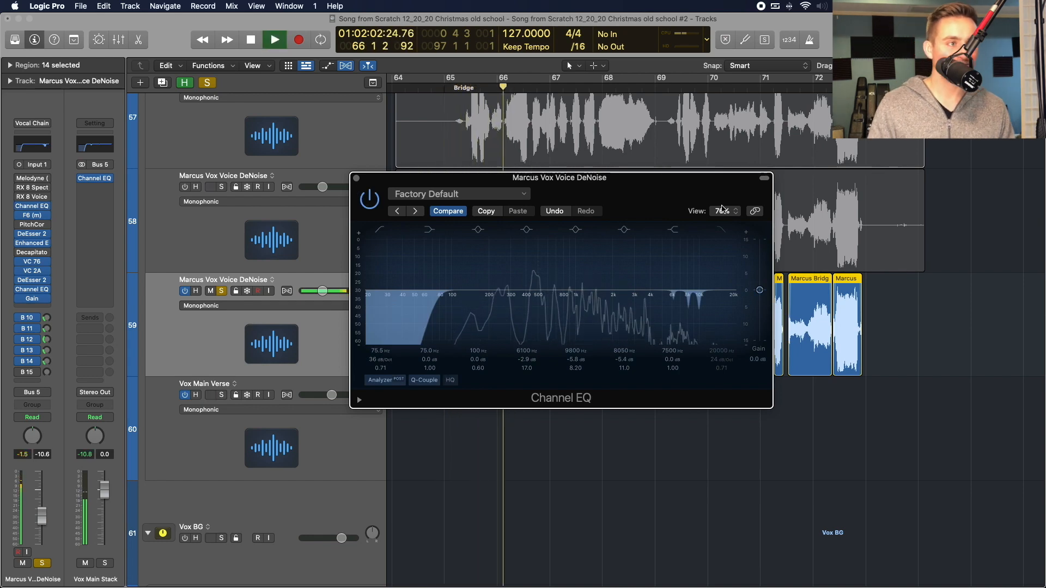
{"action": "key", "text": "space"}
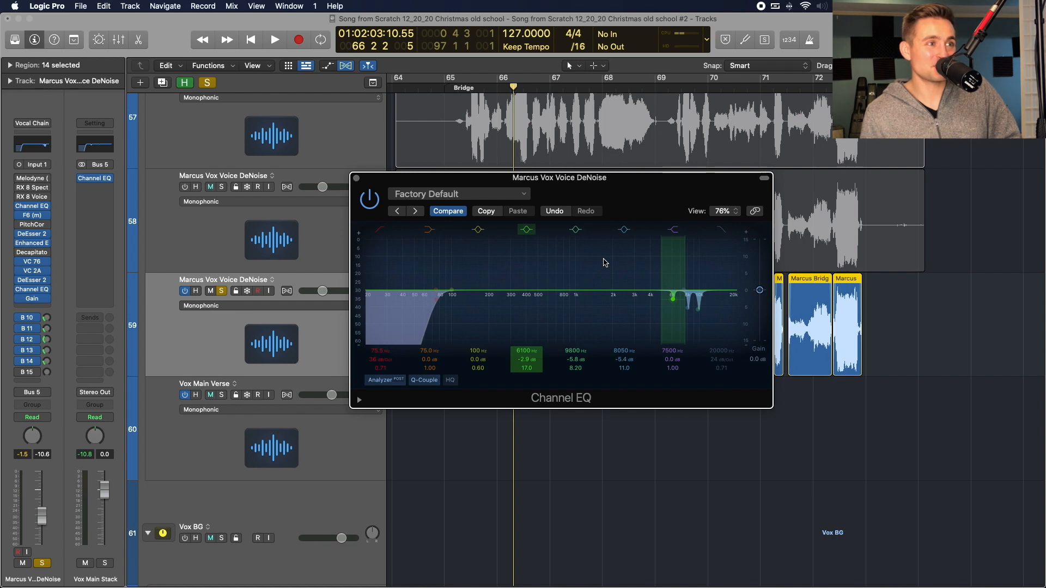
{"action": "left_click_drag", "start_coordinate": [599, 182], "coordinate": [564, 155]}
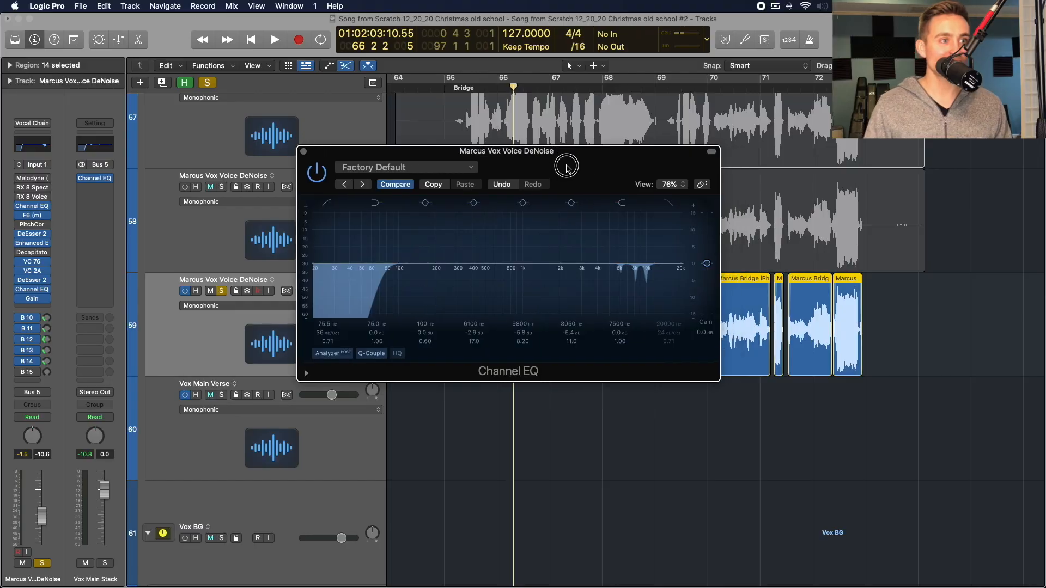
Switch off the active bus sends on the original bridge vocal, the Spectral DeNoise track and both Voice DeNoise tracks.
{"action": "left_click_drag", "start_coordinate": [571, 168], "coordinate": [547, 185]}
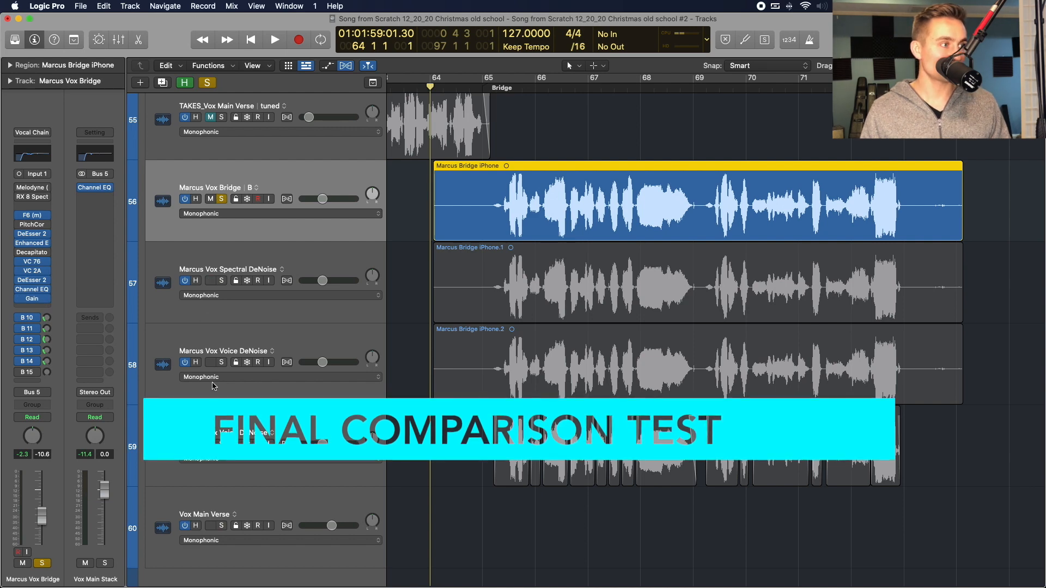
{"action": "left_click", "coordinate": [19, 371]}
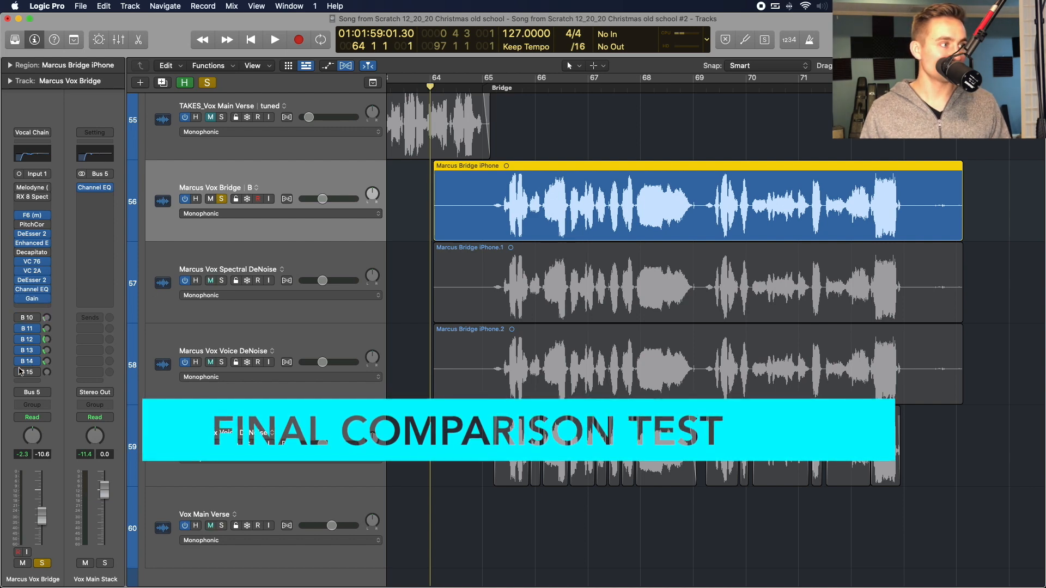
{"action": "left_click", "coordinate": [183, 258]}
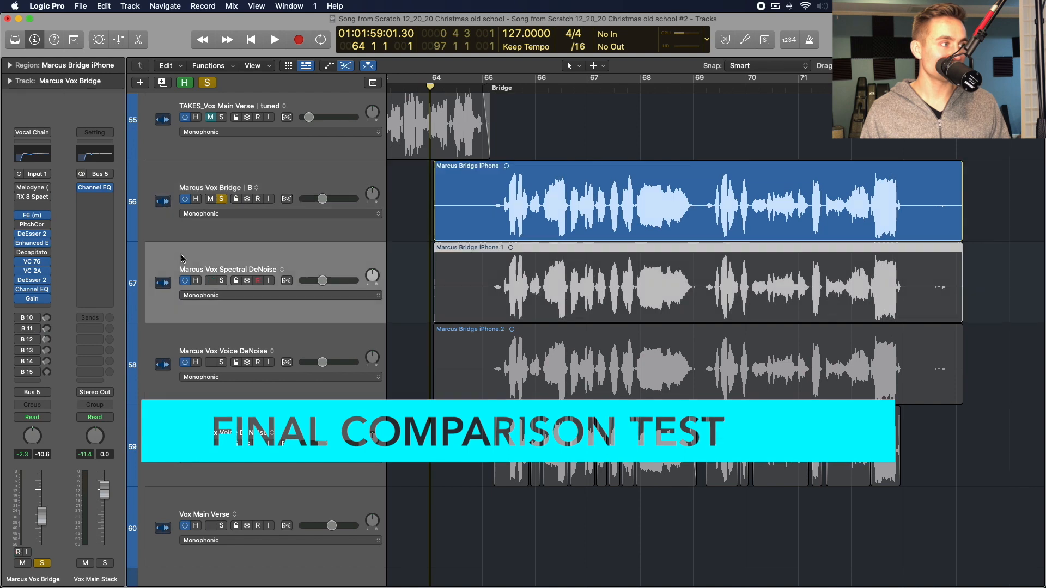
{"action": "left_click", "coordinate": [175, 343]}
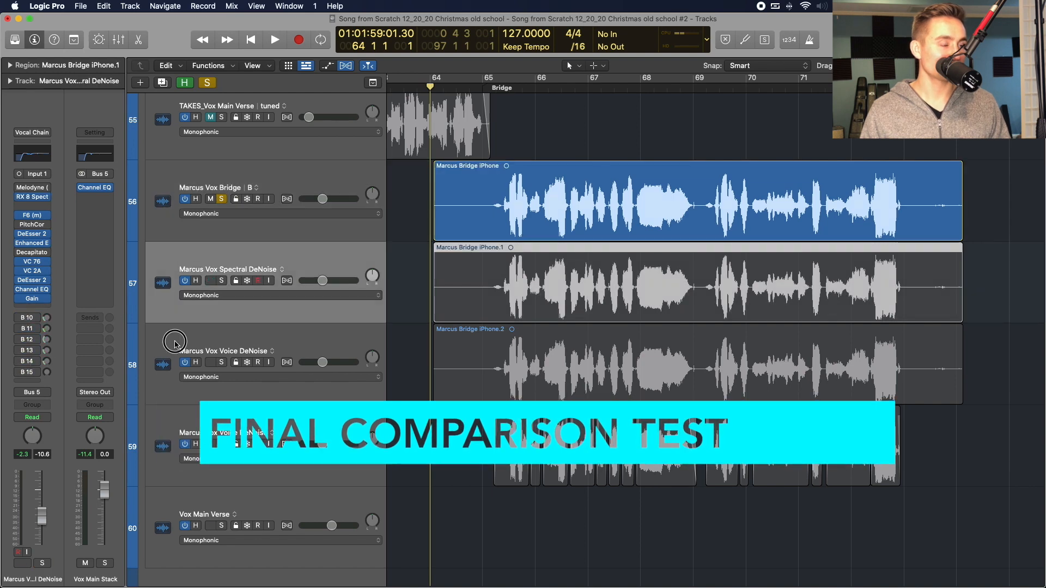
{"action": "left_click", "coordinate": [19, 359]}
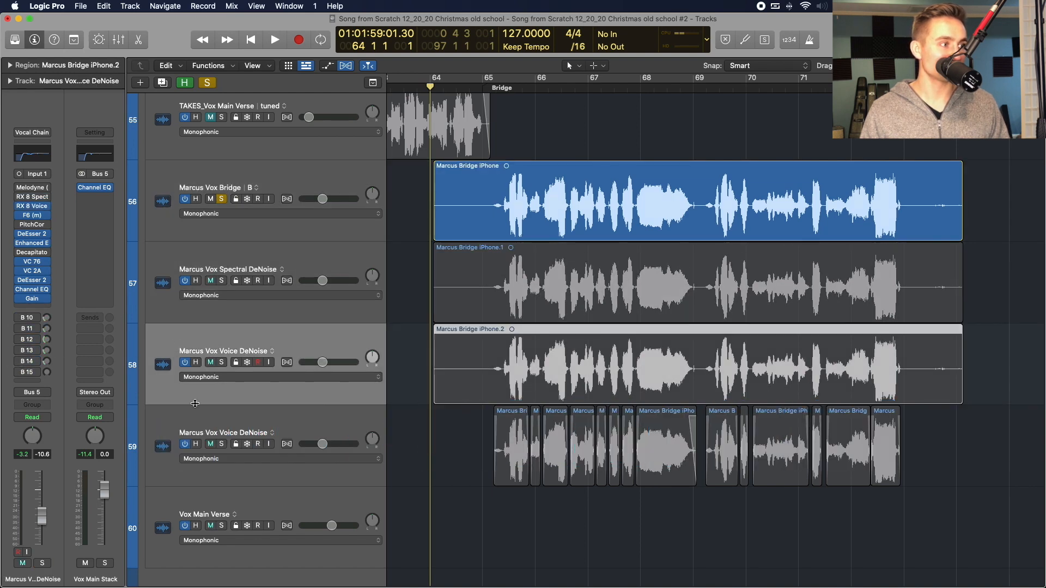
{"action": "left_click", "coordinate": [194, 424]}
{"action": "left_click", "coordinate": [22, 319]}
{"action": "left_click", "coordinate": [18, 362]}
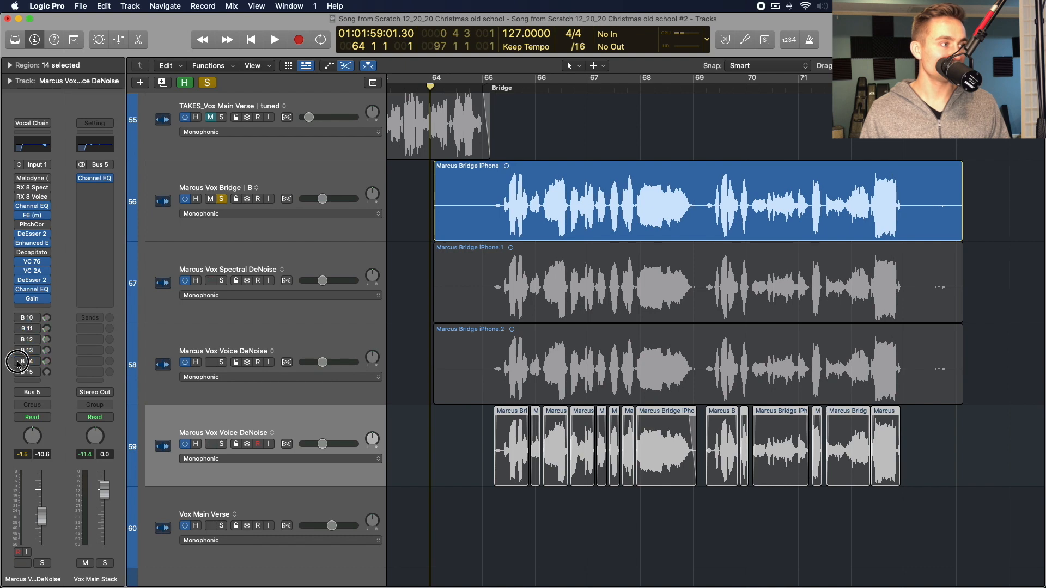
Select the original iPhone bridge vocal track, play it from bar 64, and return the playhead to bar 64.
{"action": "left_click", "coordinate": [298, 193]}
{"action": "key", "text": "space"}
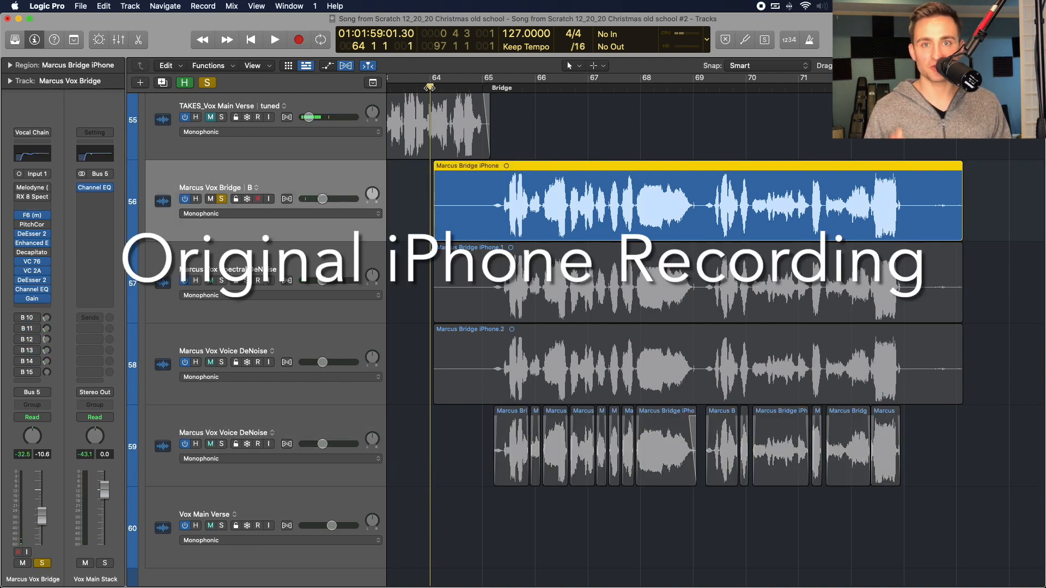
{"action": "key", "text": "space"}
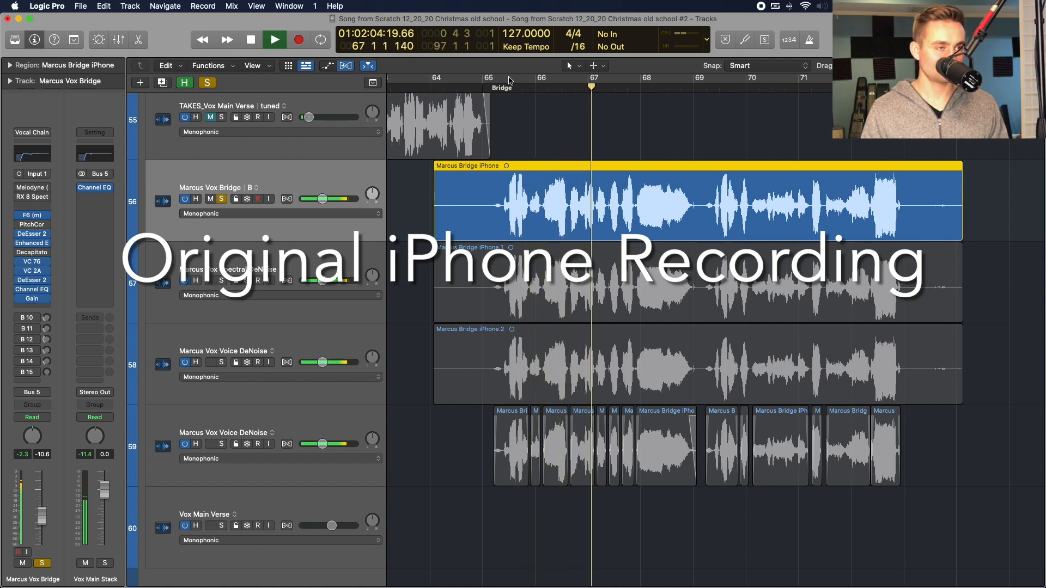
{"action": "key", "text": "space"}
{"action": "left_click", "coordinate": [434, 87]}
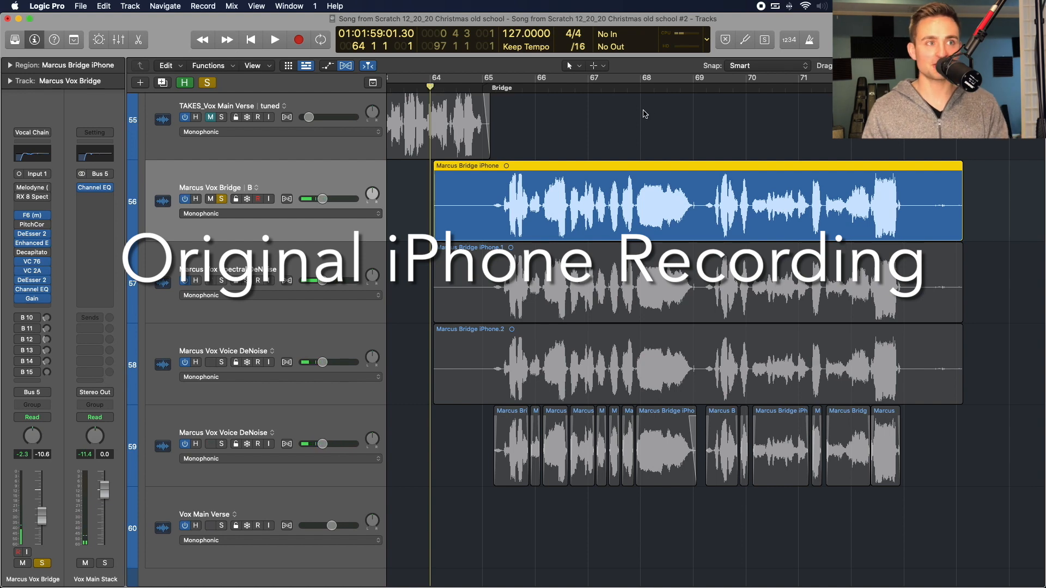
Audition the sustained note and its tail in the original recording from position 68 2 2.
{"action": "left_click", "coordinate": [663, 87]}
{"action": "key", "text": "super+Right"}
{"action": "key", "text": "super+Right"}
{"action": "key", "text": "super+Right"}
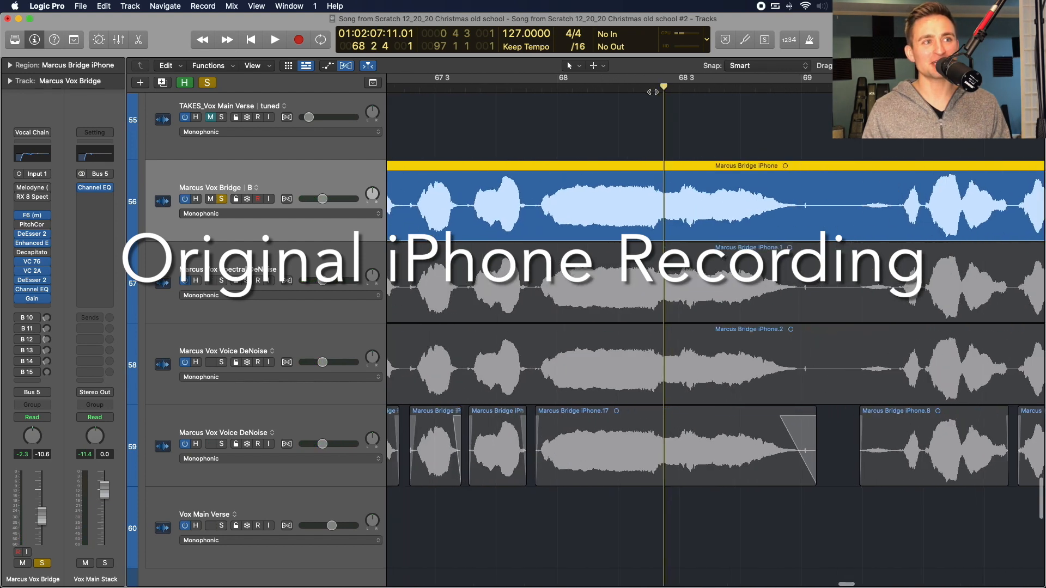
{"action": "left_click", "coordinate": [648, 89]}
{"action": "left_click_drag", "start_coordinate": [642, 88], "coordinate": [631, 89]}
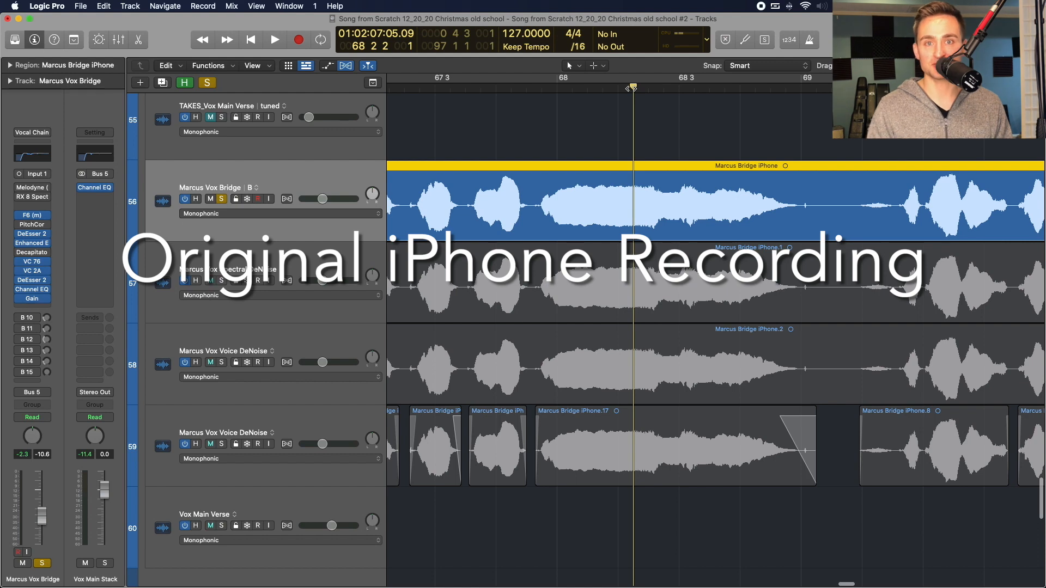
{"action": "key", "text": "space"}
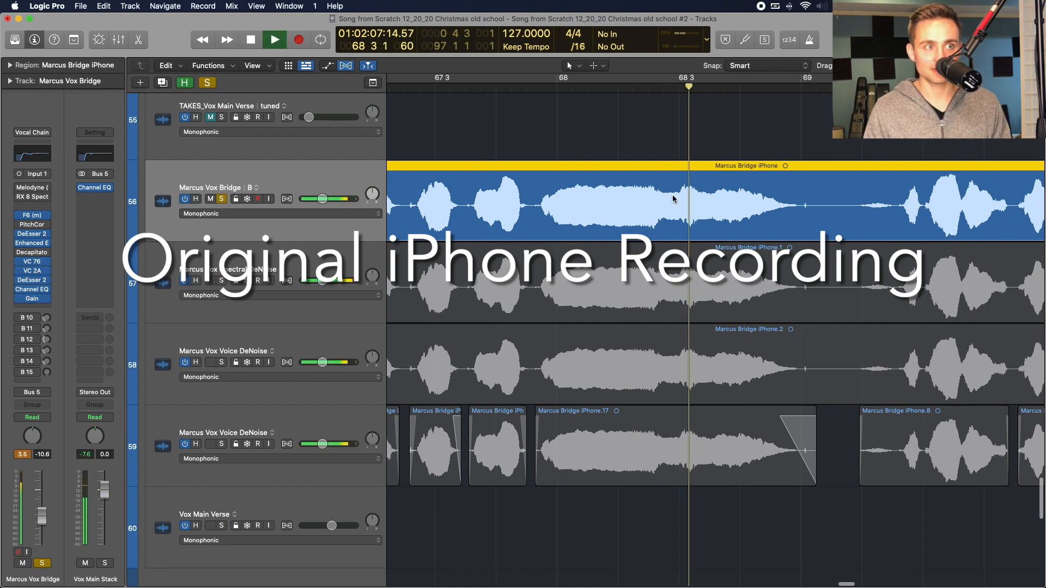
{"action": "key", "text": "space"}
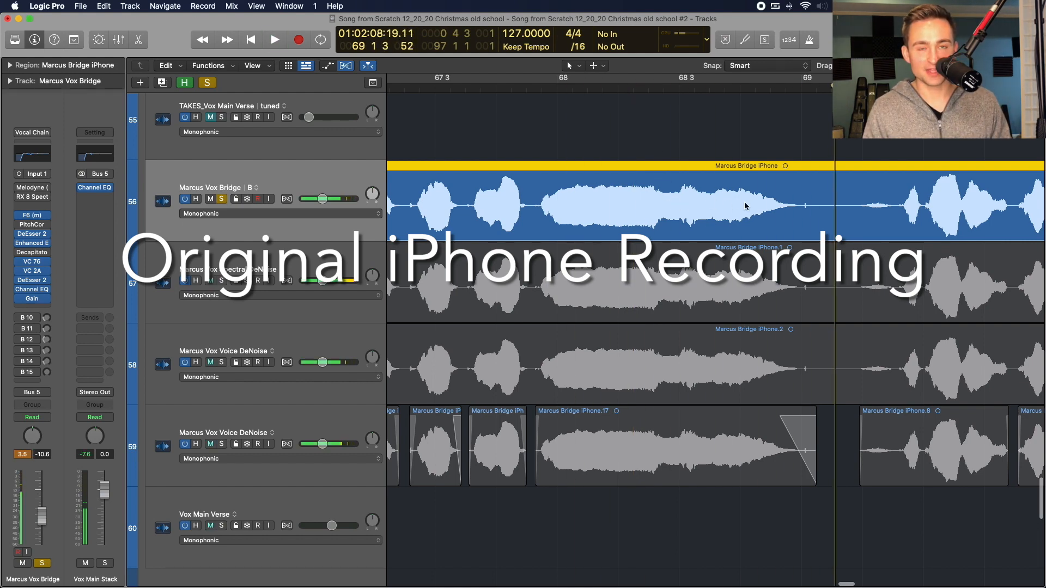
Play the Spectral DeNoise version of the bridge from bar 64, and close the RX 8 Spectral De-noise window.
{"action": "key", "text": "super+Left"}
{"action": "key", "text": "super+Left"}
{"action": "key", "text": "super+Left"}
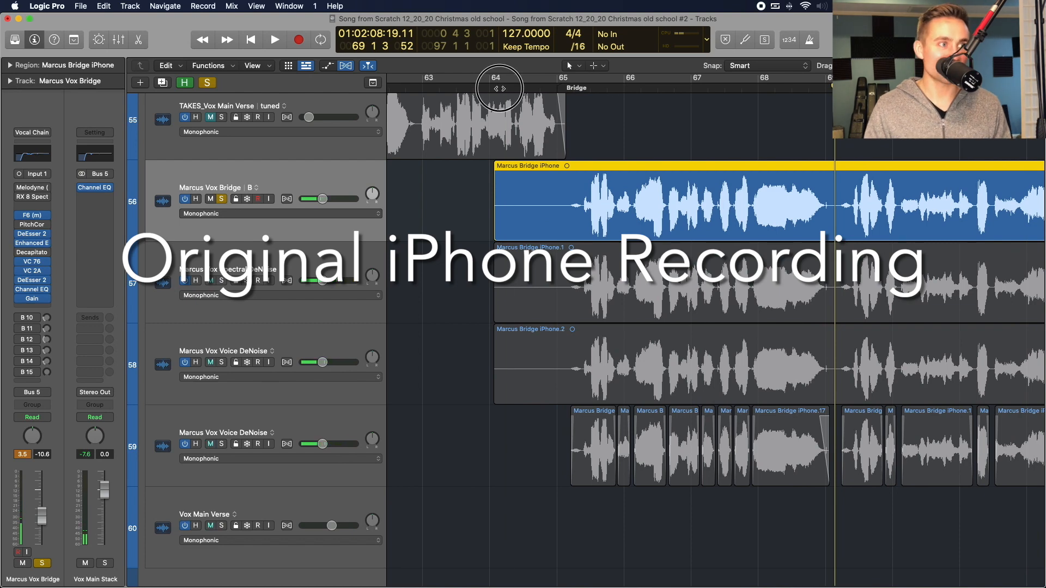
{"action": "left_click", "coordinate": [494, 88]}
{"action": "scroll", "coordinate": [493, 87], "scroll_direction": "down", "scroll_amount": 1}
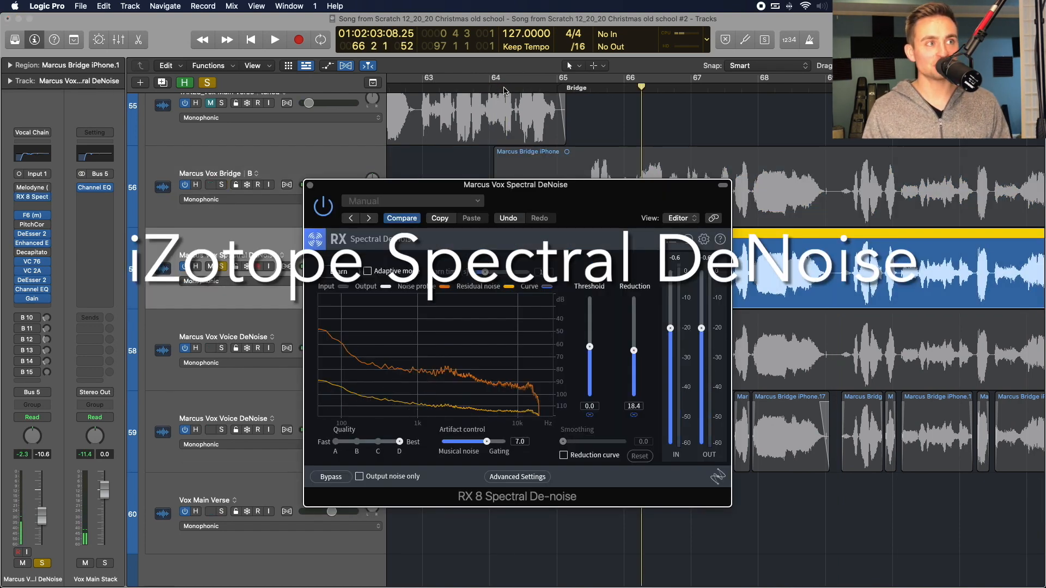
{"action": "left_click", "coordinate": [504, 91]}
{"action": "key", "text": "space"}
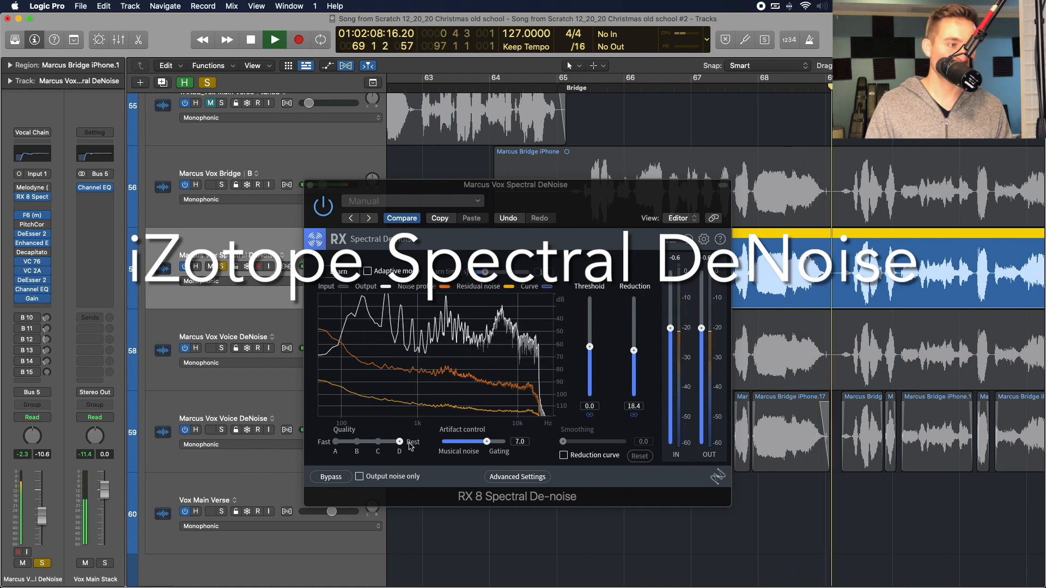
{"action": "key", "text": "space"}
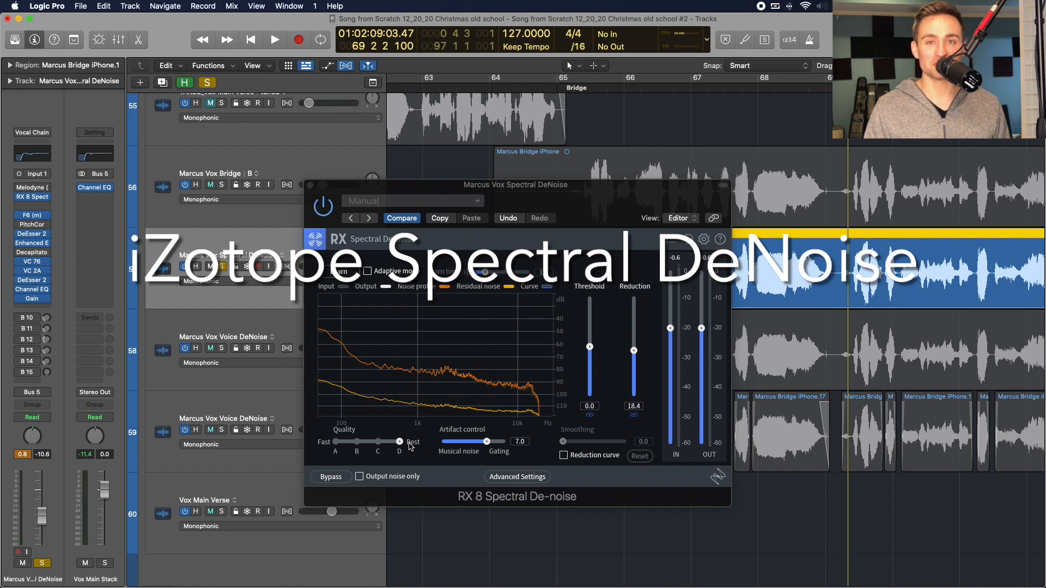
{"action": "left_click", "coordinate": [310, 185]}
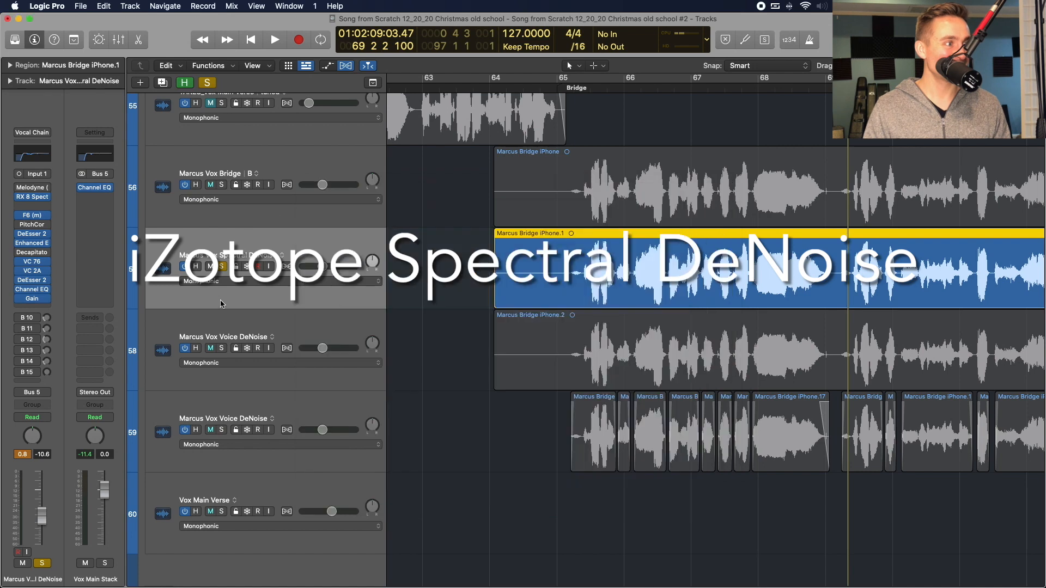
Solo only the unedited Voice DeNoise track, open its RX 8 Voice De-noise plug-in, and audition the bridge.
{"action": "left_click", "coordinate": [221, 348]}
{"action": "left_click", "coordinate": [221, 268]}
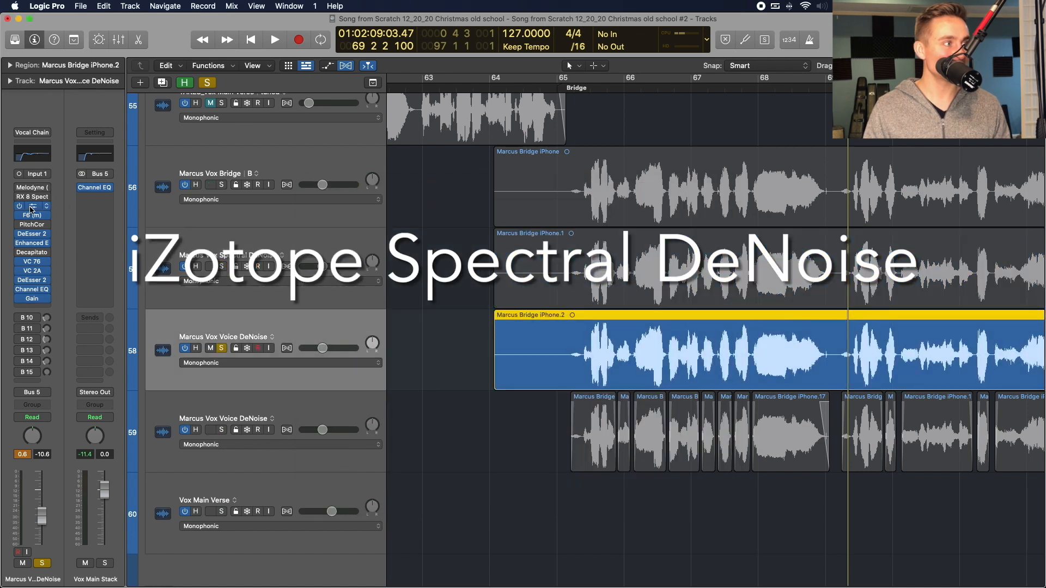
{"action": "left_click", "coordinate": [31, 208]}
{"action": "left_click_drag", "start_coordinate": [512, 161], "coordinate": [551, 152]}
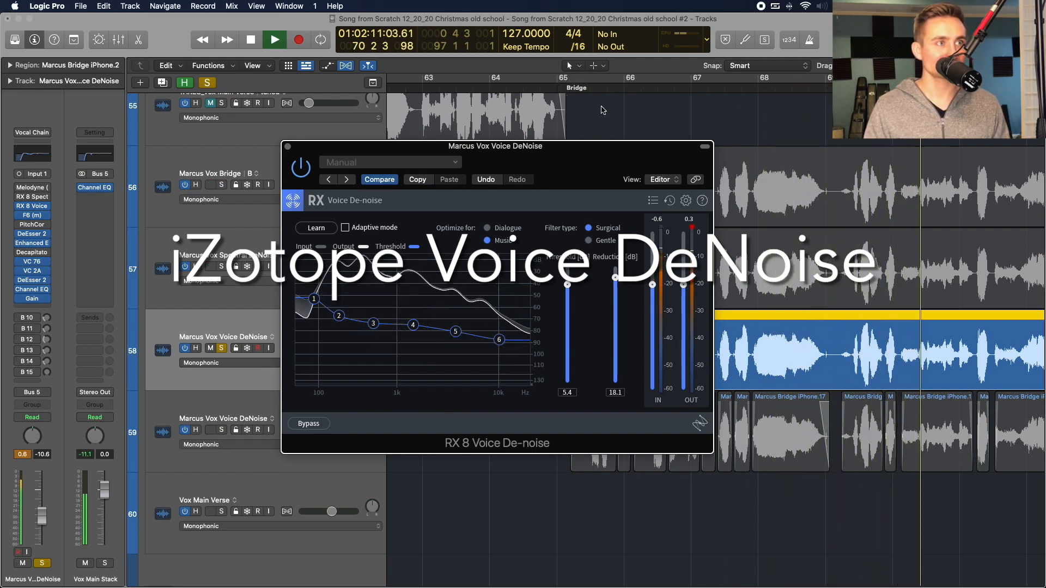
{"action": "key", "text": "space"}
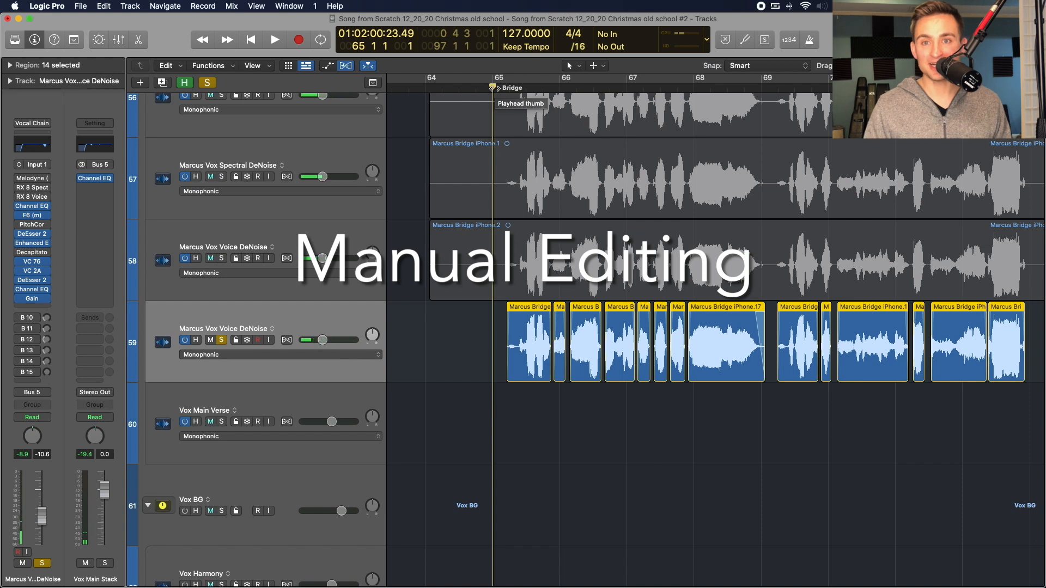
Audition the manually edited Voice DeNoise regions from bar 65, and place the playhead at 65 2 1.
{"action": "key", "text": "space"}
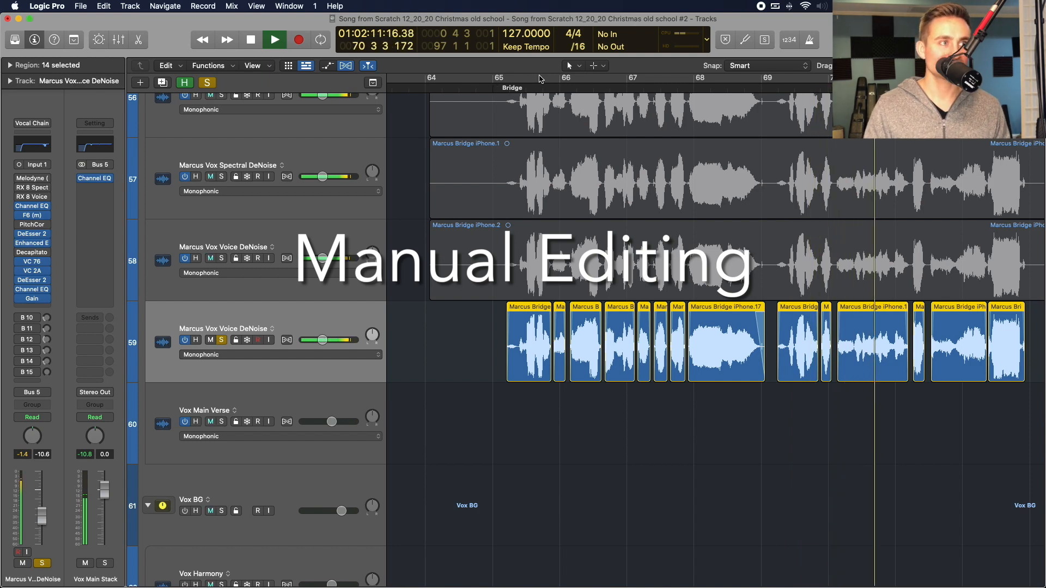
{"action": "key", "text": "space"}
{"action": "left_click", "coordinate": [509, 88]}
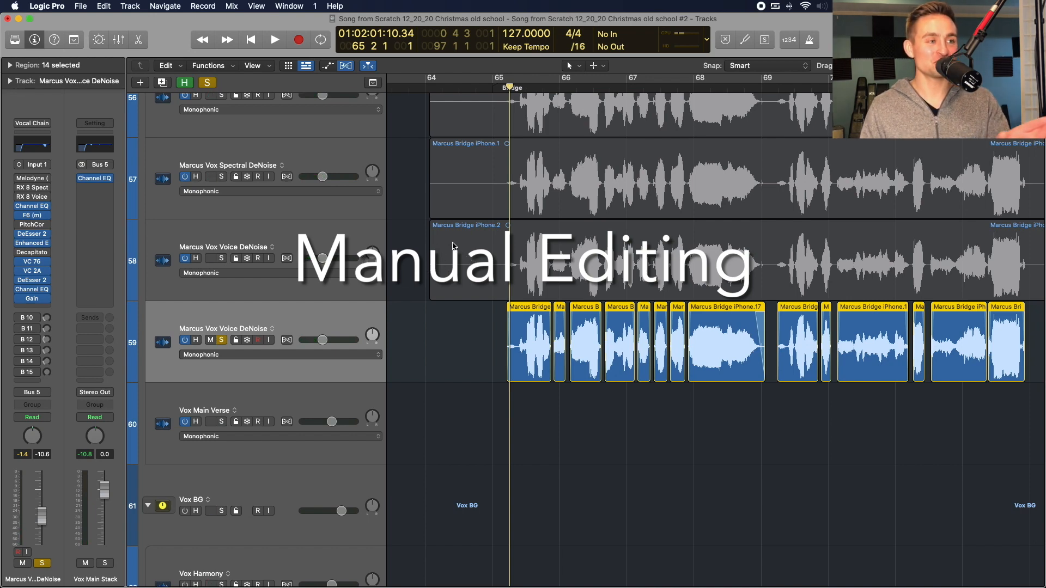
Select the unedited Voice DeNoise track and solo it in place of the manually edited track.
{"action": "left_click", "coordinate": [349, 242]}
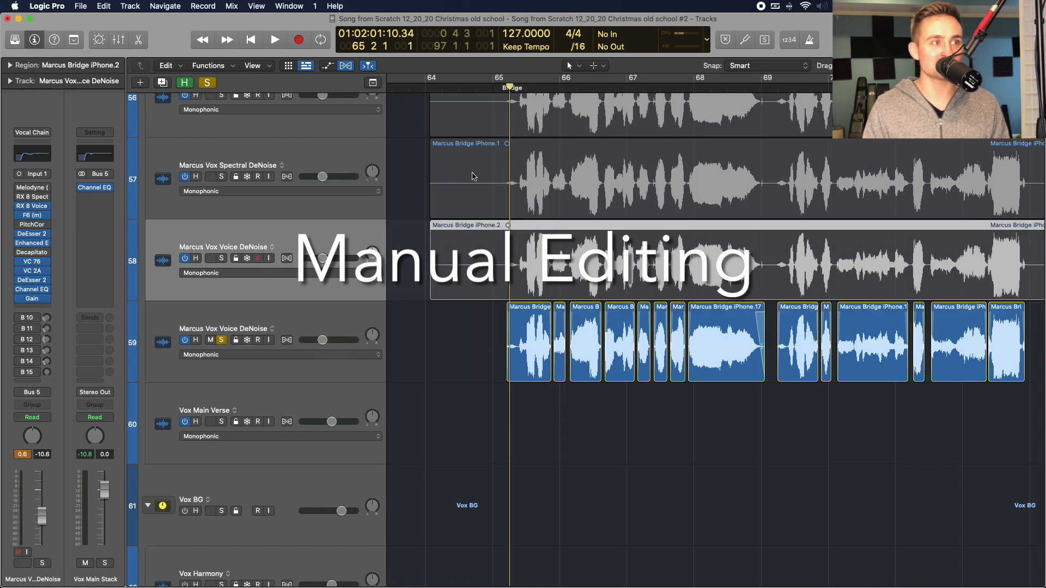
{"action": "key", "text": "super+Right"}
{"action": "key", "text": "super+Right"}
{"action": "scroll", "coordinate": [447, 240], "scroll_direction": "left", "scroll_amount": 3}
{"action": "scroll", "coordinate": [428, 260], "scroll_direction": "up", "scroll_amount": 1}
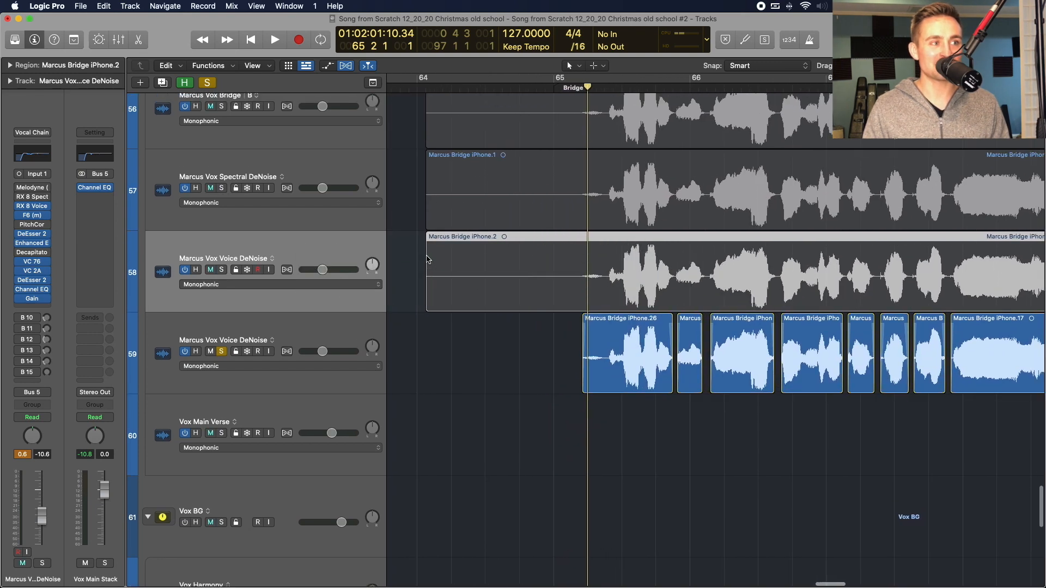
{"action": "mouse_move", "coordinate": [430, 282]}
{"action": "left_mouse_down"}
{"action": "mouse_move", "coordinate": [579, 275]}
{"action": "mouse_move", "coordinate": [420, 287]}
{"action": "mouse_move", "coordinate": [416, 276]}
{"action": "mouse_move", "coordinate": [426, 284]}
{"action": "left_mouse_up"}
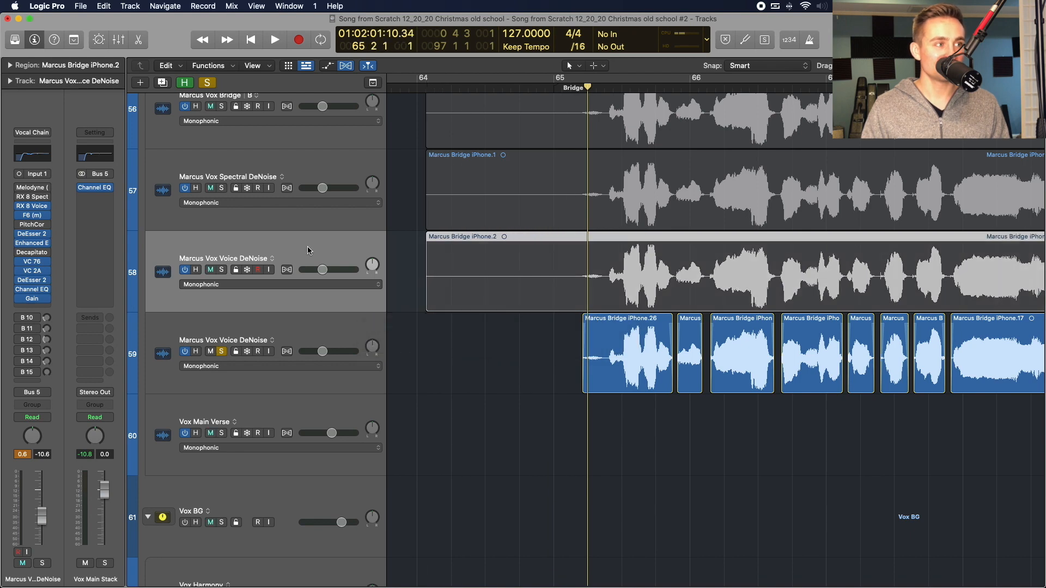
{"action": "left_click", "coordinate": [249, 294]}
{"action": "left_click", "coordinate": [221, 351]}
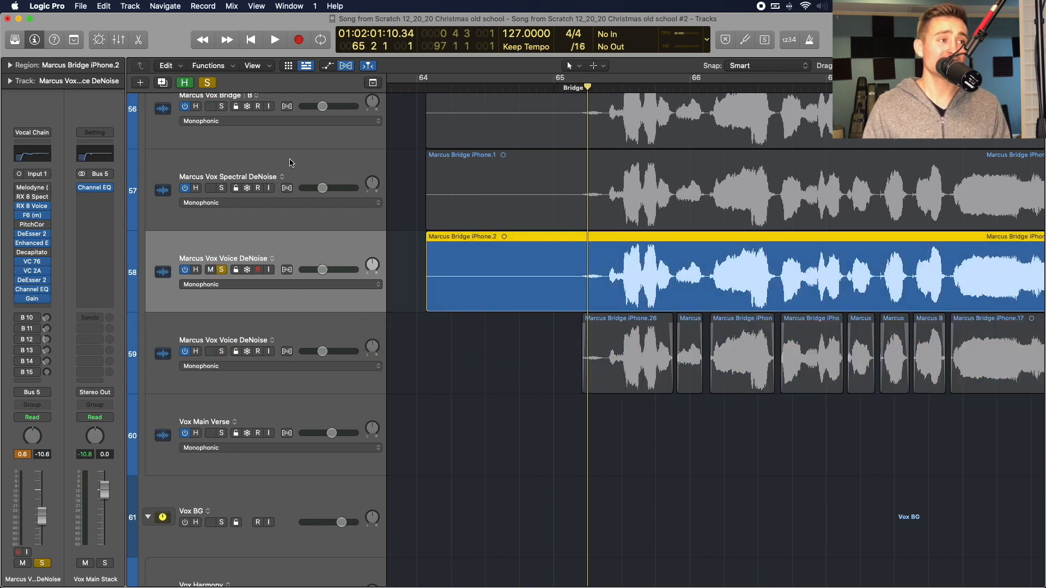
{"action": "scroll", "coordinate": [297, 171], "scroll_direction": "right", "scroll_amount": 5}
{"action": "scroll", "coordinate": [297, 172], "scroll_direction": "up", "scroll_amount": 2}
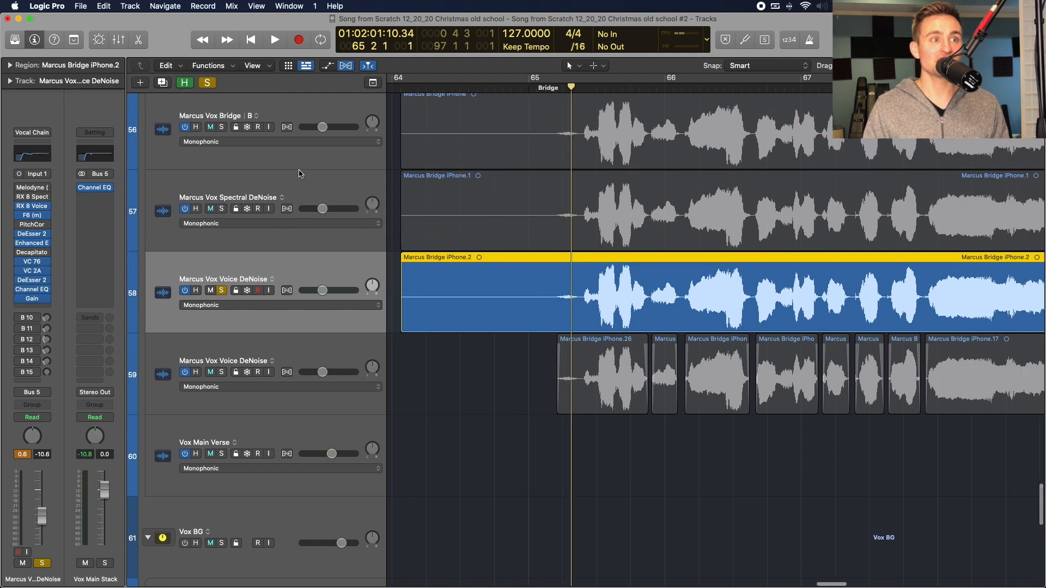
{"action": "scroll", "coordinate": [299, 173], "scroll_direction": "left", "scroll_amount": 2}
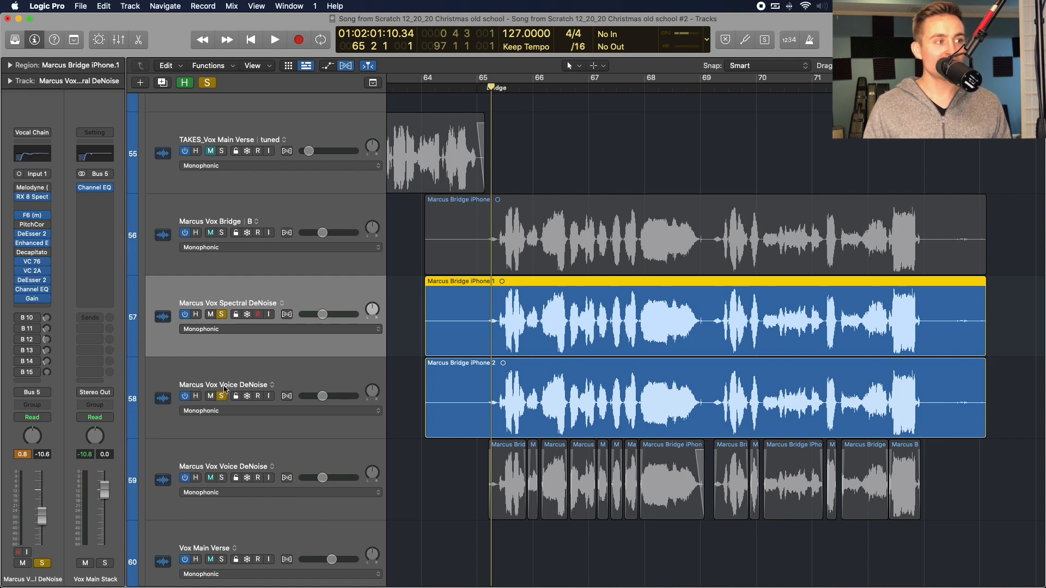
Unsolo the unedited Voice DeNoise track and play the soloed Spectral DeNoise vocal from bar 64.
{"action": "left_click", "coordinate": [221, 396]}
{"action": "left_click", "coordinate": [426, 85]}
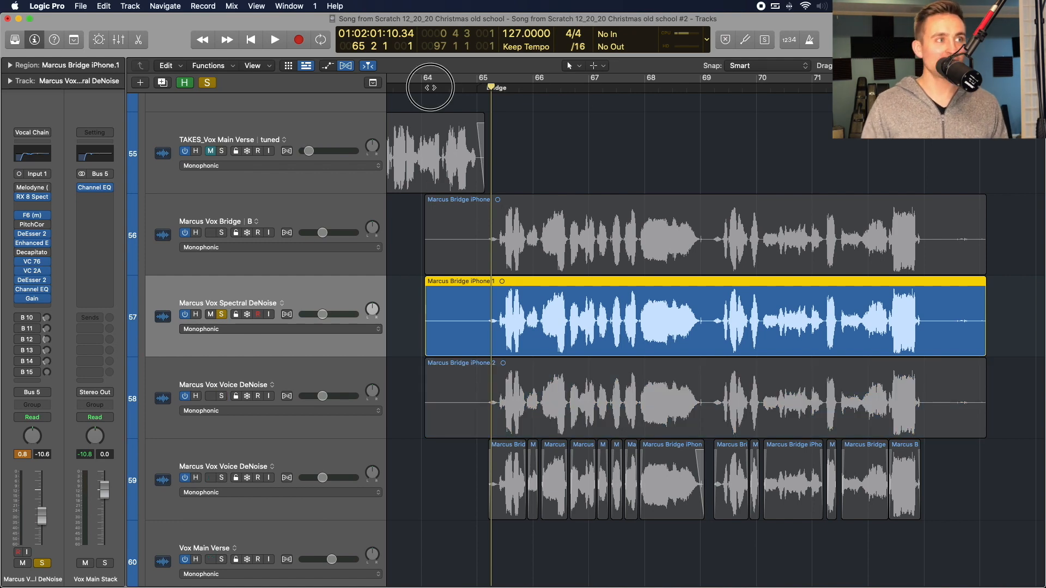
{"action": "left_click", "coordinate": [430, 88]}
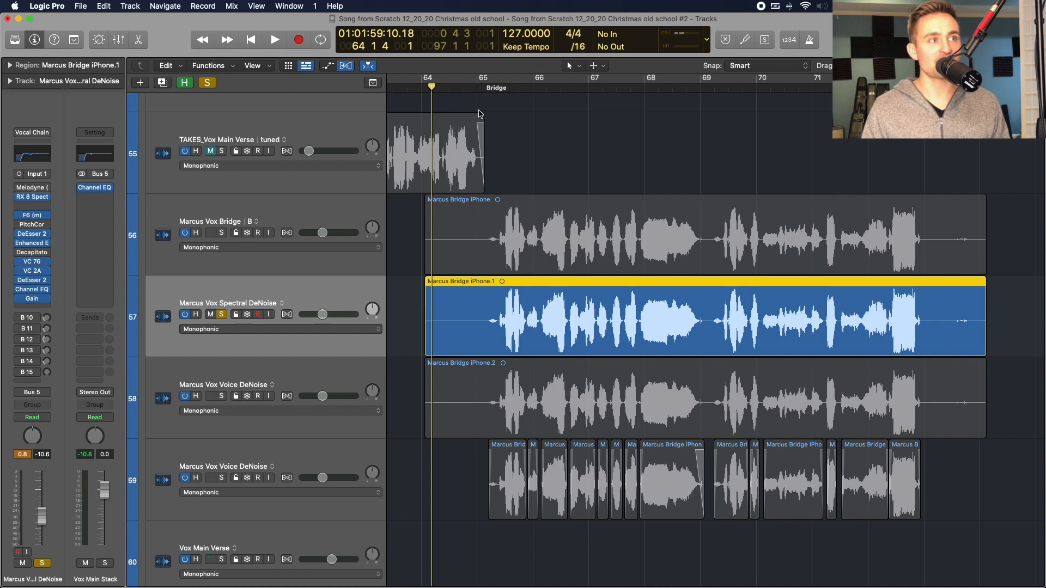
{"action": "key", "text": "space"}
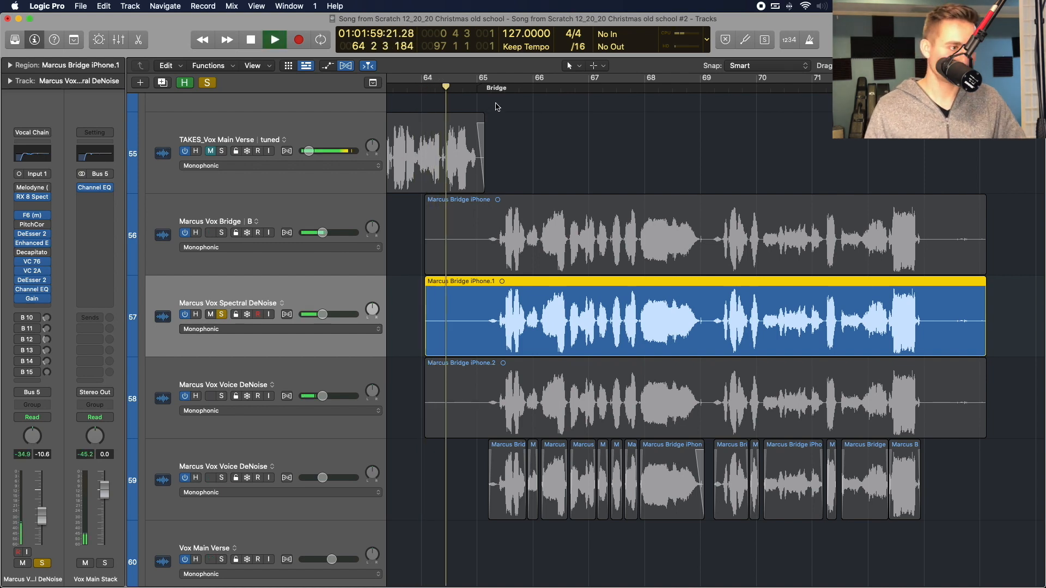
Raise the RX 8 Spectral De-noise reduction to 20.8 dB during playback, then stop and close the plug-in.
{"action": "left_click", "coordinate": [33, 197]}
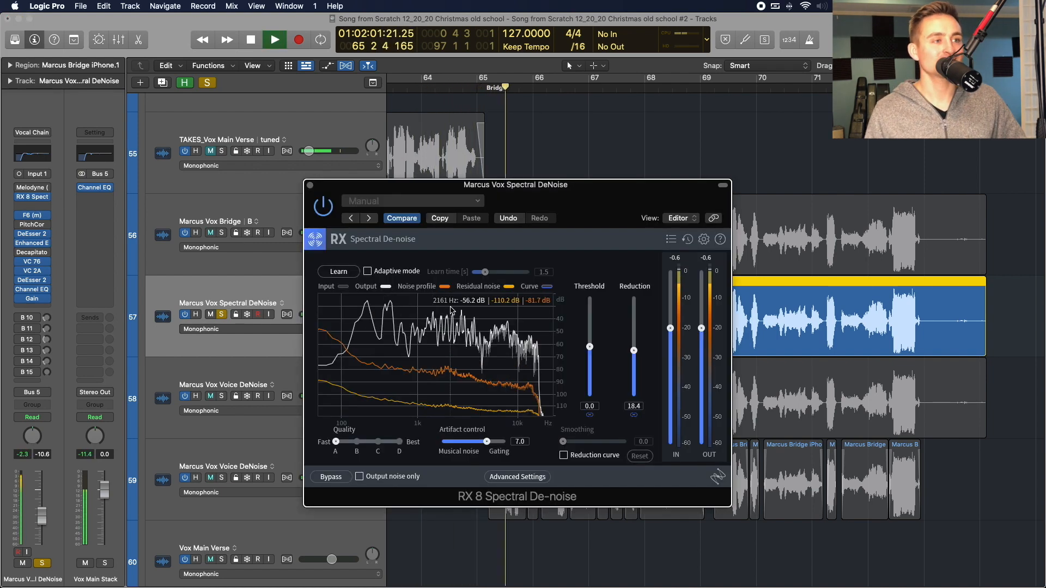
{"action": "left_click_drag", "start_coordinate": [596, 208], "coordinate": [611, 139]}
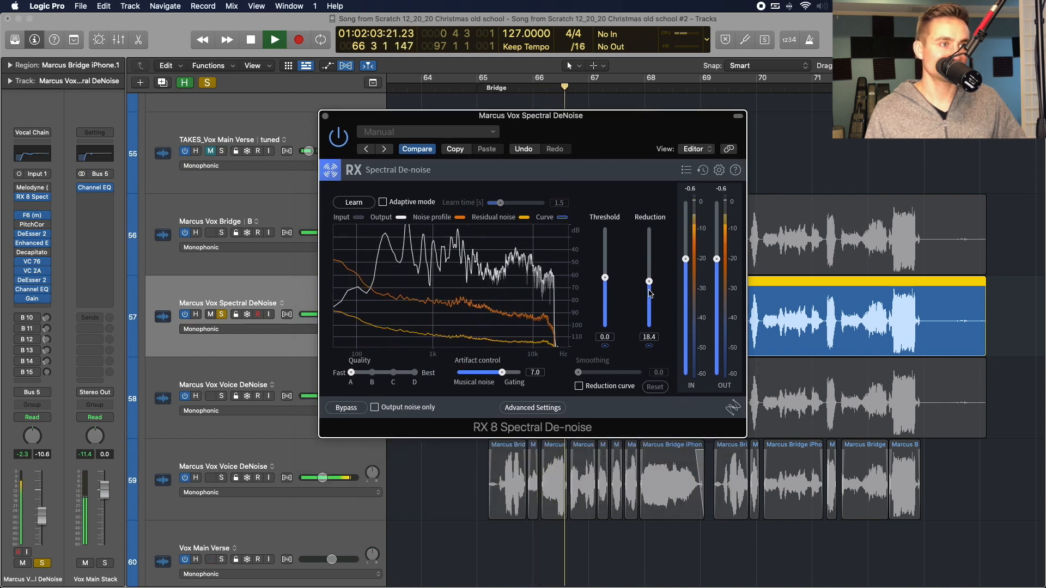
{"action": "left_click_drag", "start_coordinate": [648, 281], "coordinate": [649, 275]}
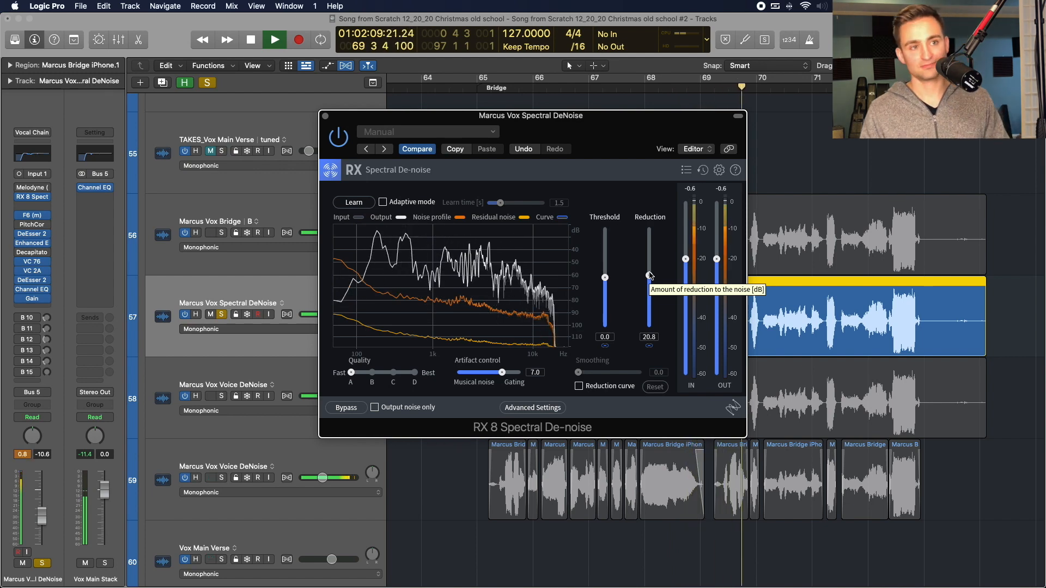
{"action": "key", "text": "space"}
{"action": "left_click", "coordinate": [325, 116]}
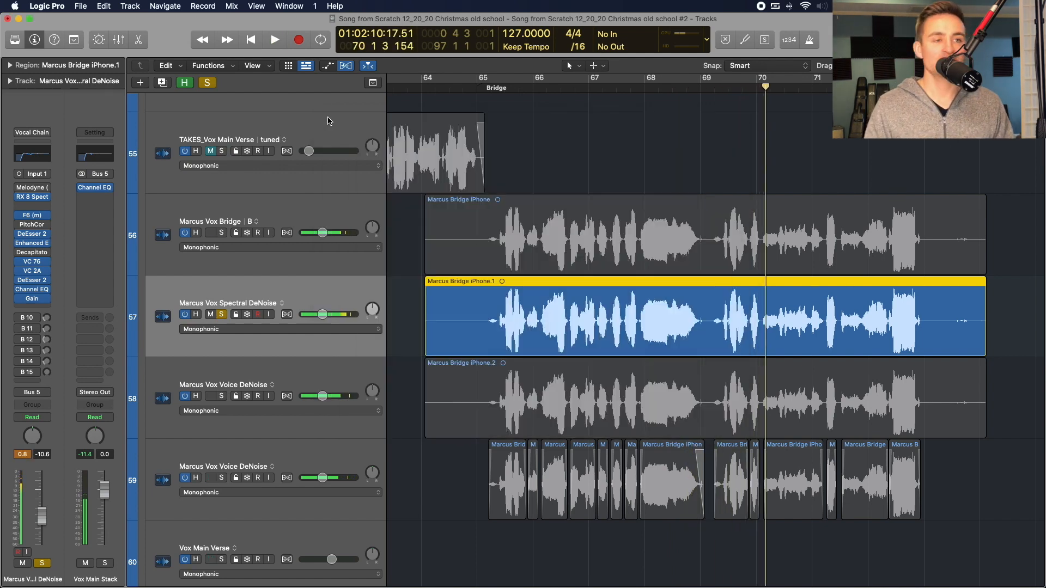